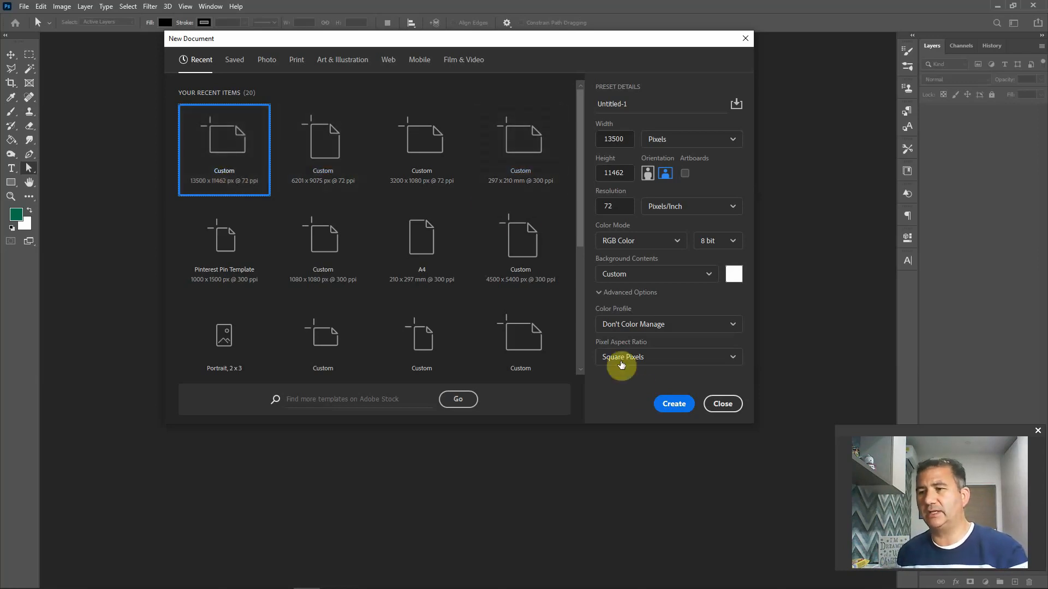
- Create a new landscape RGB document of 13500 x 11462 pixels at 72 pixels/inch
{"action": "left_click", "coordinate": [674, 405]}
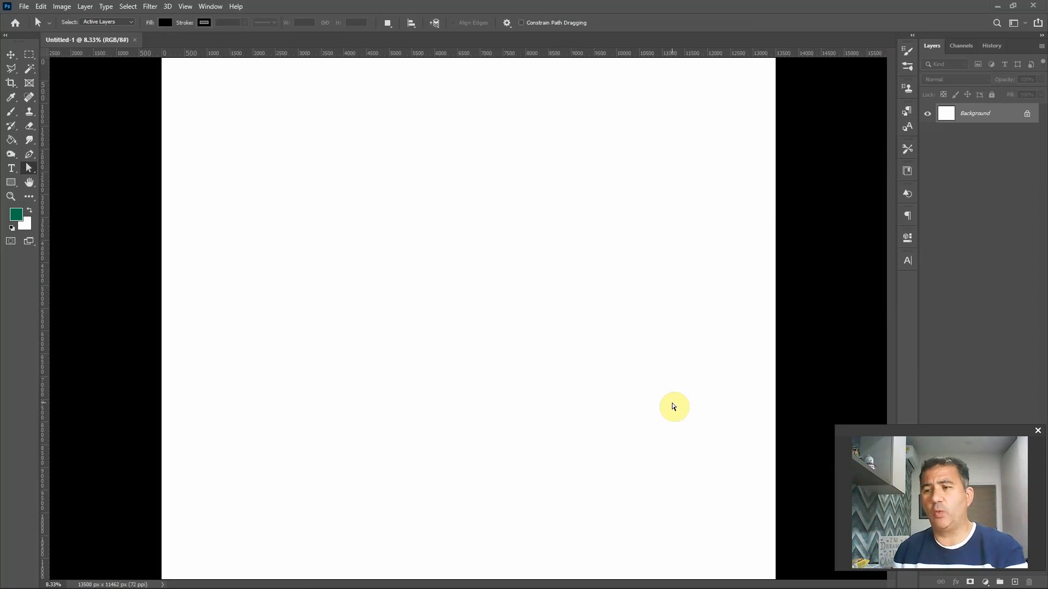
- Switch to the SchemeColor site in the browser and search its color schemes for "Christmas"
{"action": "key", "text": "alt+Tab"}
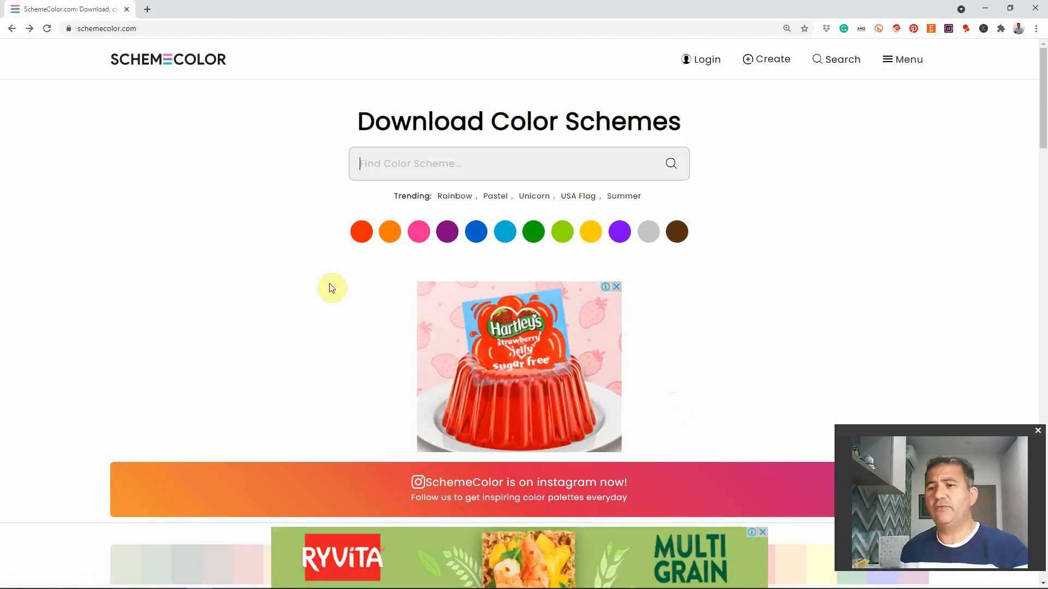
{"action": "type", "text": "Christmas"}
{"action": "key", "text": "Return"}
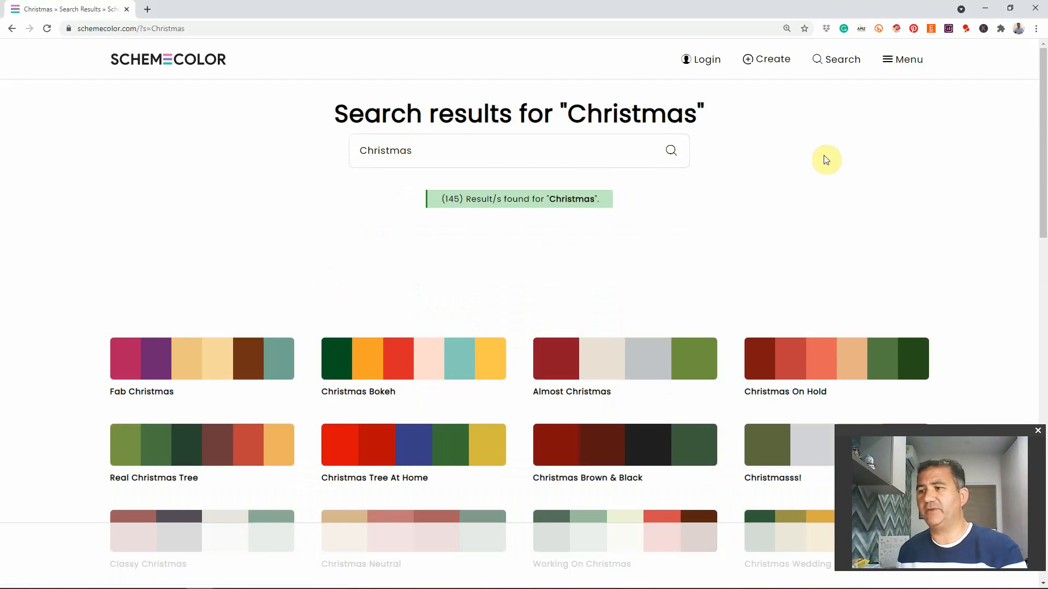
- Browse the Christmas color schemes through the second results page and open the Days Of Christmas palette
{"action": "left_click_drag", "start_coordinate": [1040, 112], "coordinate": [1042, 325]}
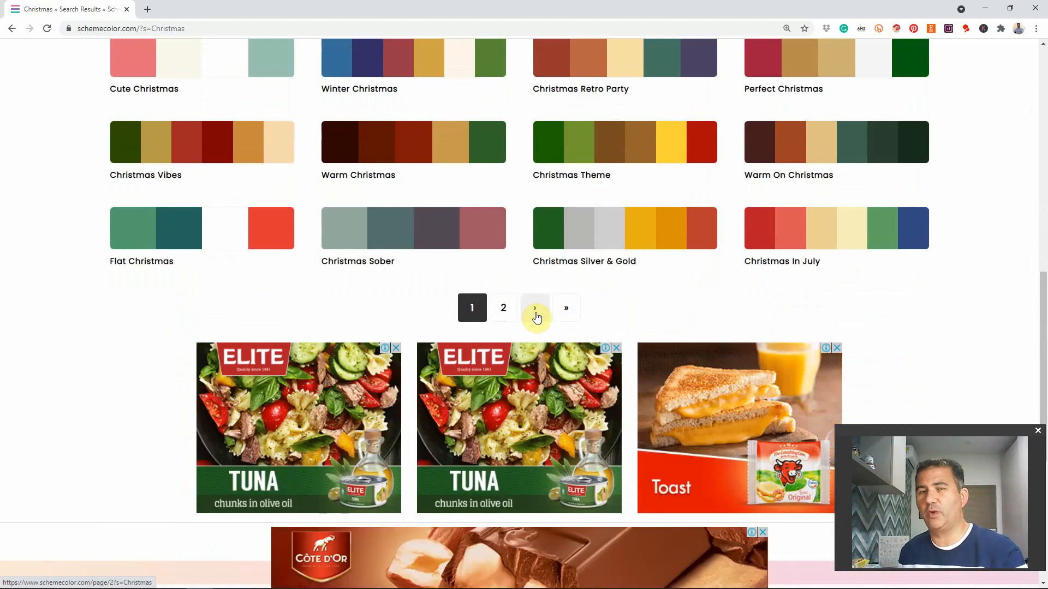
{"action": "left_click", "coordinate": [507, 313]}
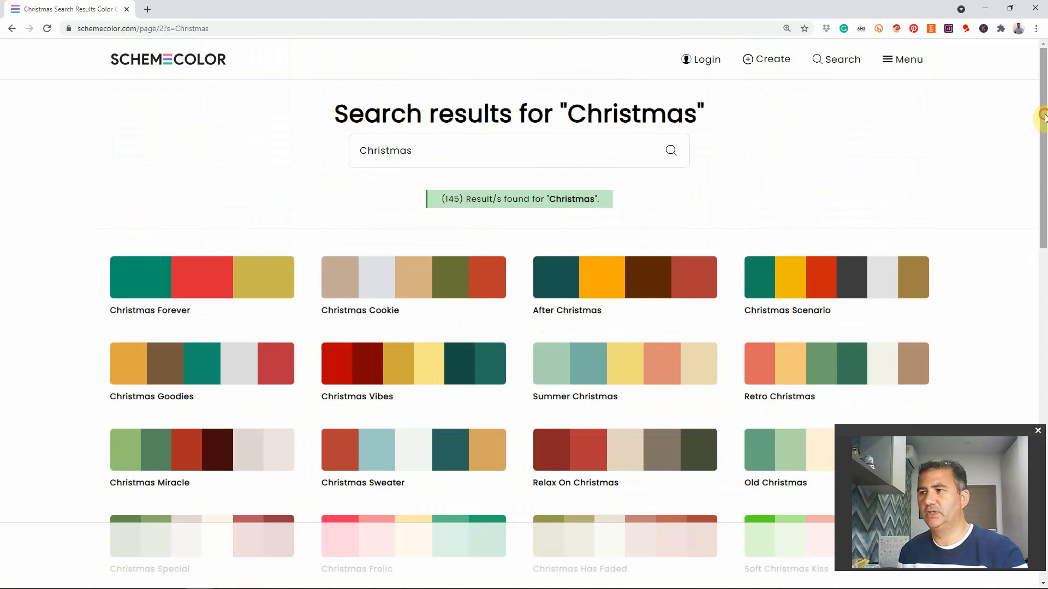
{"action": "left_click_drag", "start_coordinate": [1042, 105], "coordinate": [1043, 212]}
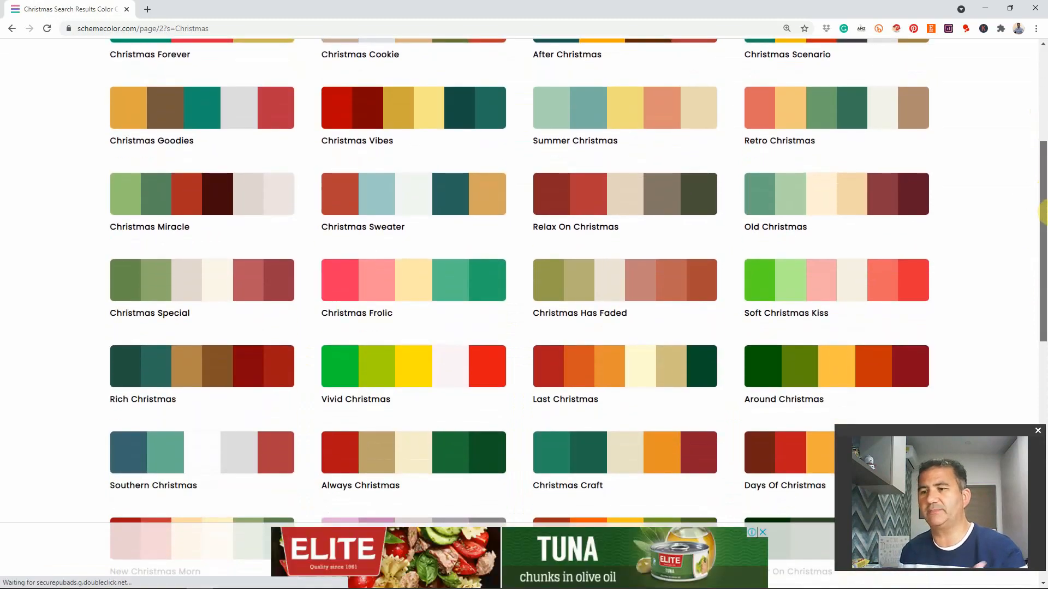
{"action": "left_click_drag", "start_coordinate": [1043, 215], "coordinate": [1037, 289]}
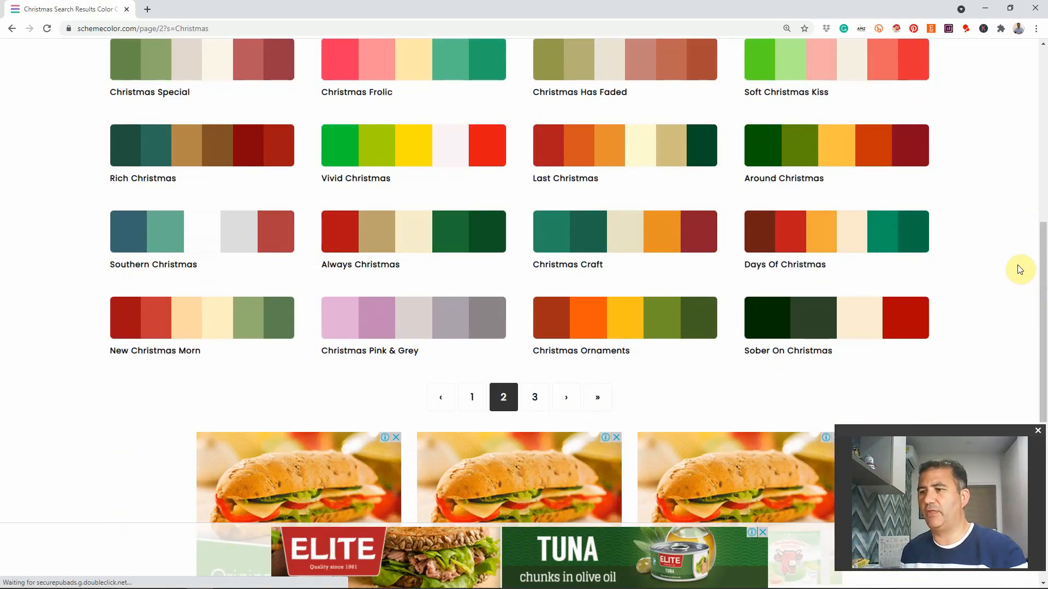
{"action": "left_click", "coordinate": [775, 268]}
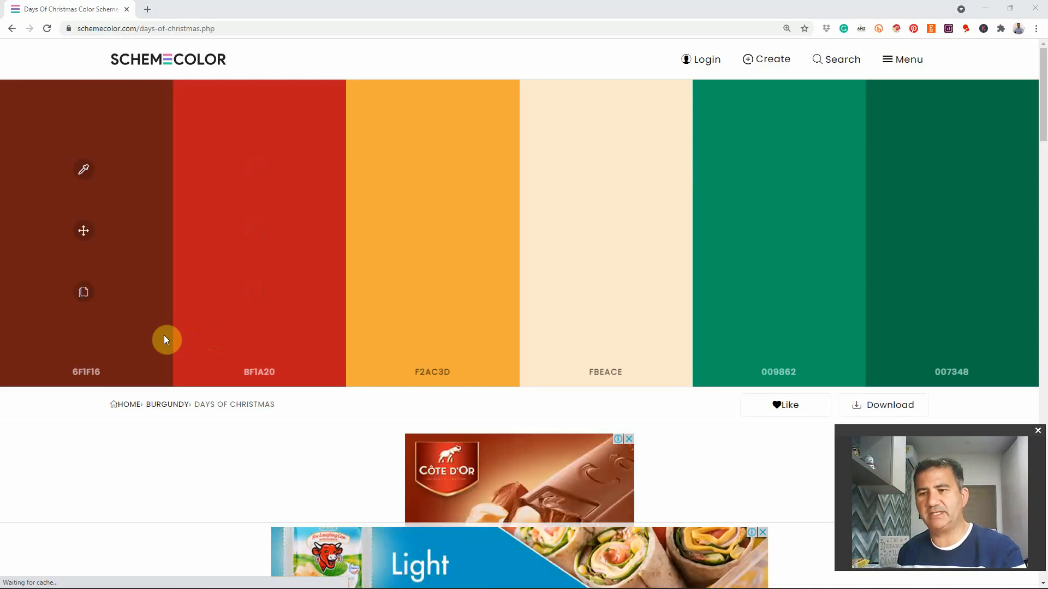
- Copy the hex code 009862 of the Green-Cyan color from the Days Of Christmas palette
{"action": "key", "text": "alt+Tab"}
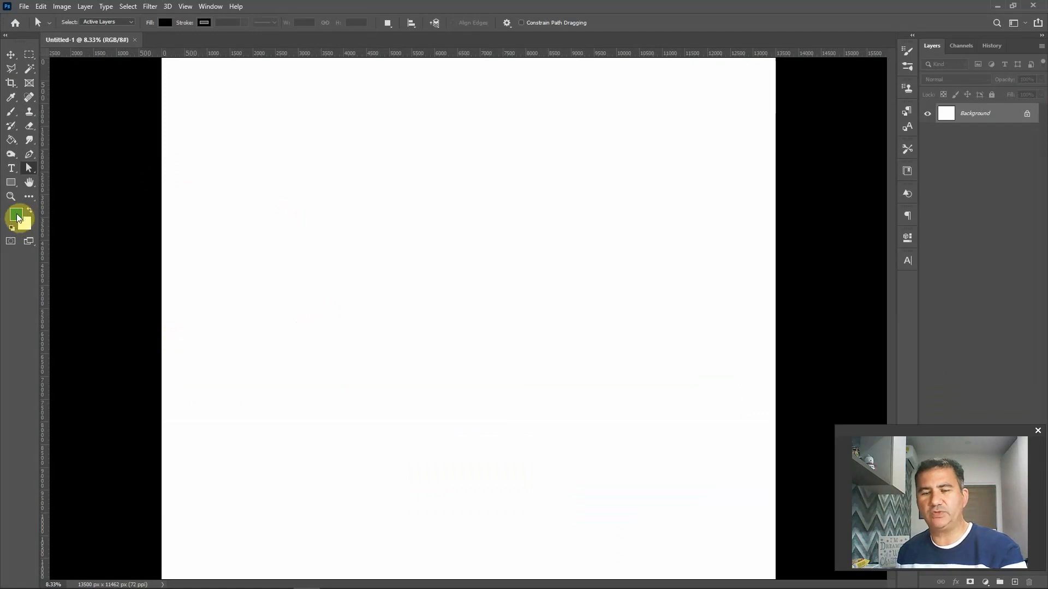
{"action": "key", "text": "alt+Tab"}
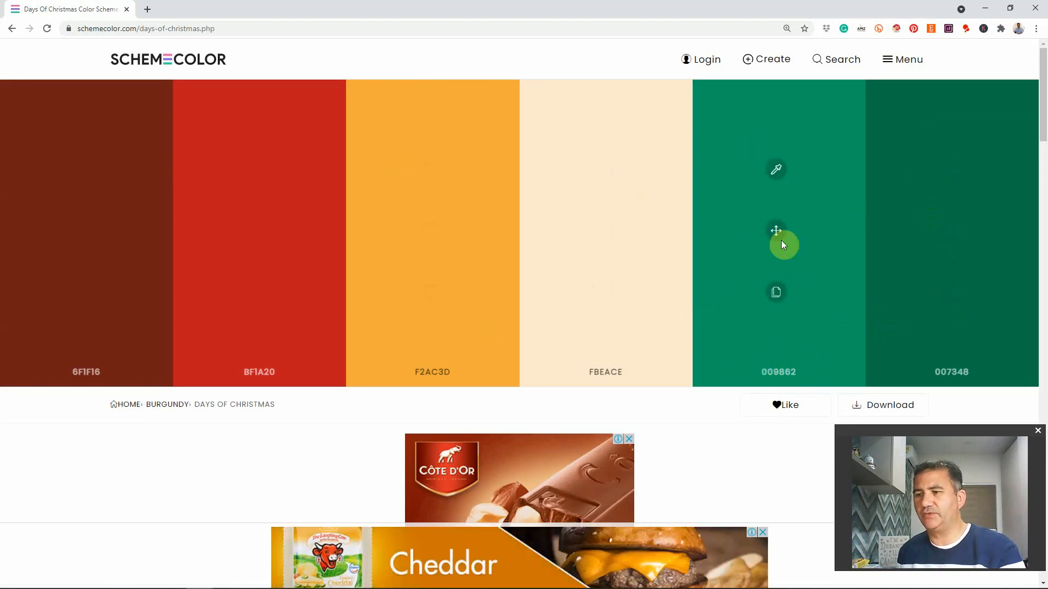
{"action": "scroll", "coordinate": [803, 267], "scroll_direction": "down", "scroll_amount": 6}
{"action": "scroll", "coordinate": [725, 273], "scroll_direction": "down", "scroll_amount": 10}
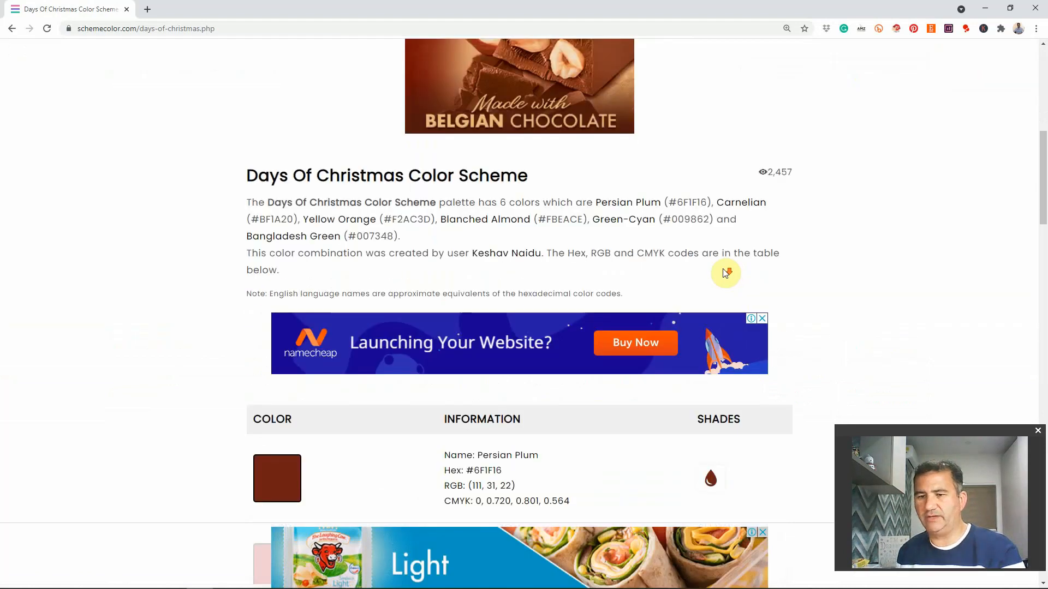
{"action": "scroll", "coordinate": [406, 295], "scroll_direction": "down", "scroll_amount": 2}
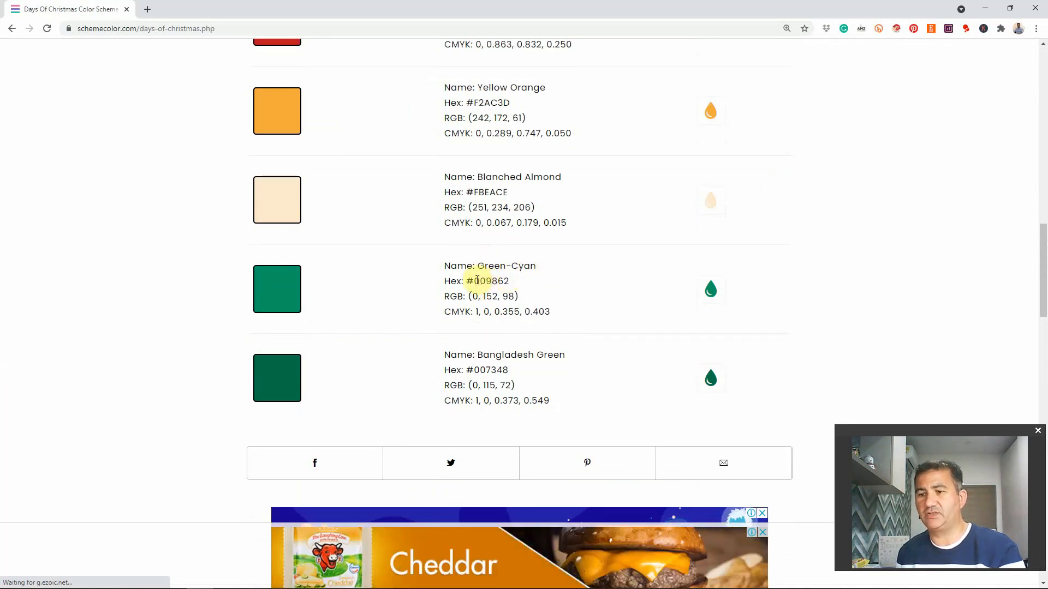
{"action": "left_click_drag", "start_coordinate": [474, 281], "coordinate": [508, 281]}
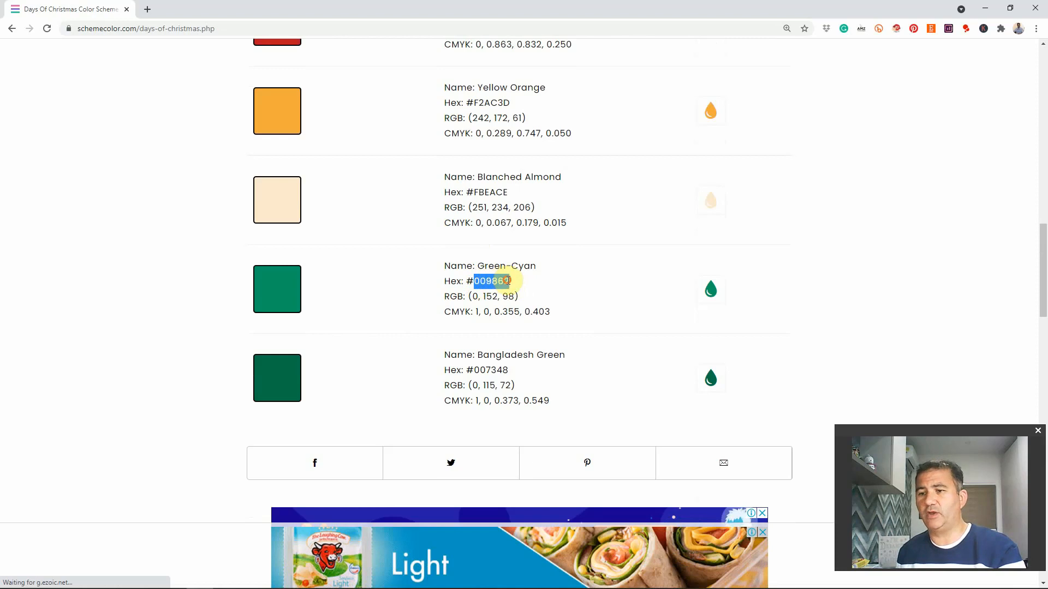
{"action": "scroll", "coordinate": [508, 282], "scroll_direction": "up", "scroll_amount": 5}
{"action": "scroll", "coordinate": [510, 288], "scroll_direction": "up", "scroll_amount": 10}
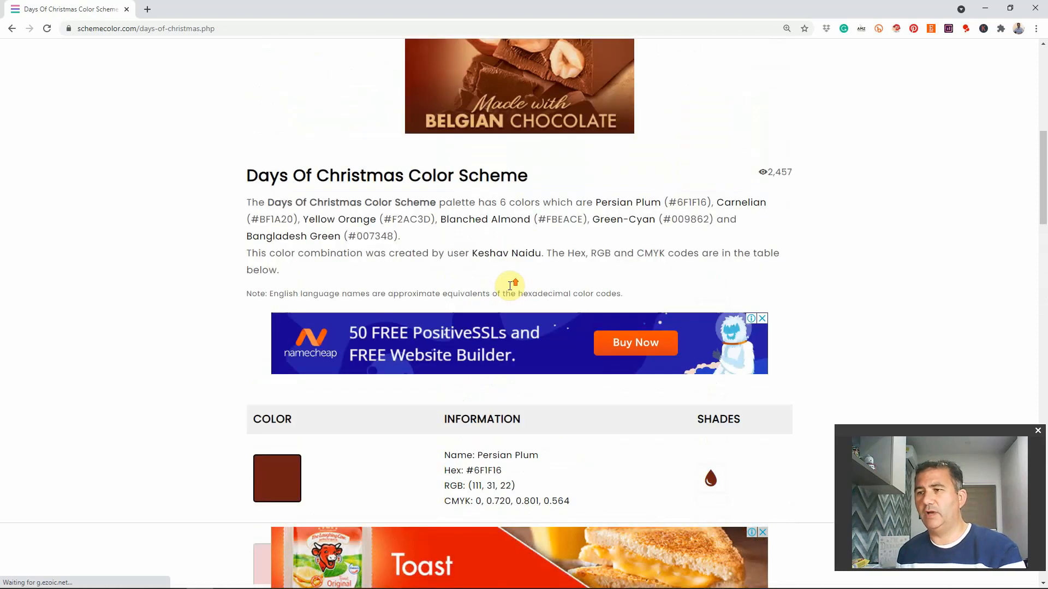
{"action": "mouse_move", "coordinate": [762, 216]}
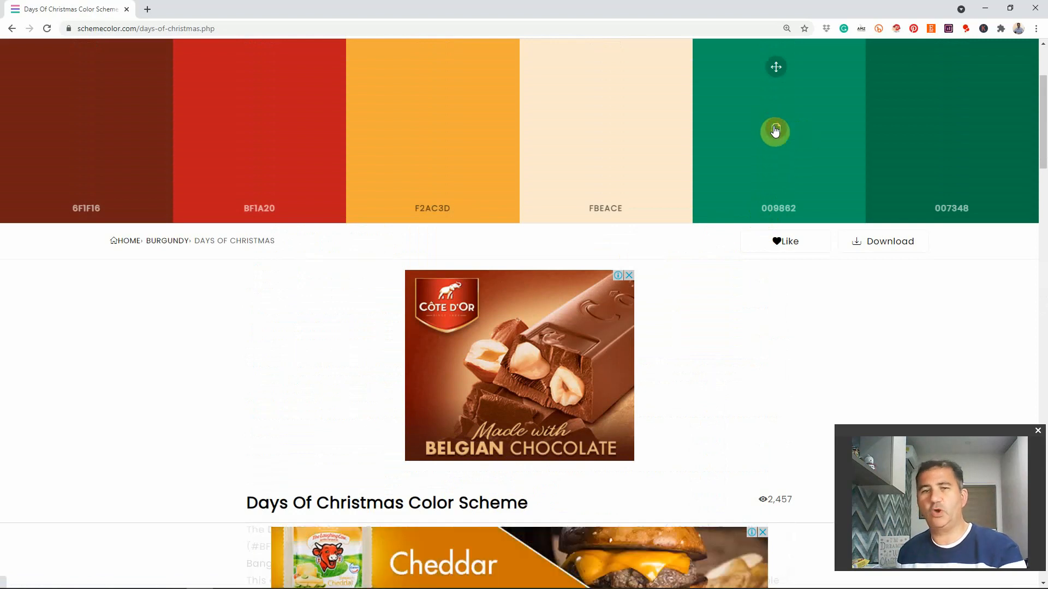
{"action": "mouse_move", "coordinate": [396, 73]}
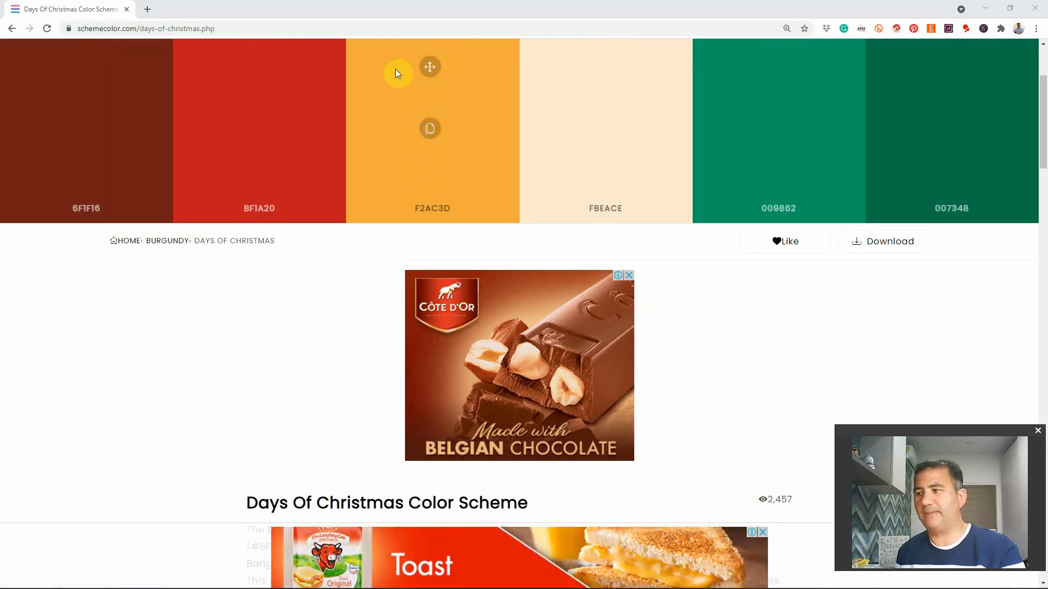
- Switch to Photoshop, set the foreground color to 009862 and fill the Background layer with it
{"action": "key", "text": "alt+Tab"}
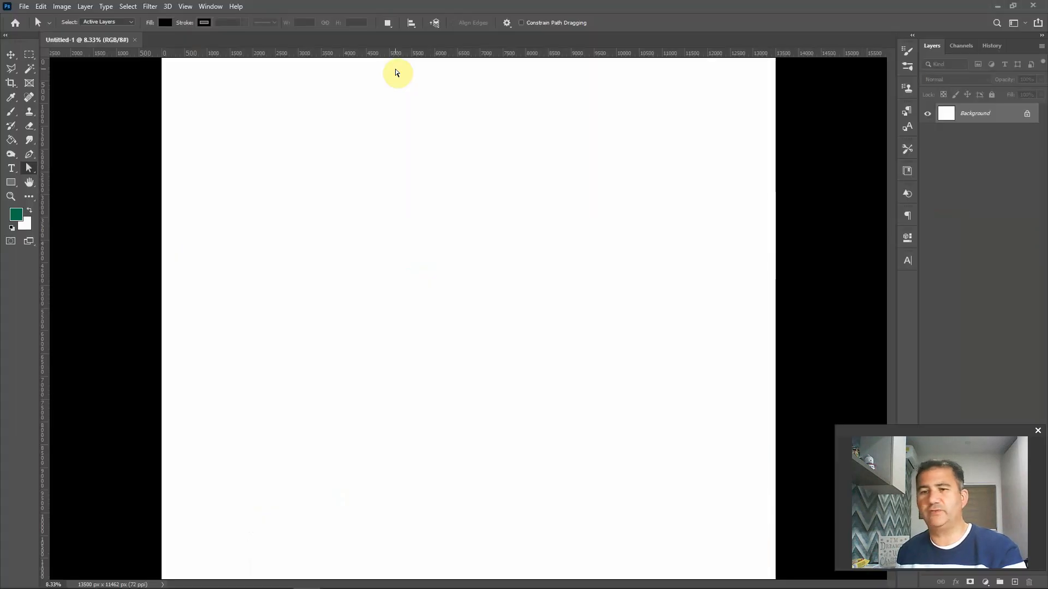
{"action": "left_click", "coordinate": [17, 218]}
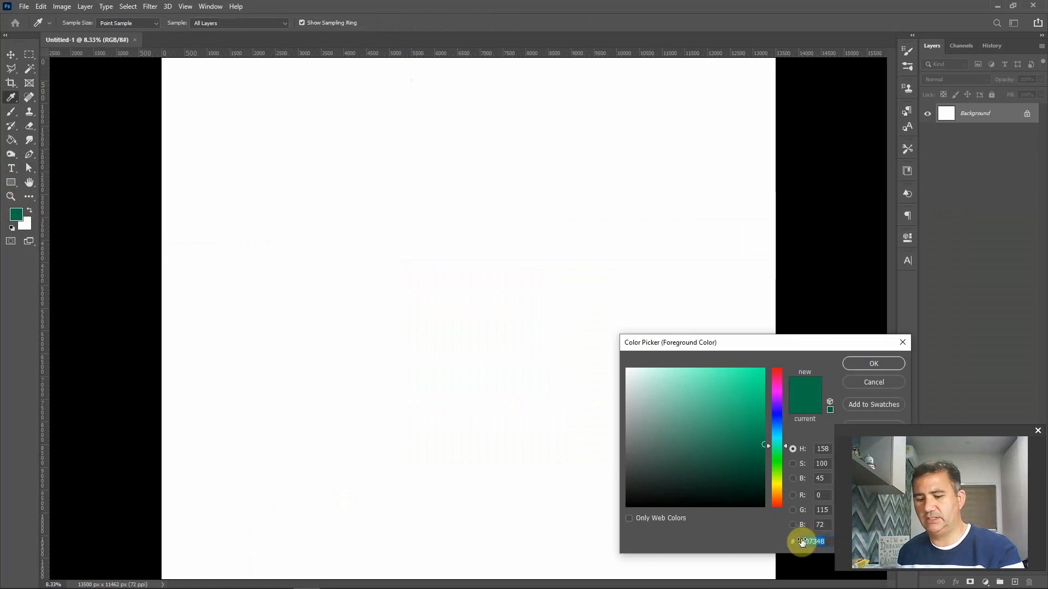
{"action": "key", "text": "ctrl+v"}
{"action": "left_click_drag", "start_coordinate": [800, 344], "coordinate": [604, 228]}
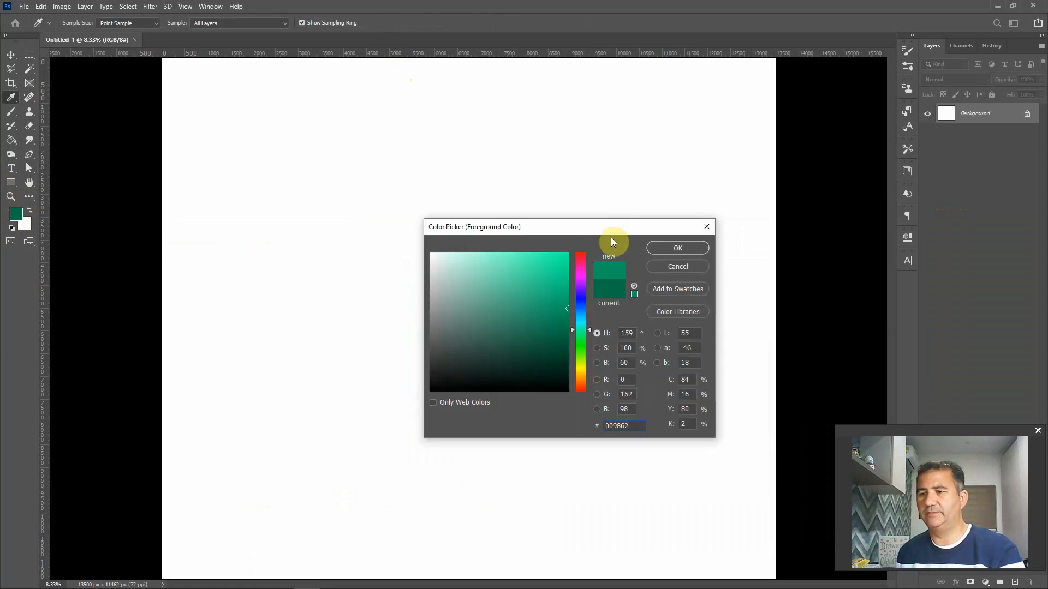
{"action": "left_click", "coordinate": [668, 251]}
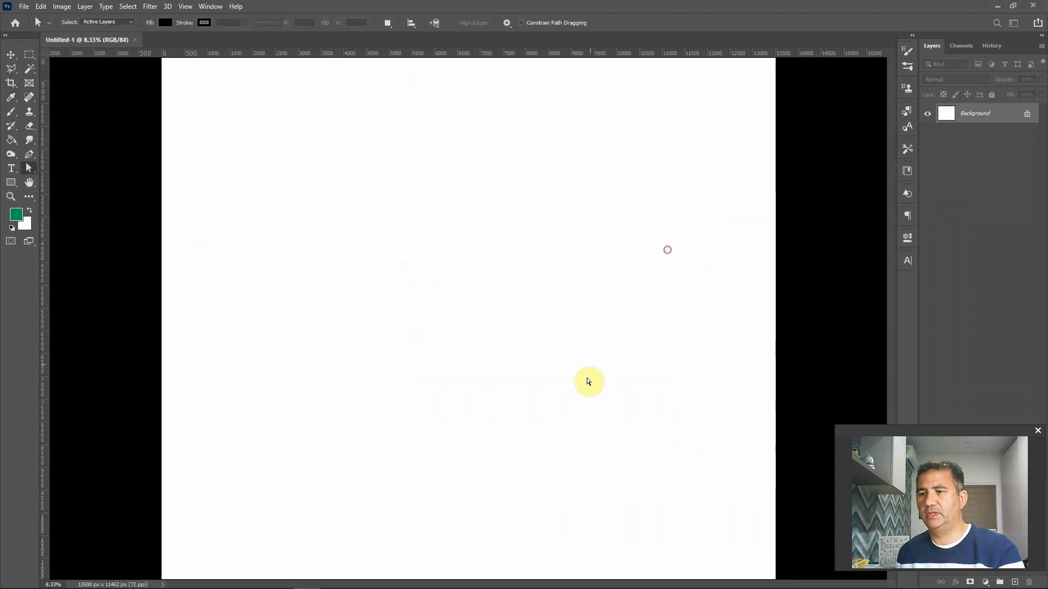
{"action": "left_click", "coordinate": [11, 140]}
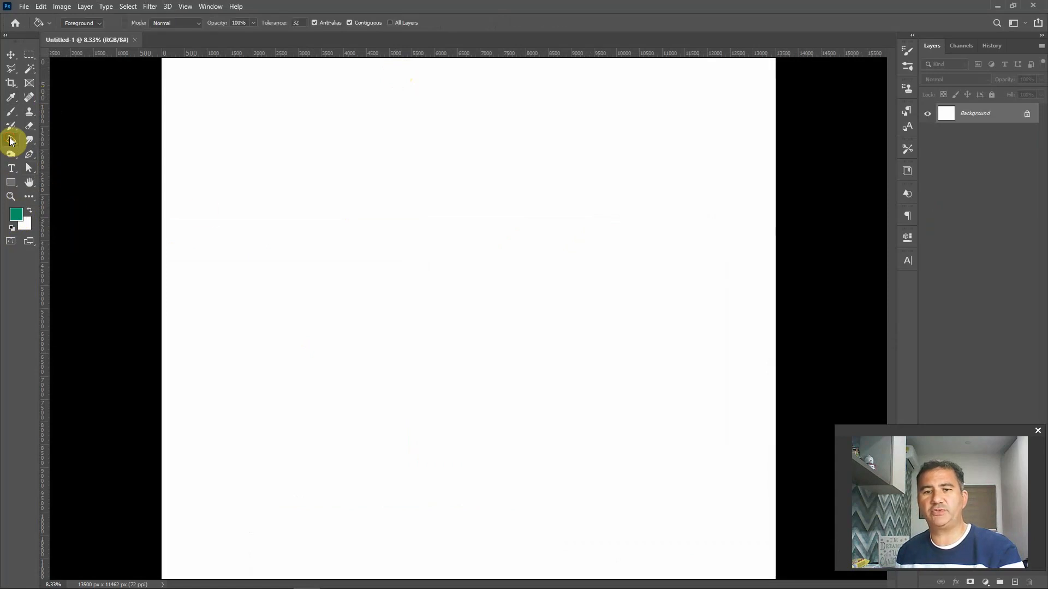
{"action": "left_click", "coordinate": [324, 201]}
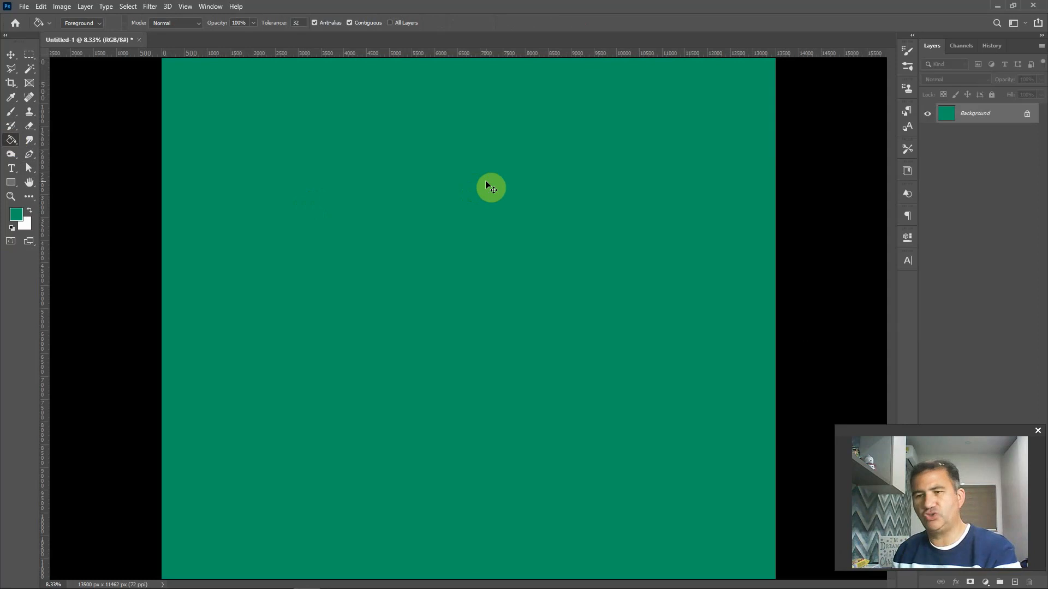
- Duplicate the green Background layer and add a new empty layer above the copy
{"action": "key", "text": "ctrl+j"}
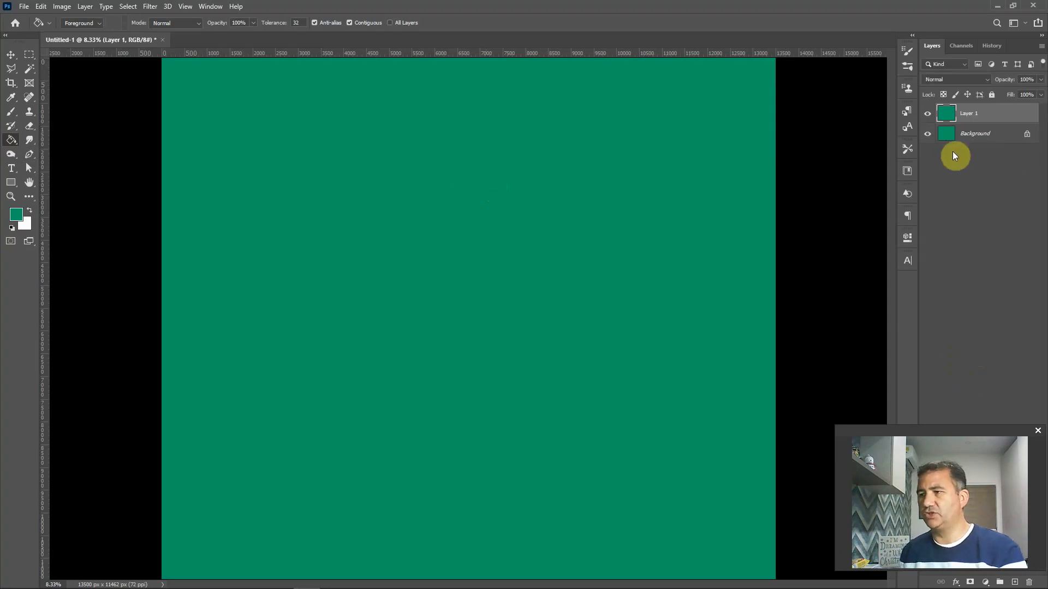
{"action": "mouse_move", "coordinate": [1013, 581]}
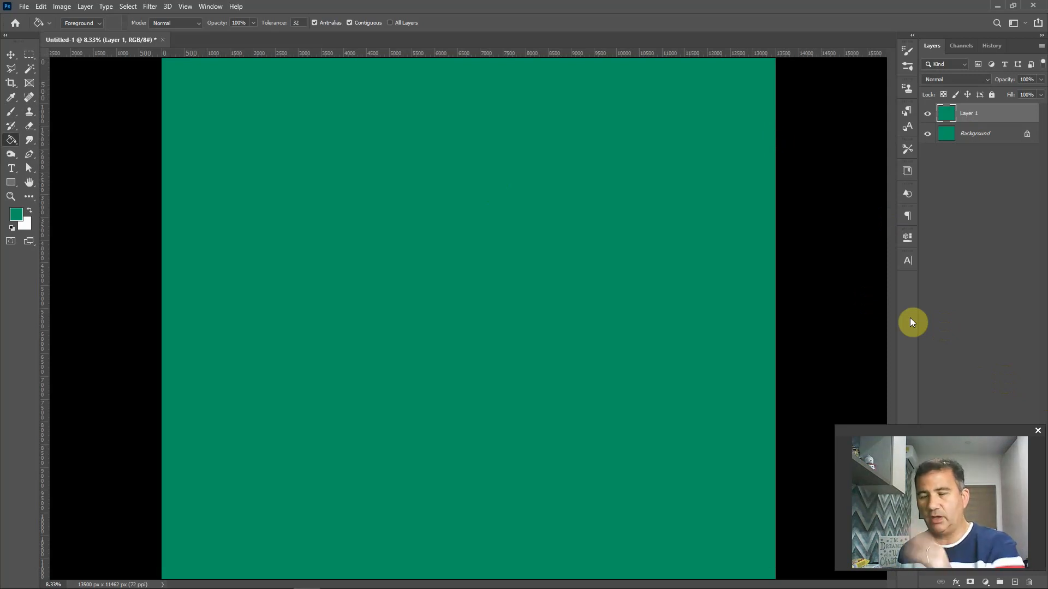
{"action": "left_click", "coordinate": [1015, 583]}
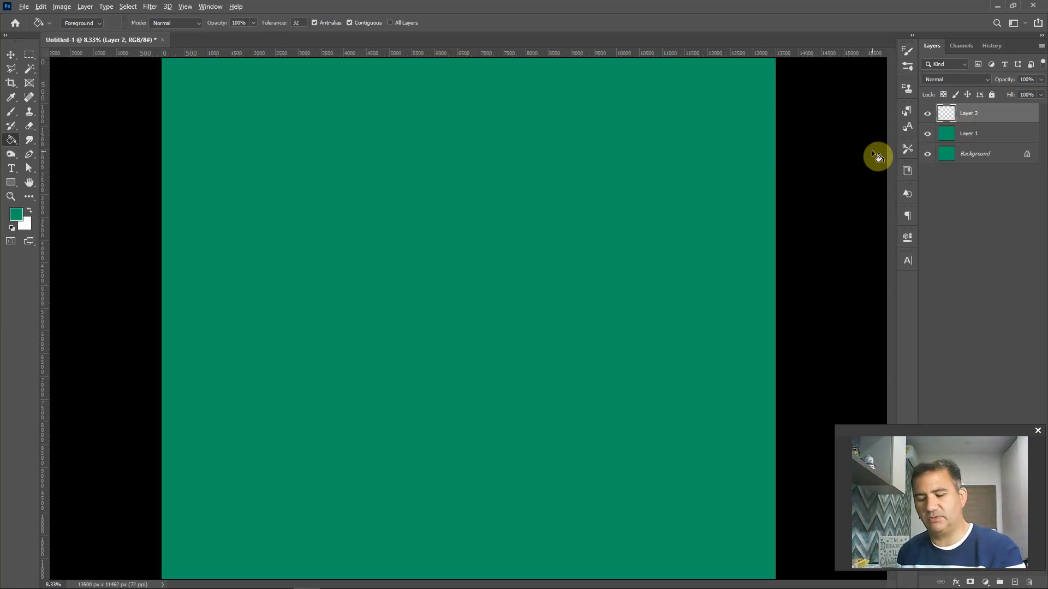
- Copy the cream color's hex code FBEACE from the SchemeColor palette and activate the Rectangle tool back in Photoshop
{"action": "key", "text": "alt+Tab"}
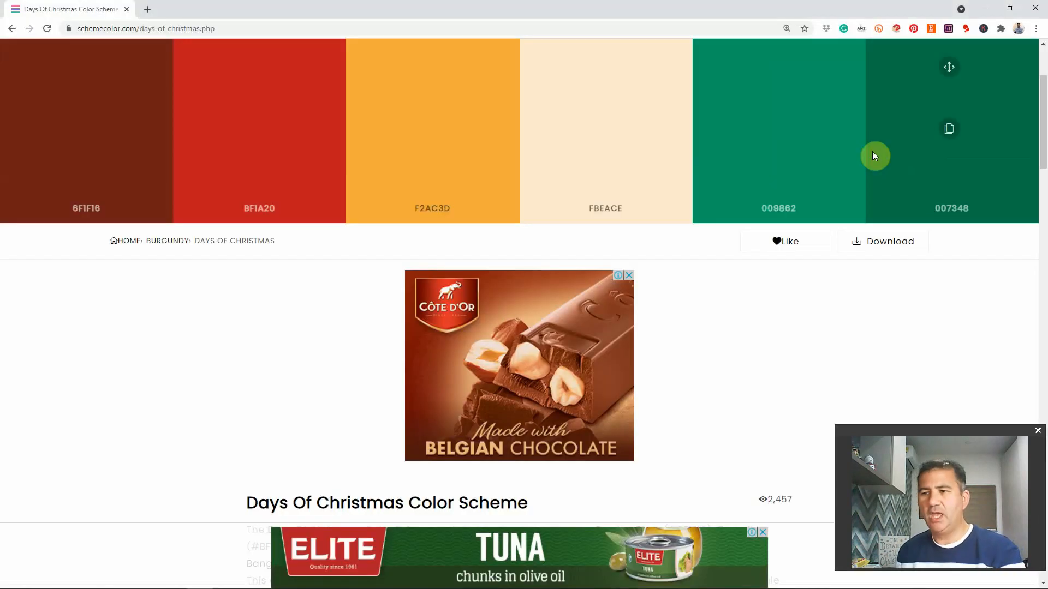
{"action": "scroll", "coordinate": [868, 172], "scroll_direction": "up", "scroll_amount": 3}
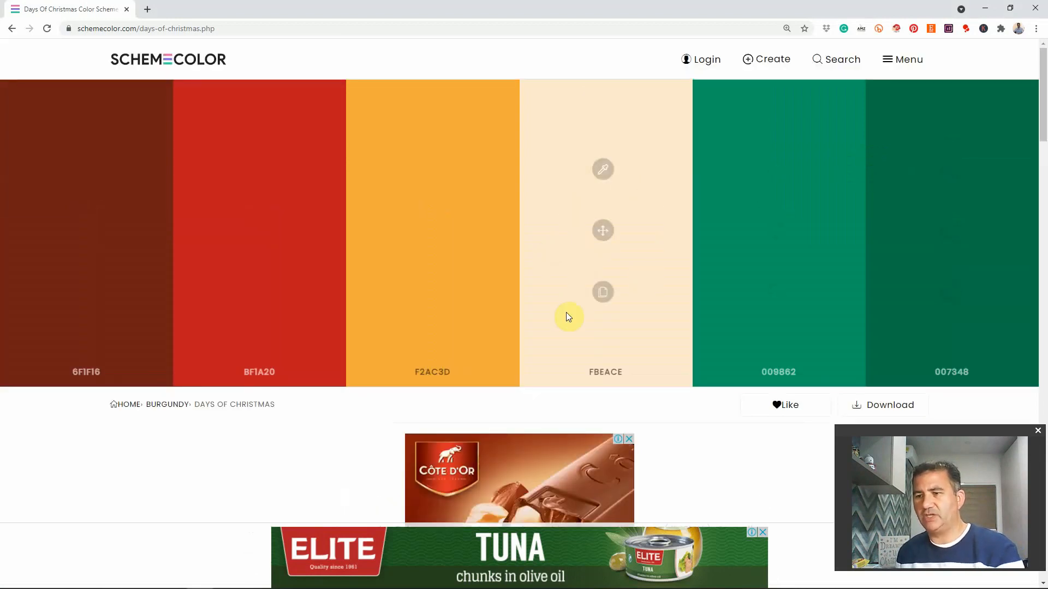
{"action": "left_click", "coordinate": [602, 295]}
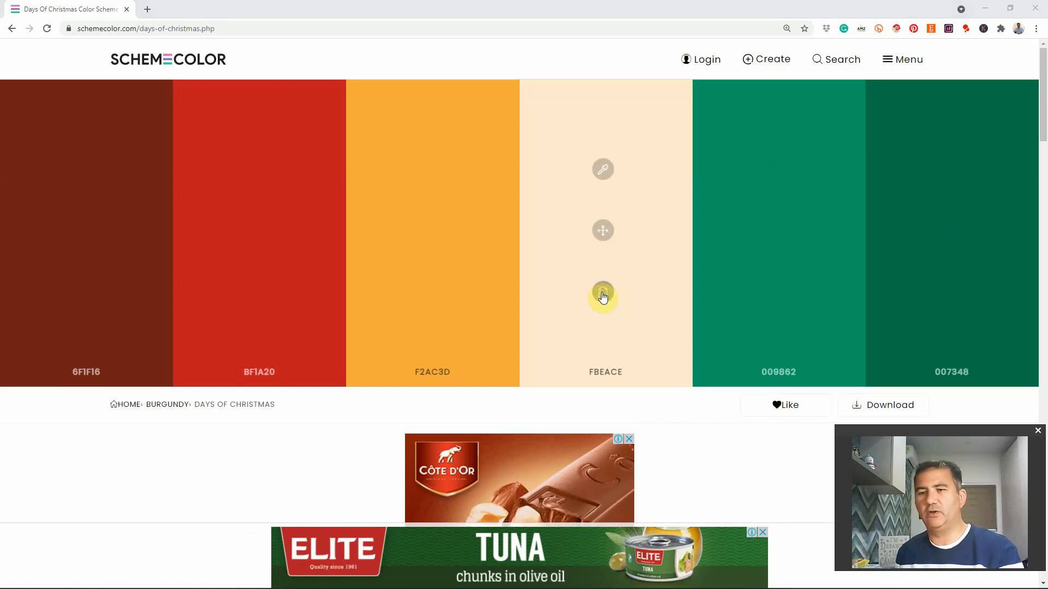
{"action": "key", "text": "alt+Tab"}
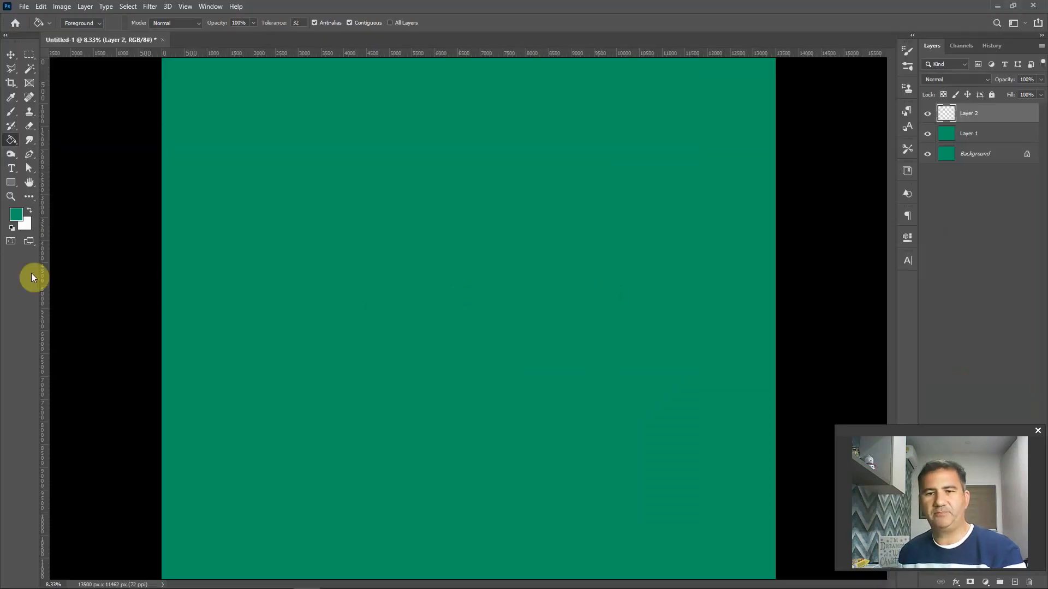
{"action": "left_click", "coordinate": [12, 186]}
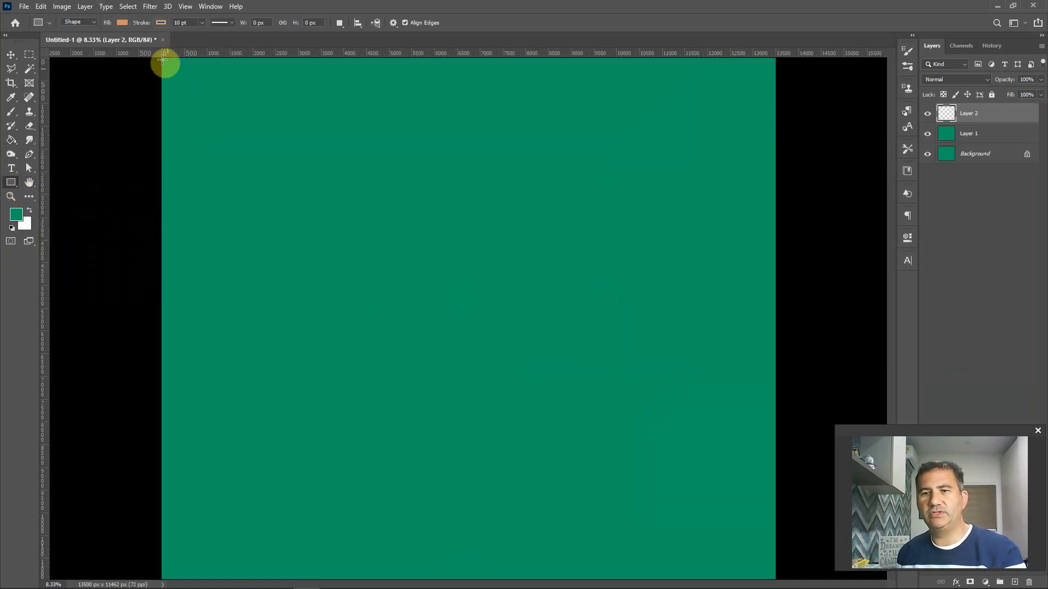
{"action": "mouse_move", "coordinate": [162, 57]}
{"action": "left_mouse_down"}
{"action": "mouse_move", "coordinate": [400, 84]}
{"action": "mouse_move", "coordinate": [662, 68]}
{"action": "mouse_move", "coordinate": [720, 86]}
{"action": "left_mouse_up"}
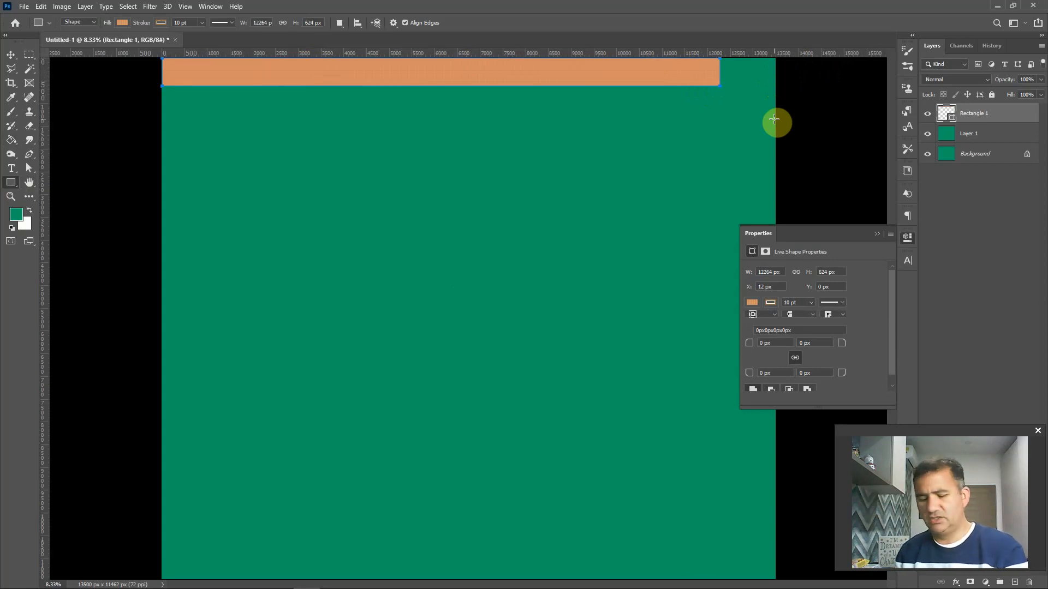
{"action": "key", "text": "ctrl+z"}
{"action": "key", "text": "ctrl+z"}
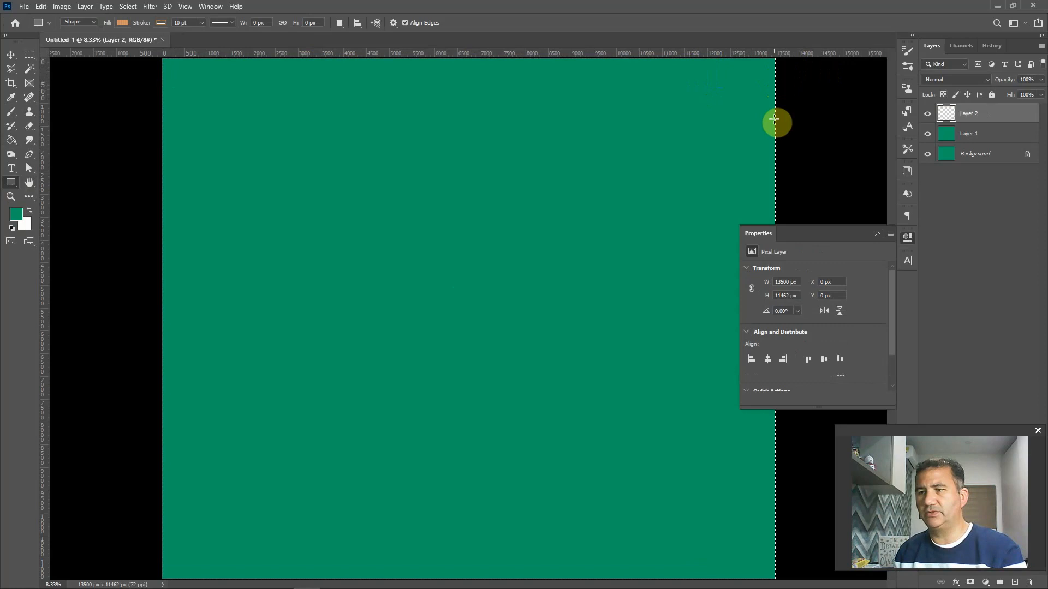
{"action": "key", "text": "ctrl+d"}
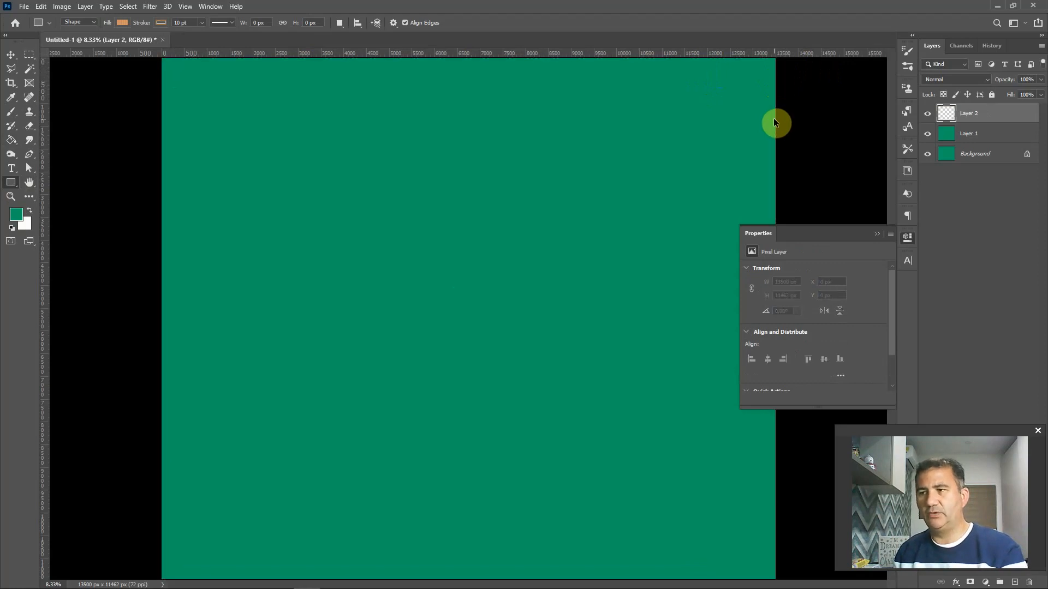
- Draw a horizontal rectangle about 13940 x 960 px overlapping the canvas's top edge and extending past both sides
{"action": "key", "text": "ctrl+minus"}
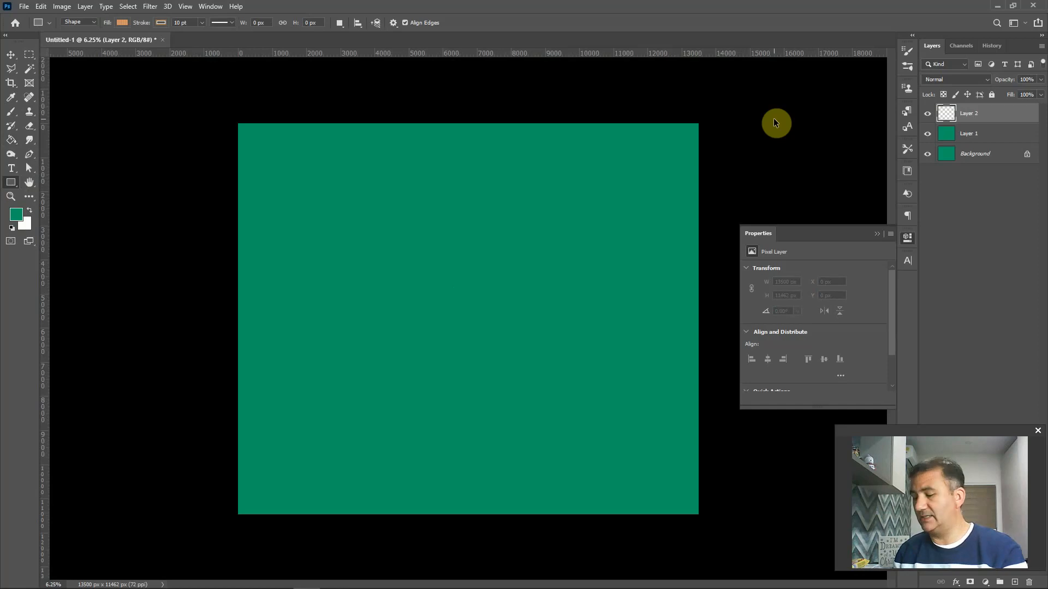
{"action": "key", "text": "ctrl+minus"}
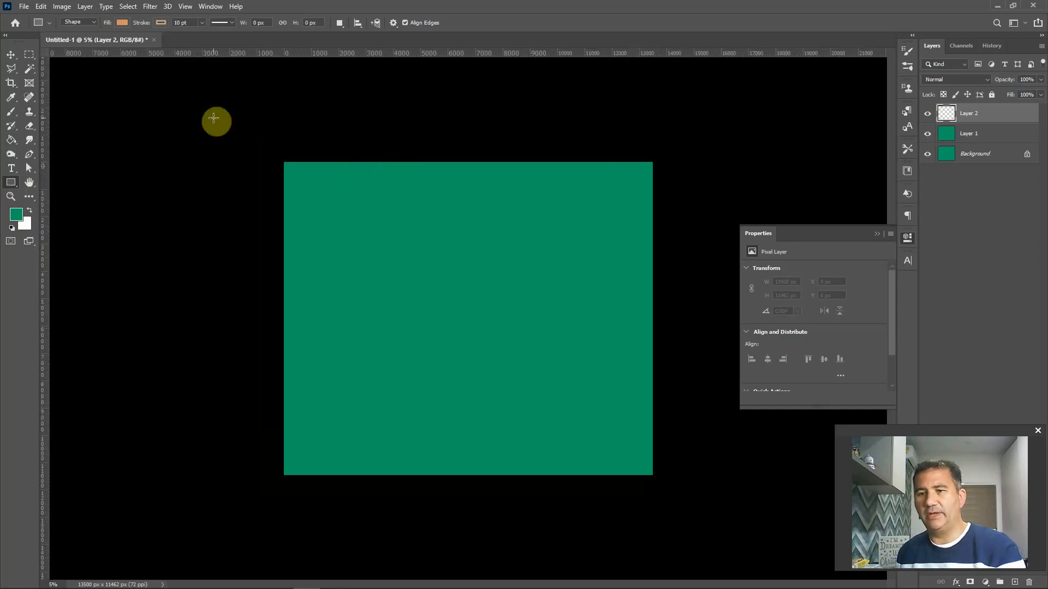
{"action": "left_click_drag", "start_coordinate": [278, 148], "coordinate": [660, 174]}
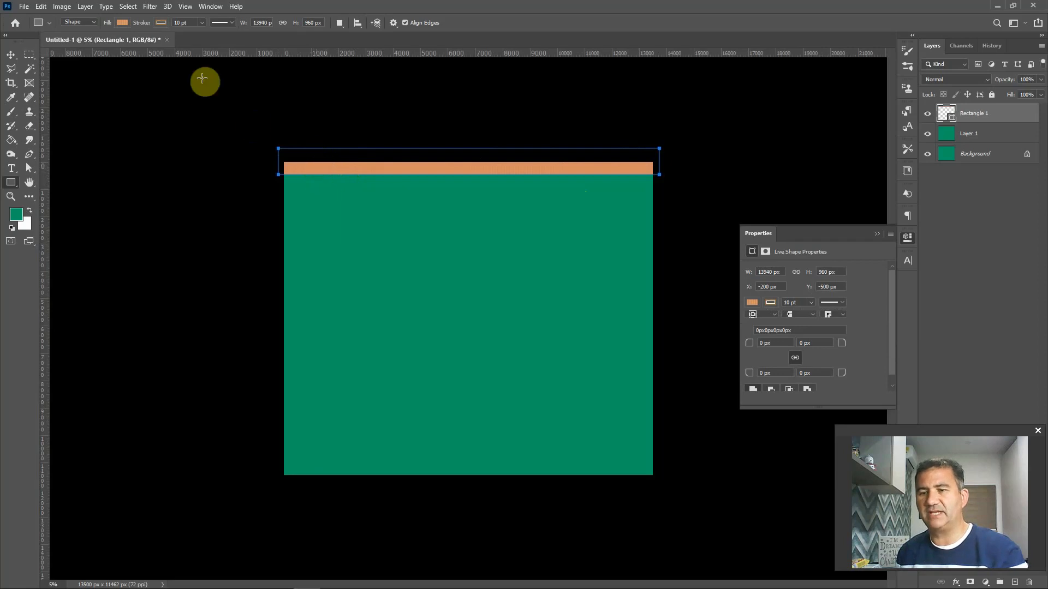
- Set the top rectangle's fill to the copied cream color FBEACE
{"action": "left_click", "coordinate": [120, 23]}
{"action": "left_click", "coordinate": [189, 44]}
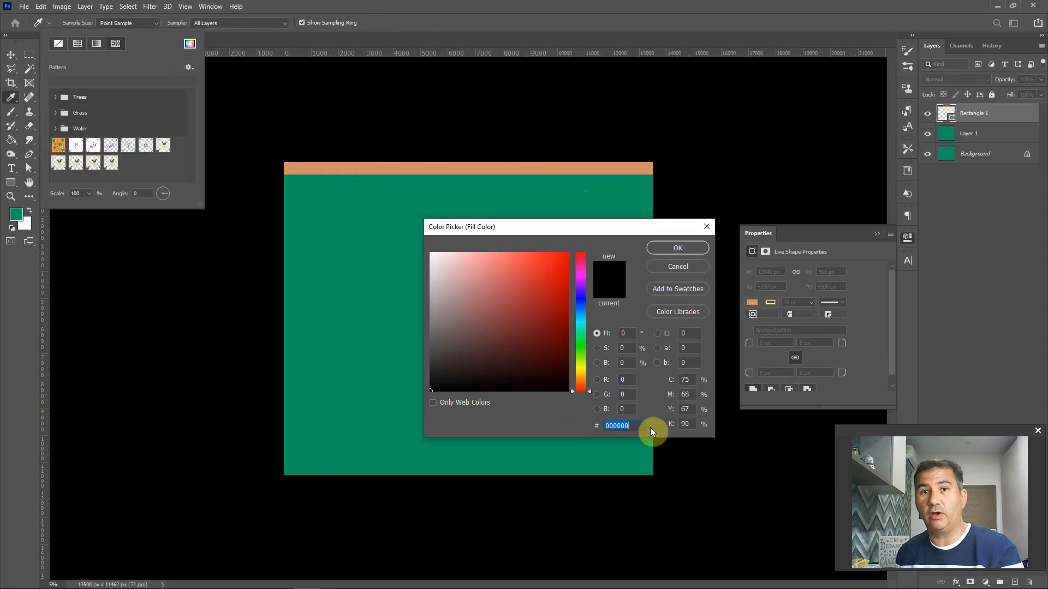
{"action": "key", "text": "ctrl+v"}
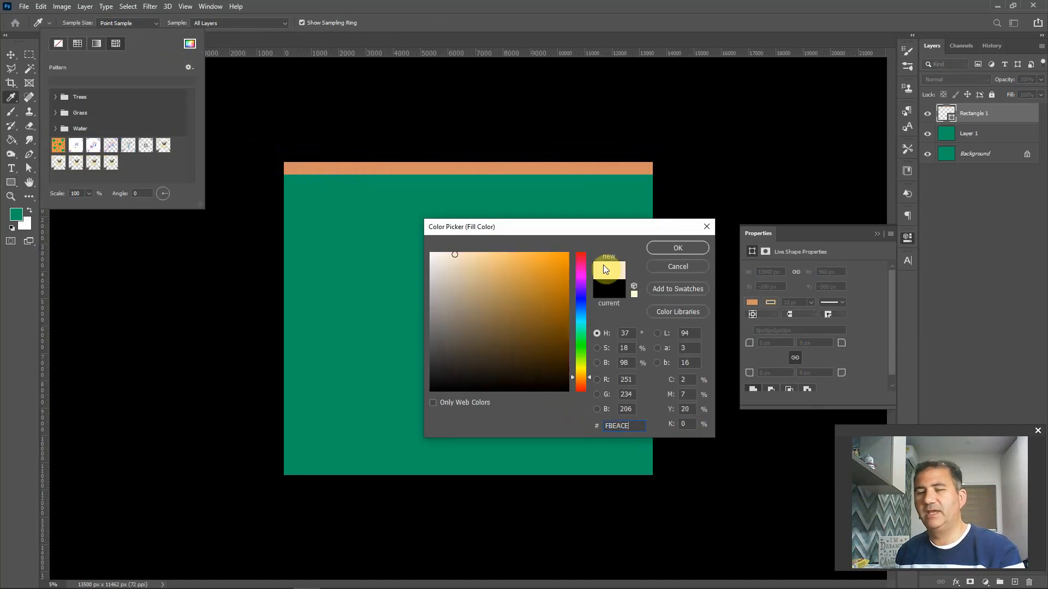
{"action": "left_click", "coordinate": [674, 249]}
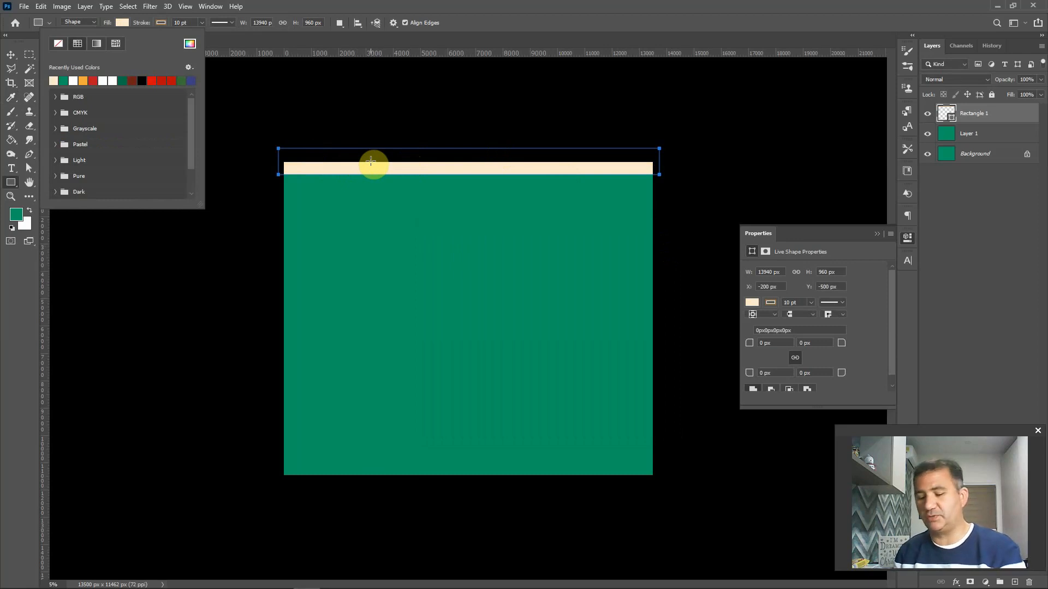
{"action": "key", "text": "Escape"}
- Duplicate the cream stripe six times and space the copies evenly down the canvas, the last one overlapping the lower edge
{"action": "key", "text": "ctrl+j"}
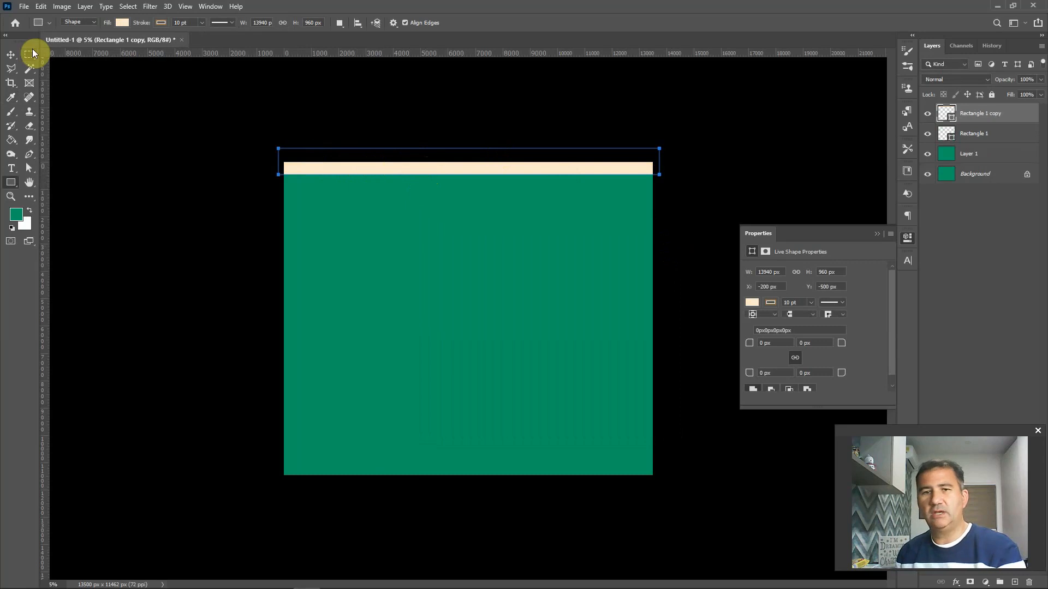
{"action": "left_click", "coordinate": [10, 55]}
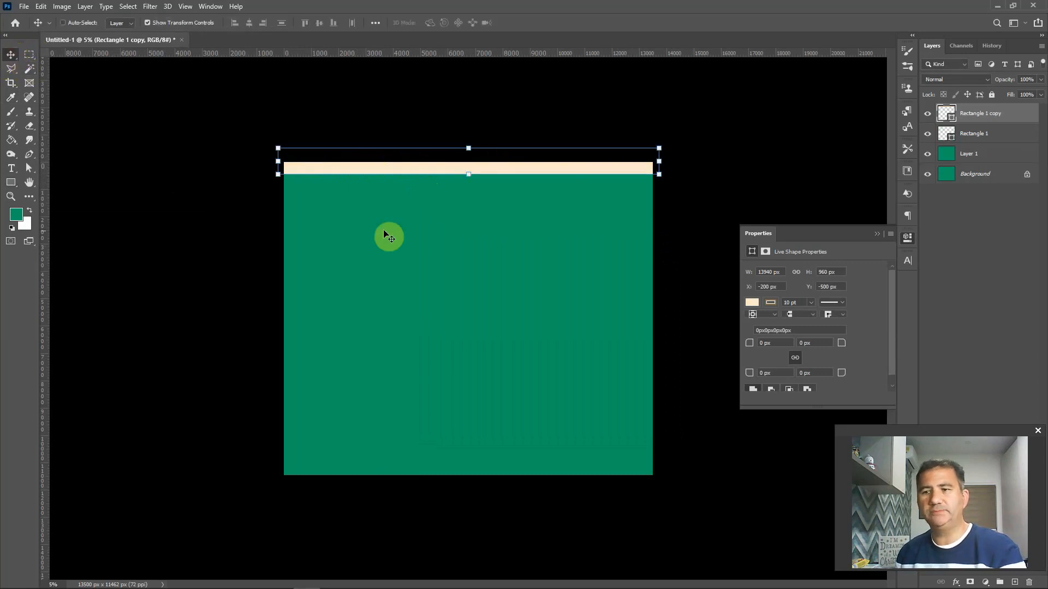
{"action": "left_click_drag", "start_coordinate": [369, 170], "coordinate": [372, 220]}
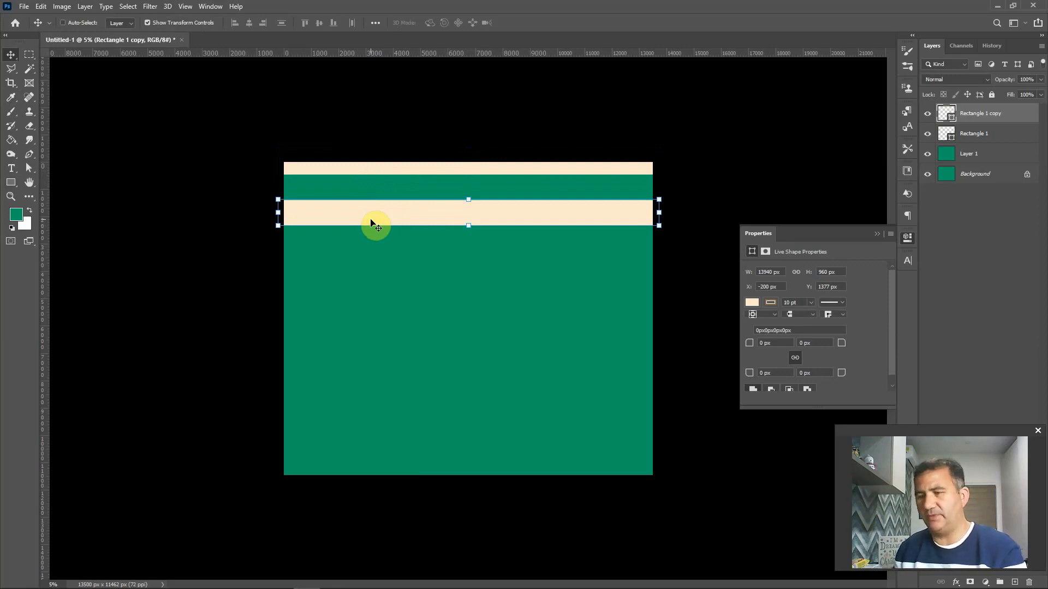
{"action": "key", "text": "ctrl+j"}
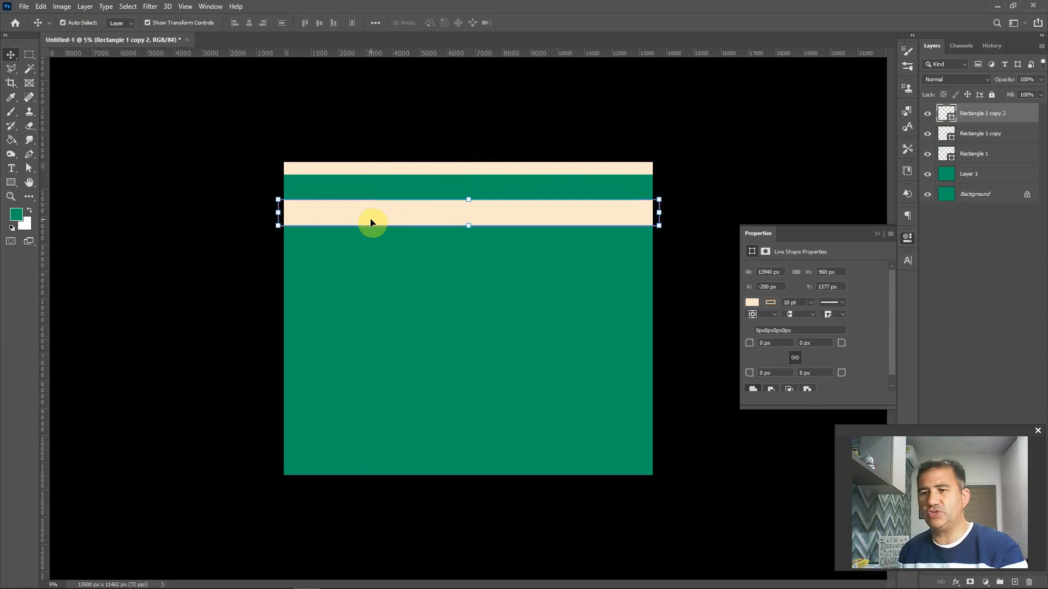
{"action": "left_click_drag", "start_coordinate": [373, 218], "coordinate": [378, 272]}
{"action": "key", "text": "ctrl+j"}
{"action": "left_click_drag", "start_coordinate": [372, 313], "coordinate": [372, 327]}
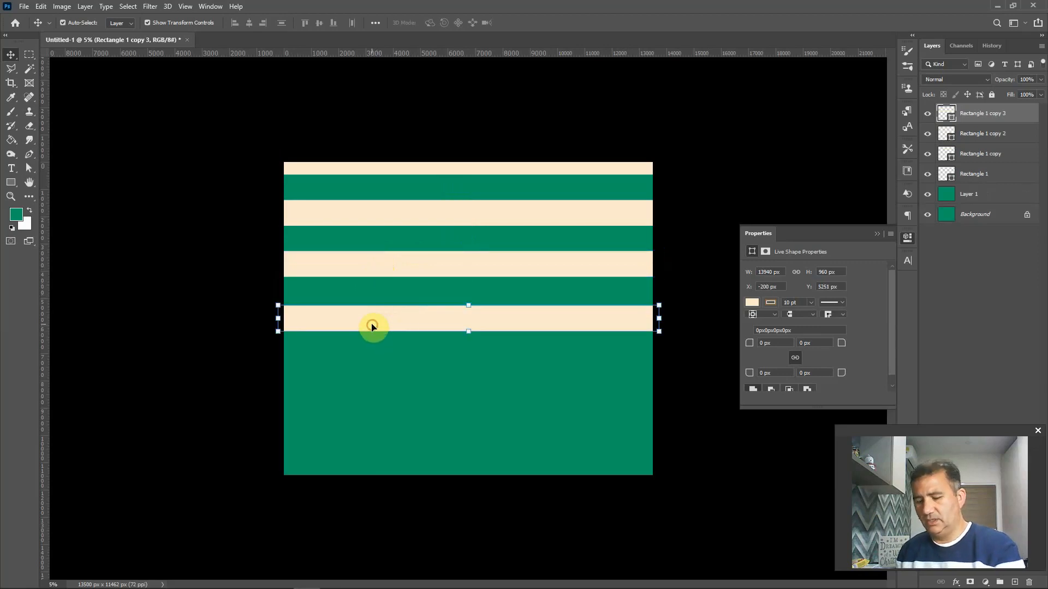
{"action": "key", "text": "ctrl+j"}
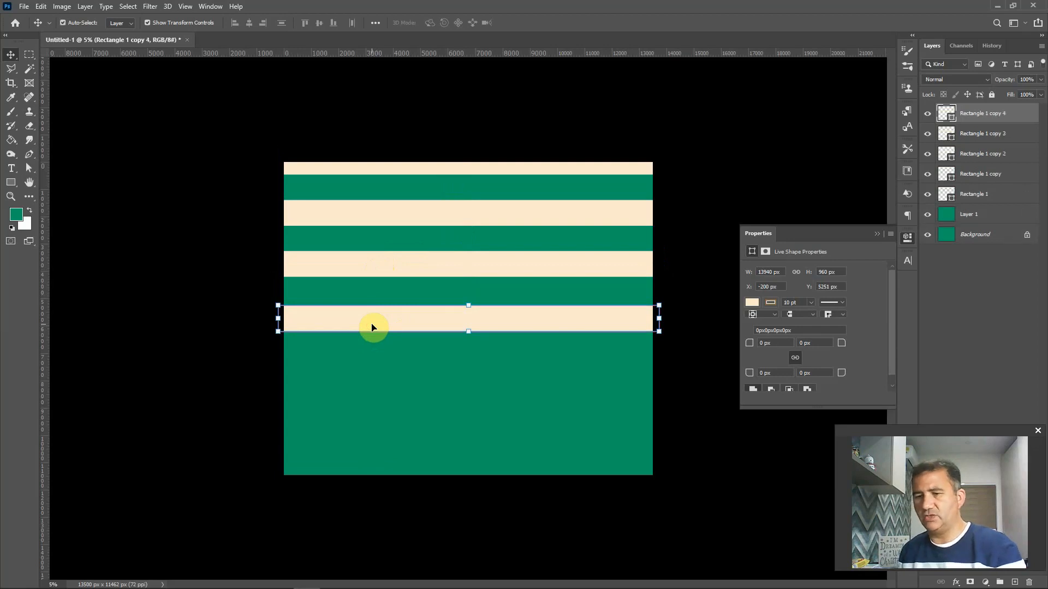
{"action": "left_click_drag", "start_coordinate": [375, 324], "coordinate": [378, 382]}
{"action": "key", "text": "ctrl+j"}
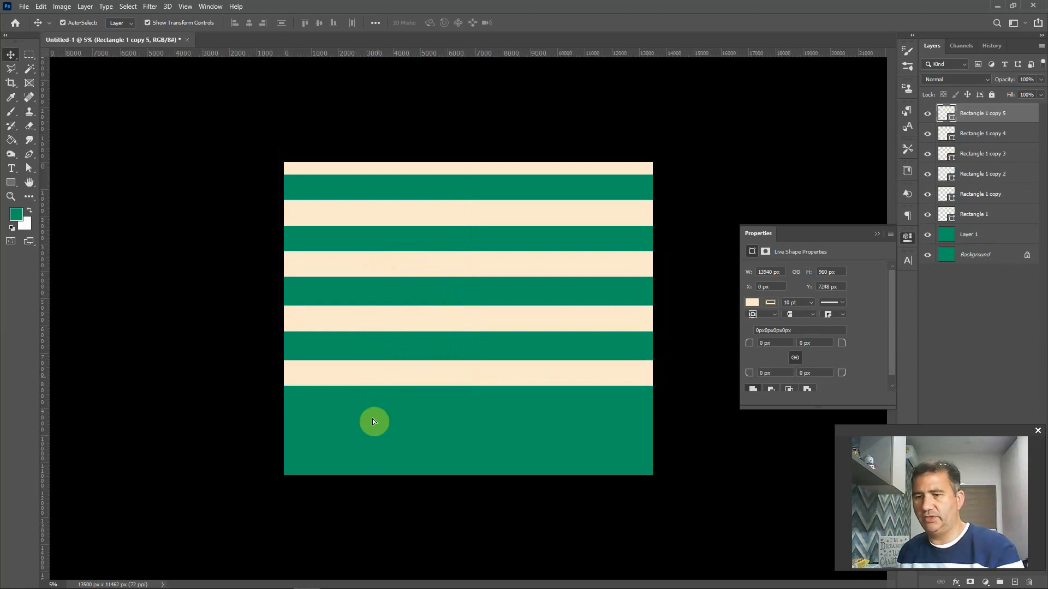
{"action": "left_click_drag", "start_coordinate": [372, 421], "coordinate": [375, 471]}
{"action": "key", "text": "u"}
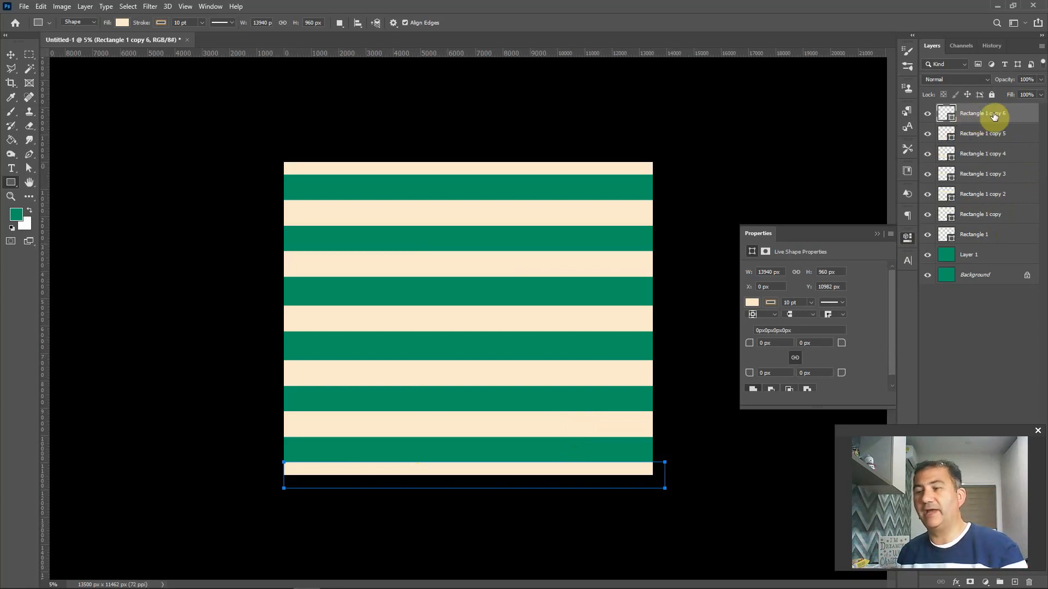
- Rasterize all seven cream stripe layers and merge them into one layer
{"action": "left_click", "coordinate": [979, 238], "text": "shift"}
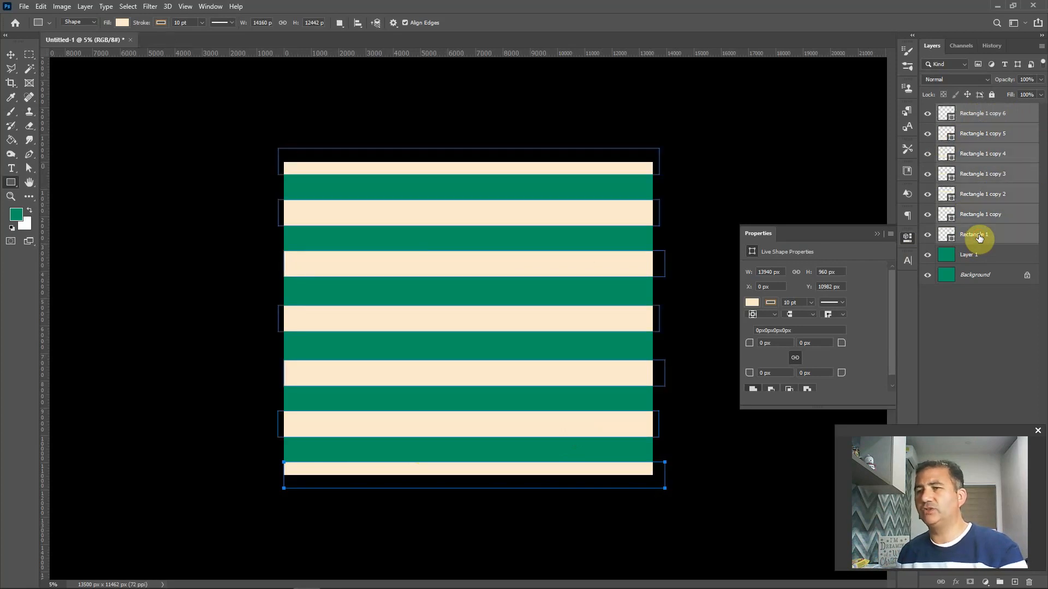
{"action": "right_click", "coordinate": [979, 237]}
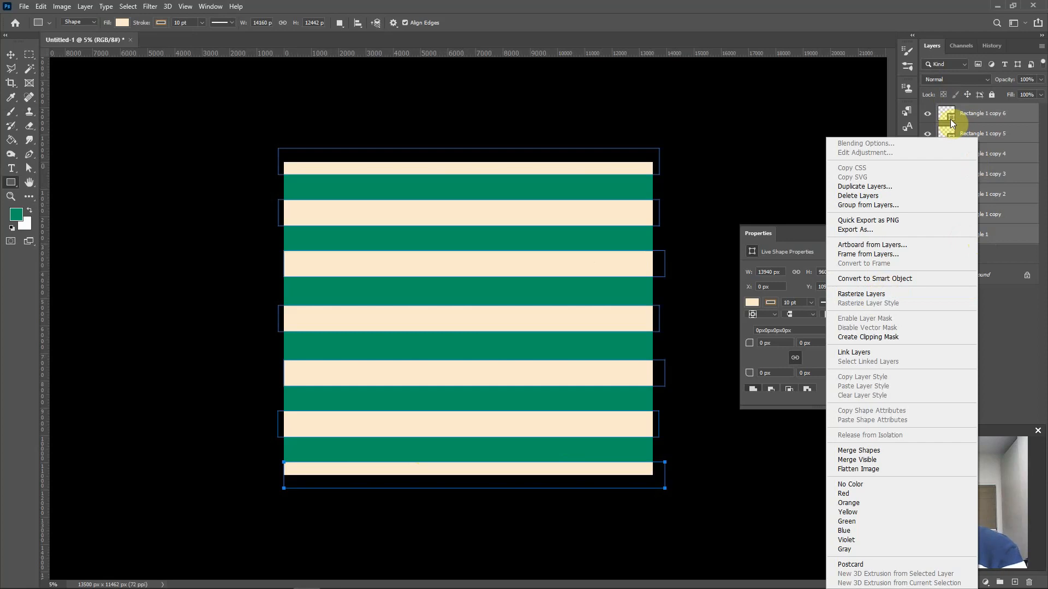
{"action": "left_click", "coordinate": [874, 295]}
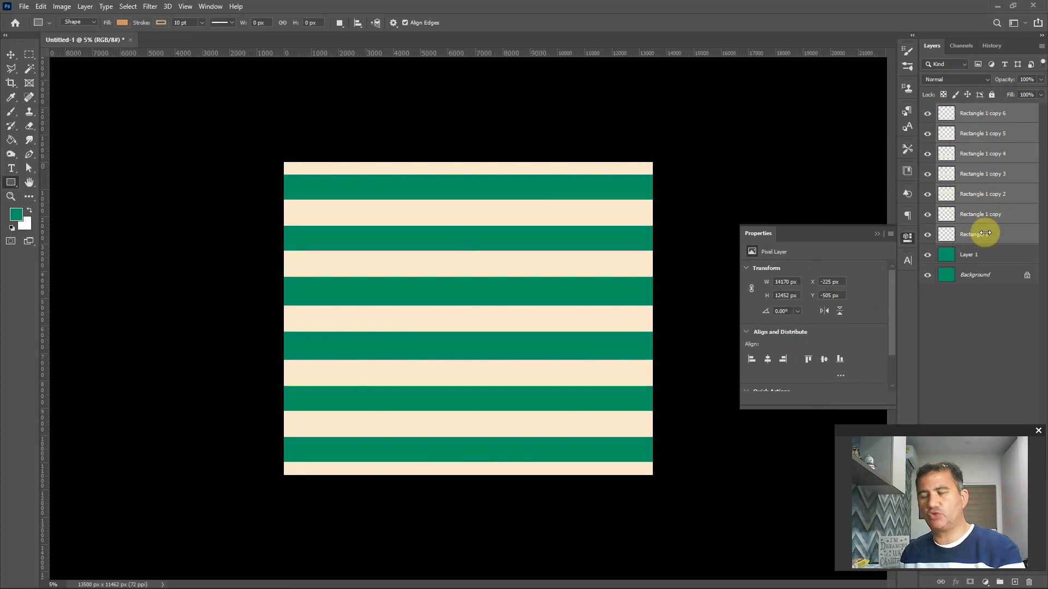
{"action": "key", "text": "ctrl+e"}
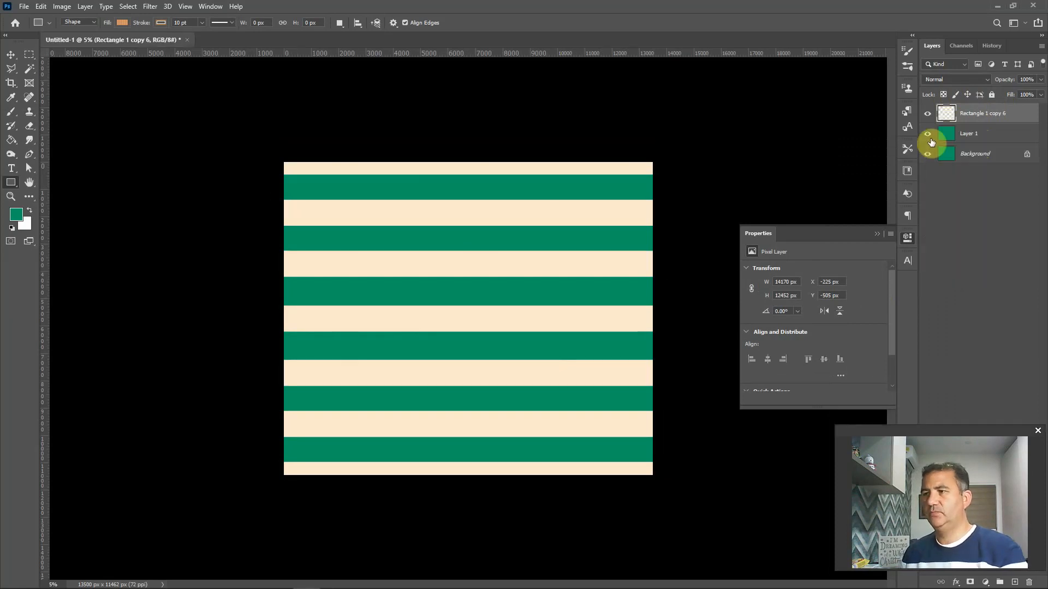
- Hide Layer 1 and the Background to inspect the merged stripes on their own, and show both green layers again
{"action": "left_click", "coordinate": [928, 132]}
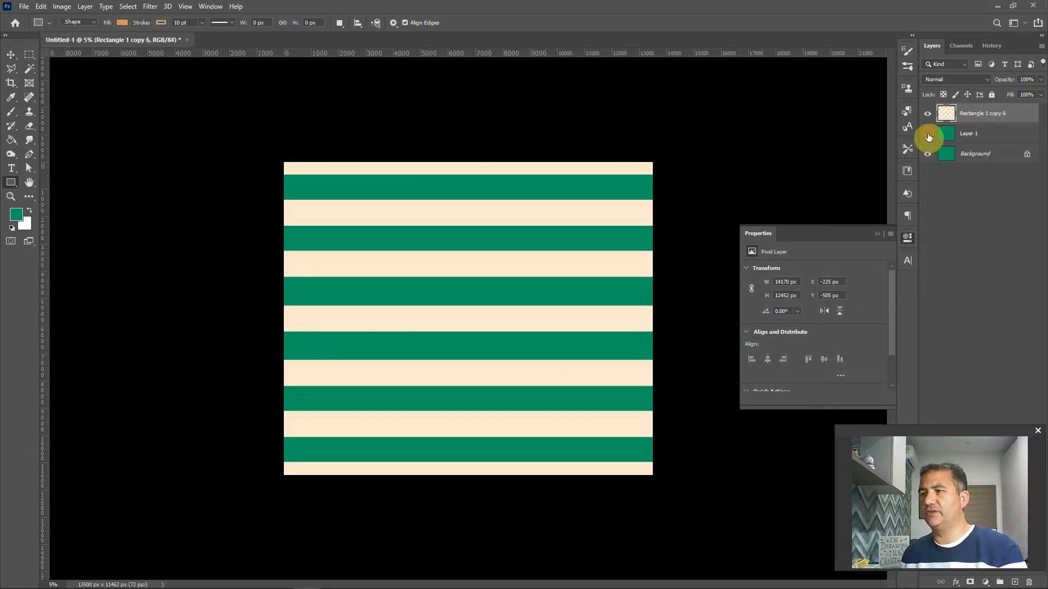
{"action": "left_click", "coordinate": [927, 154]}
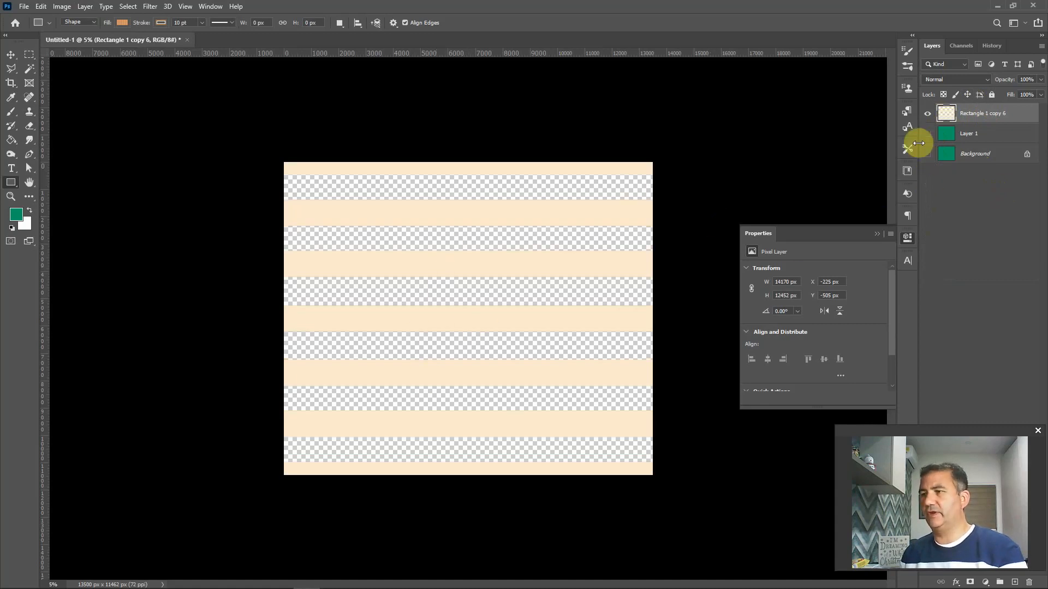
{"action": "left_click", "coordinate": [928, 134]}
{"action": "left_click", "coordinate": [926, 155]}
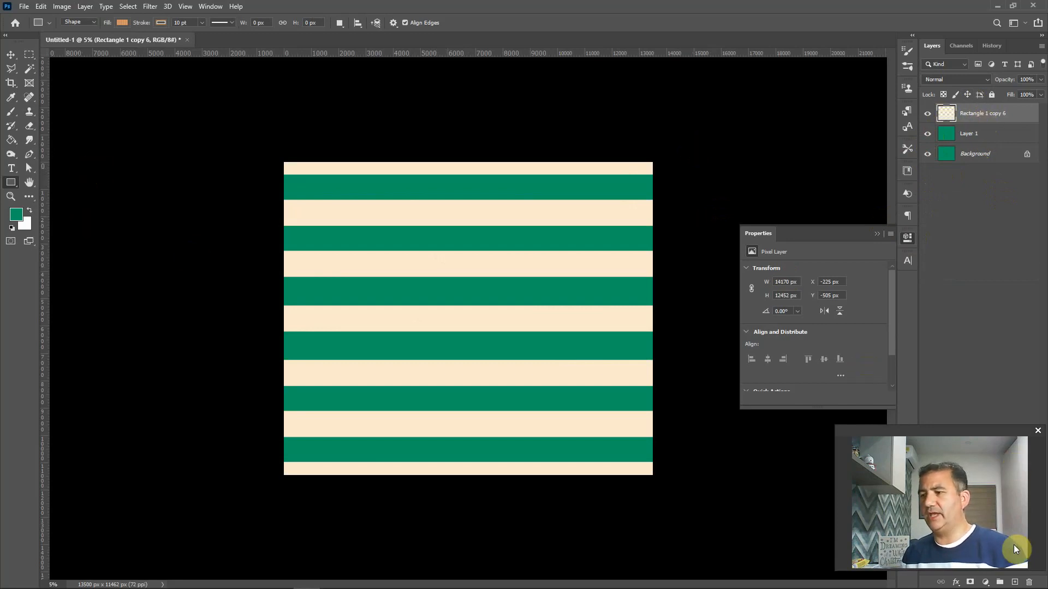
- Add a new empty layer above the stripes, copy the red hex code BF1A20 from the SchemeColor palette in the browser and return to Photoshop
{"action": "left_click", "coordinate": [1013, 582]}
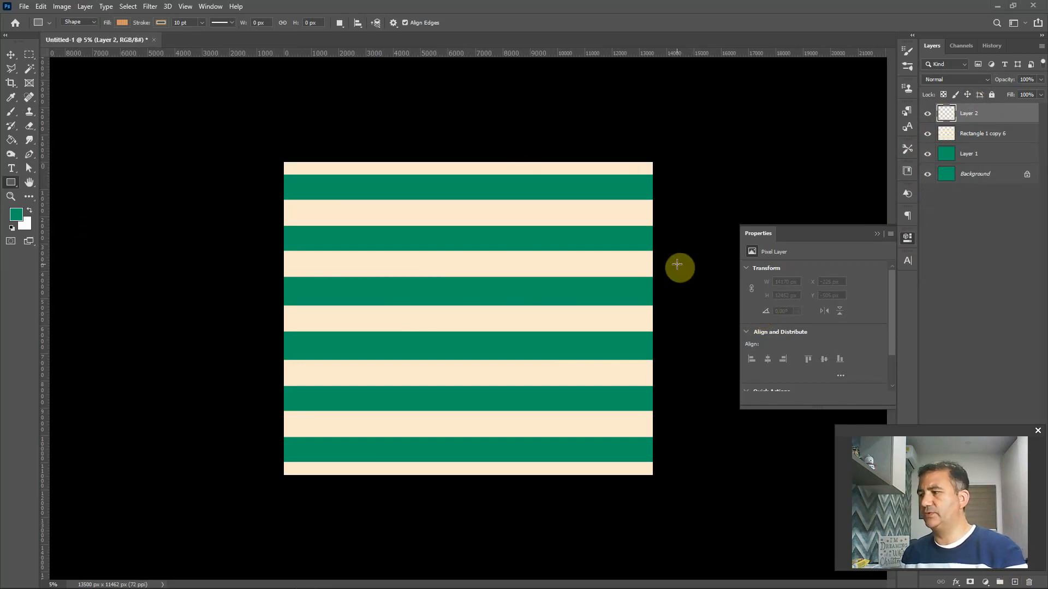
{"action": "key", "text": "alt+Tab"}
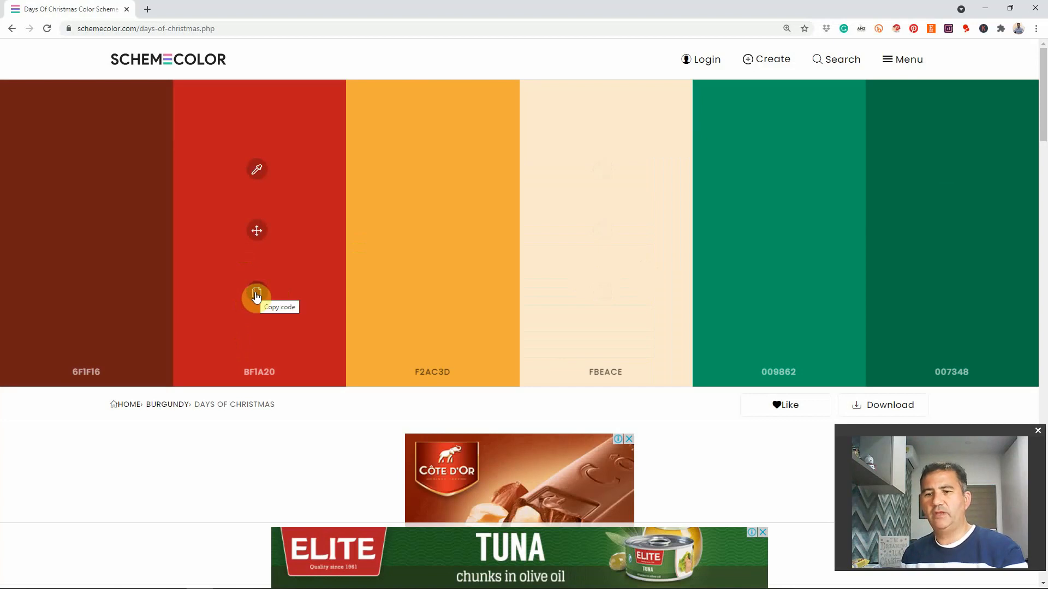
{"action": "left_click", "coordinate": [256, 296]}
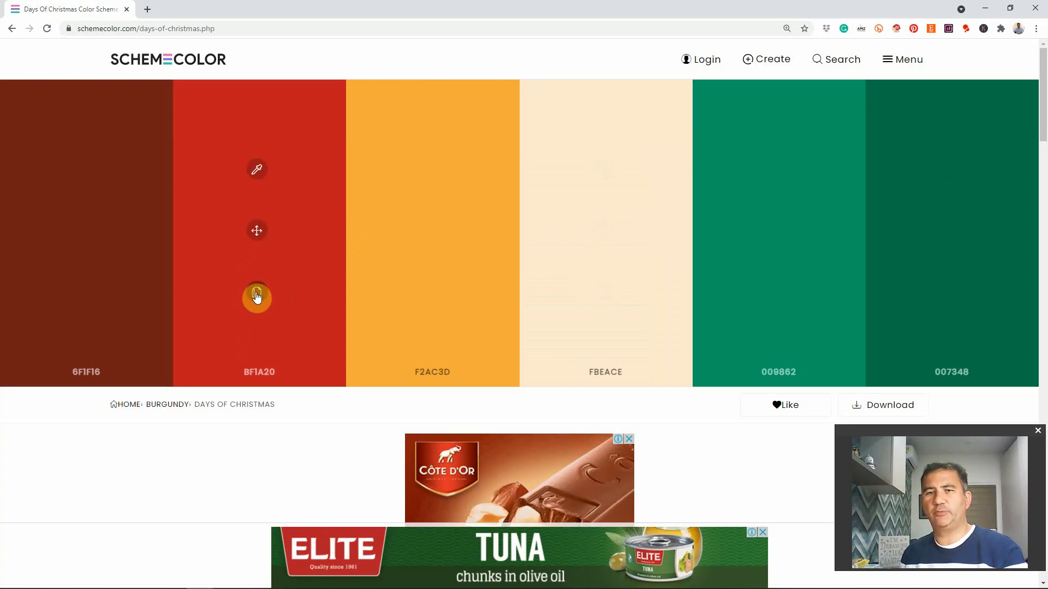
{"action": "key", "text": "alt+Tab"}
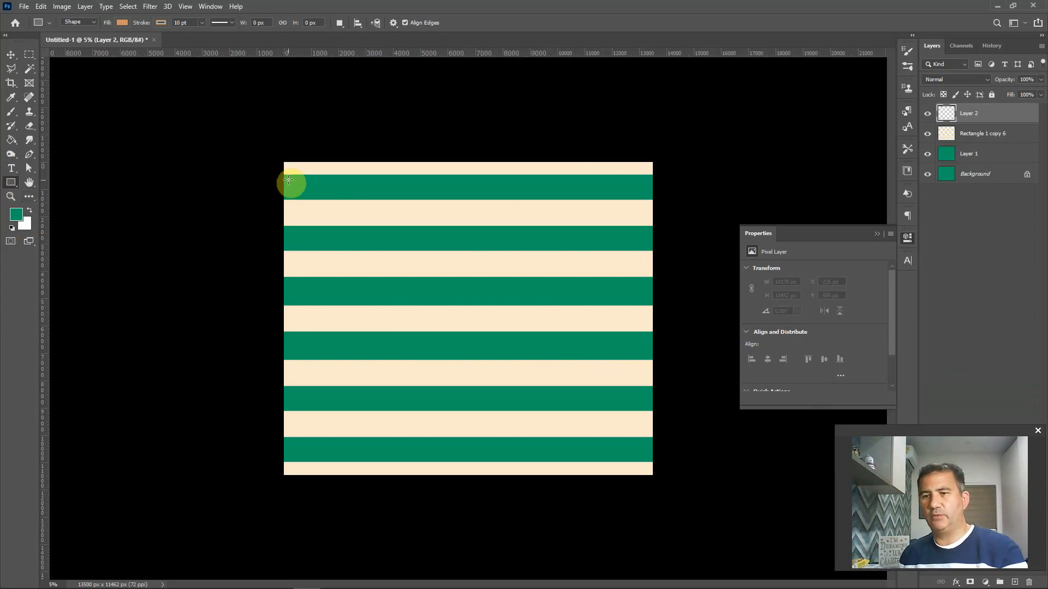
- Set the shape fill to BF1A20 and draw a rectangle about 2357 x 2477 px at the canvas's left edge, near the upper corner
{"action": "left_click", "coordinate": [123, 24]}
{"action": "left_click", "coordinate": [190, 45]}
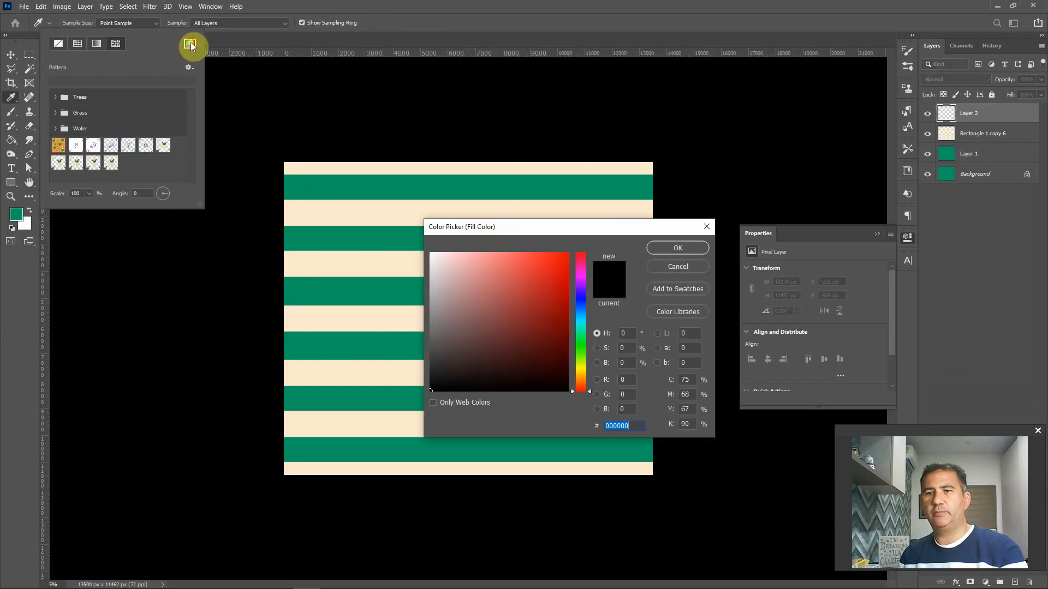
{"action": "key", "text": "ctrl+v"}
{"action": "left_click", "coordinate": [673, 246]}
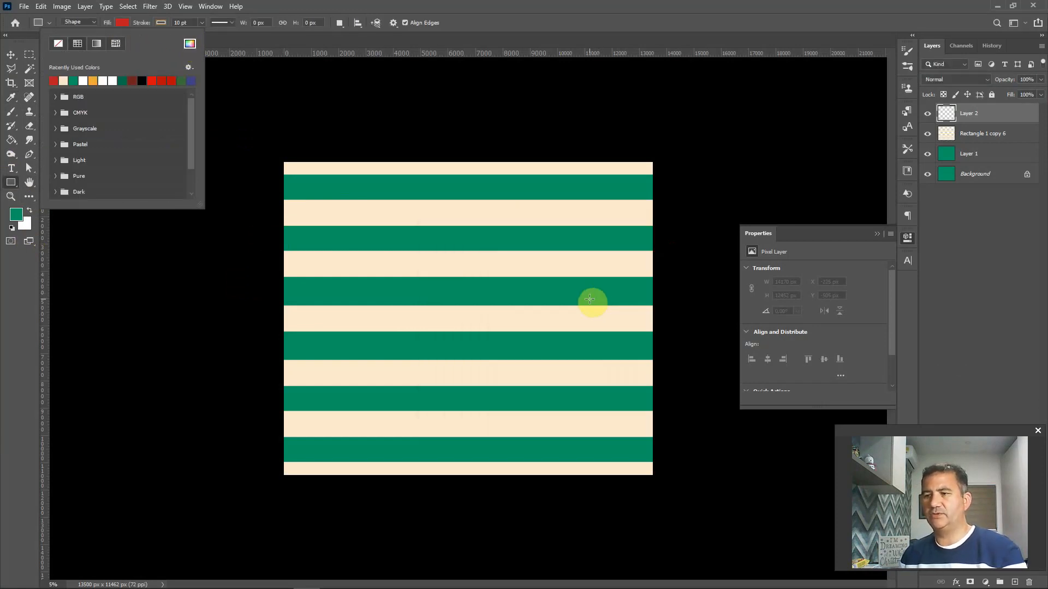
{"action": "left_click", "coordinate": [282, 183]}
{"action": "left_click_drag", "start_coordinate": [283, 183], "coordinate": [346, 250]}
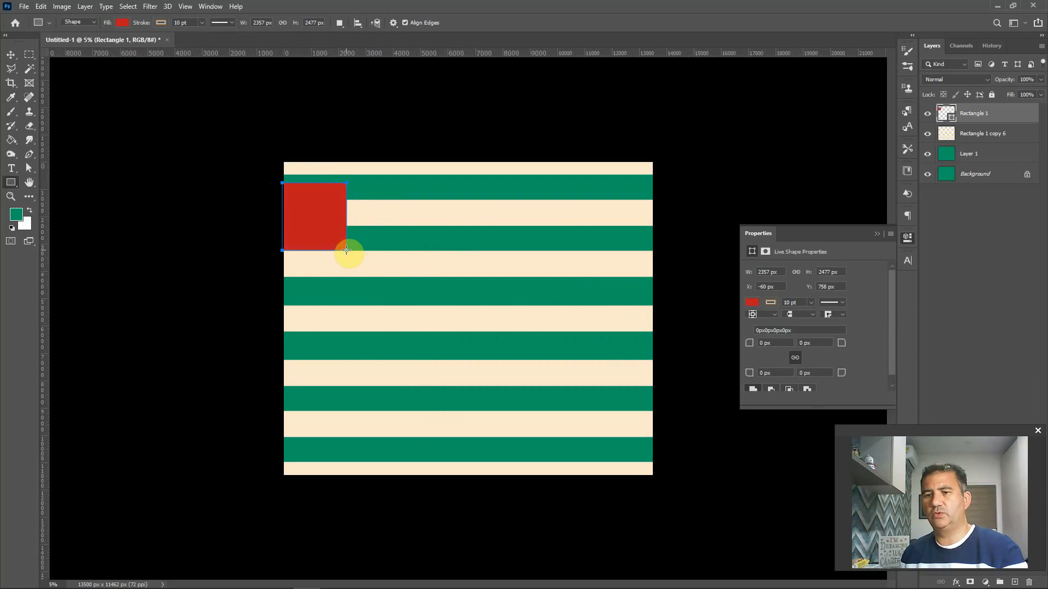
- Duplicate the red rectangle nine times and scatter the copies across the striped canvas, letting some run past its edges
{"action": "key", "text": "ctrl+j"}
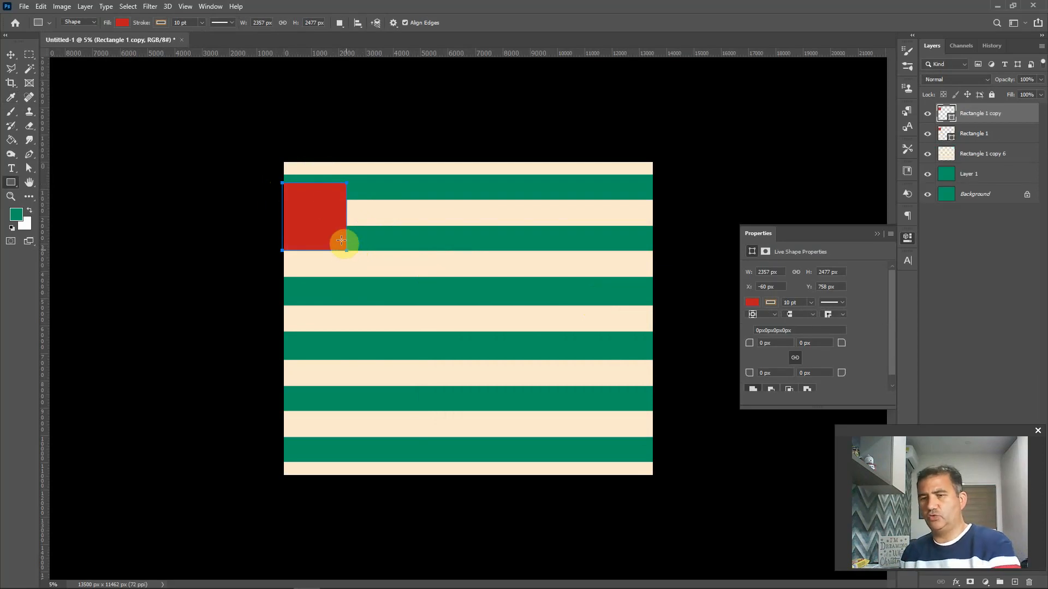
{"action": "left_click", "coordinate": [11, 55]}
{"action": "left_click_drag", "start_coordinate": [316, 221], "coordinate": [624, 190]}
{"action": "left_click_drag", "start_coordinate": [617, 295], "coordinate": [563, 443]}
{"action": "left_click_drag", "start_coordinate": [363, 402], "coordinate": [445, 169]}
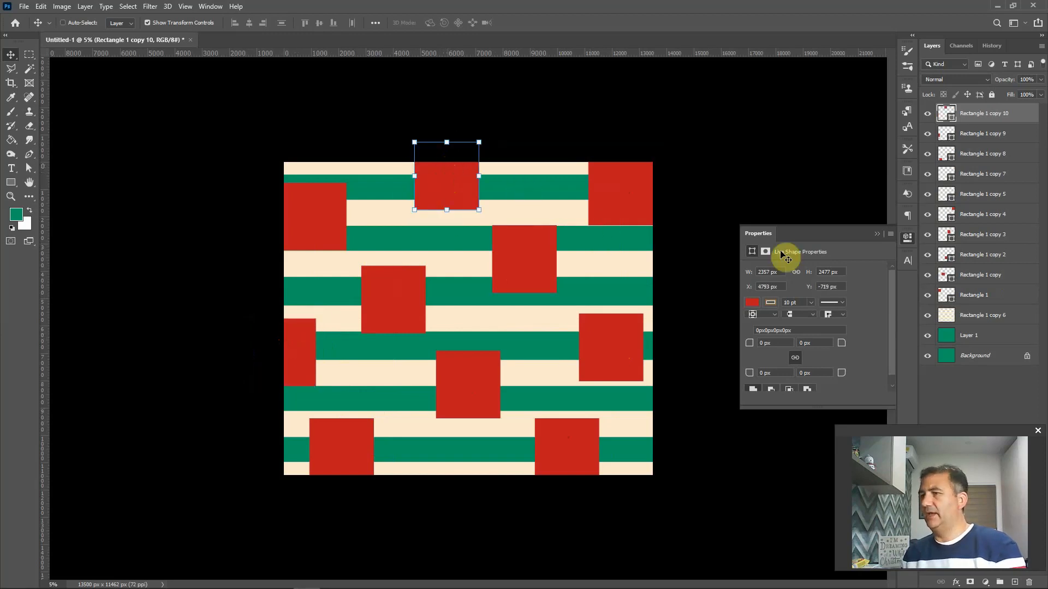
- Rasterize all ten red rectangle layers and merge them into one layer
{"action": "left_click", "coordinate": [980, 299], "text": "shift"}
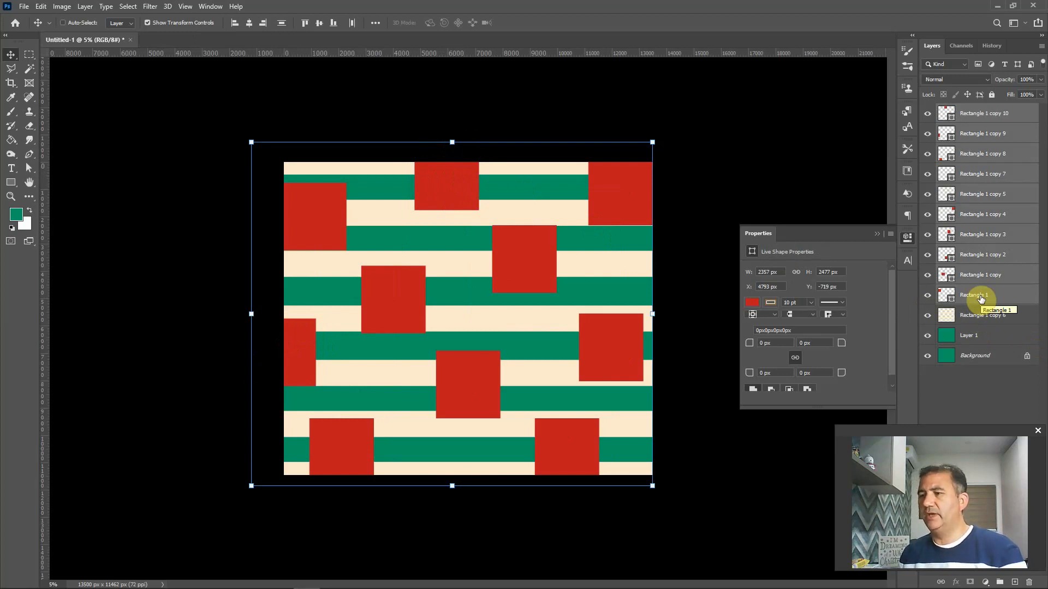
{"action": "right_click", "coordinate": [981, 298]}
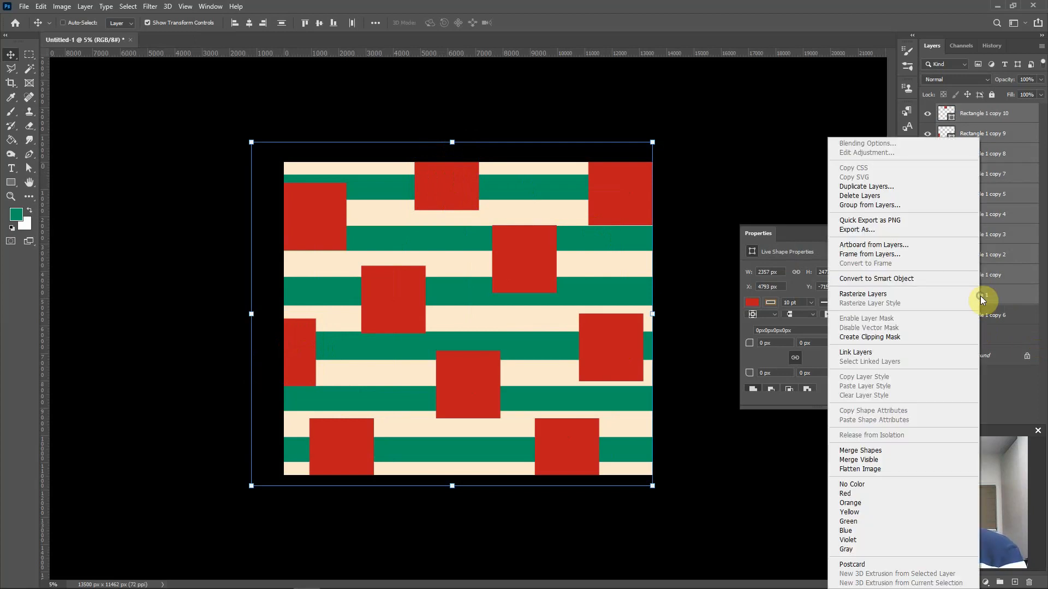
{"action": "left_click", "coordinate": [891, 295]}
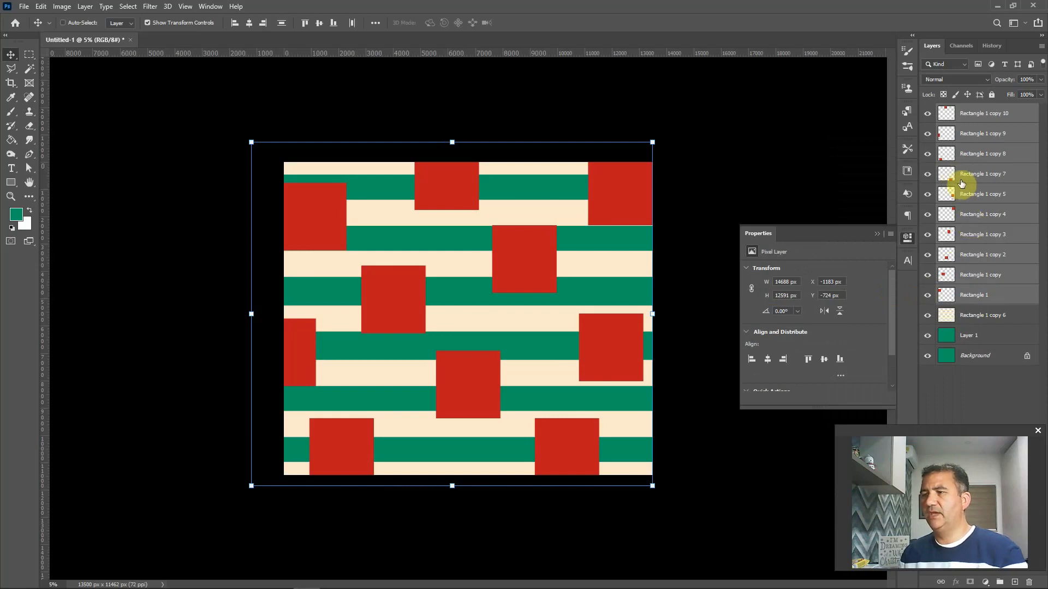
{"action": "left_click", "coordinate": [85, 7]}
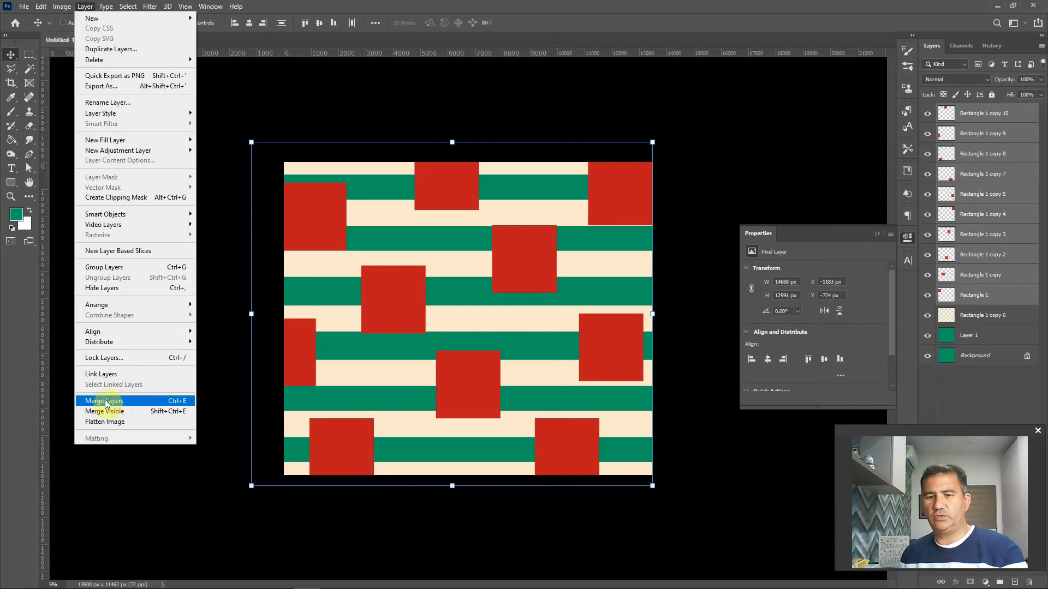
{"action": "left_click", "coordinate": [137, 405]}
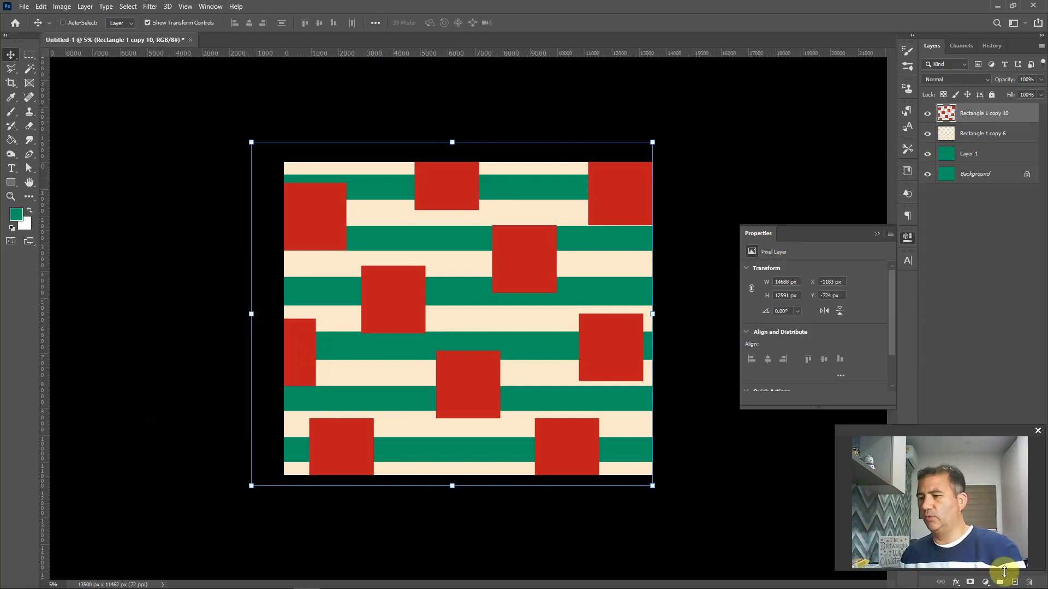
- Add a new empty layer above the red rectangles, copy the orange hex code F2AC3D from the SchemeColor palette in the browser and return to Photoshop
{"action": "left_click", "coordinate": [1014, 582]}
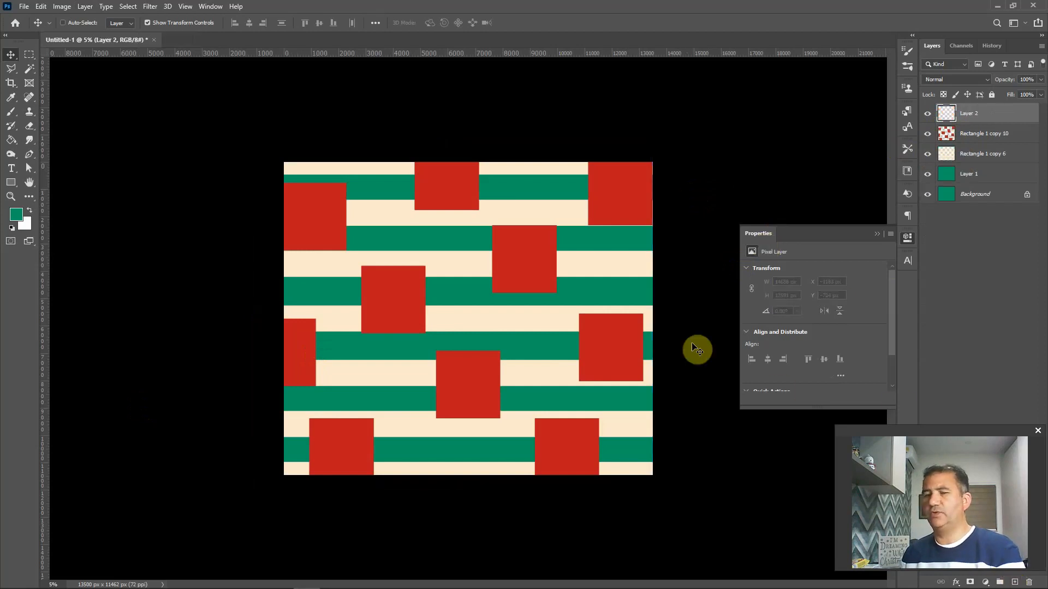
{"action": "key", "text": "alt+Tab"}
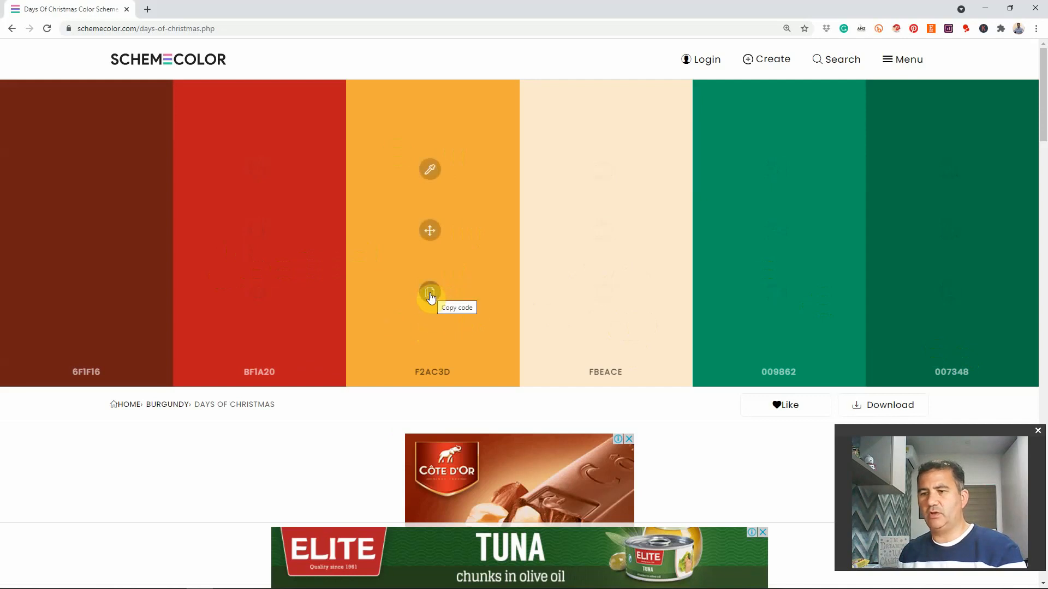
{"action": "left_click", "coordinate": [431, 296]}
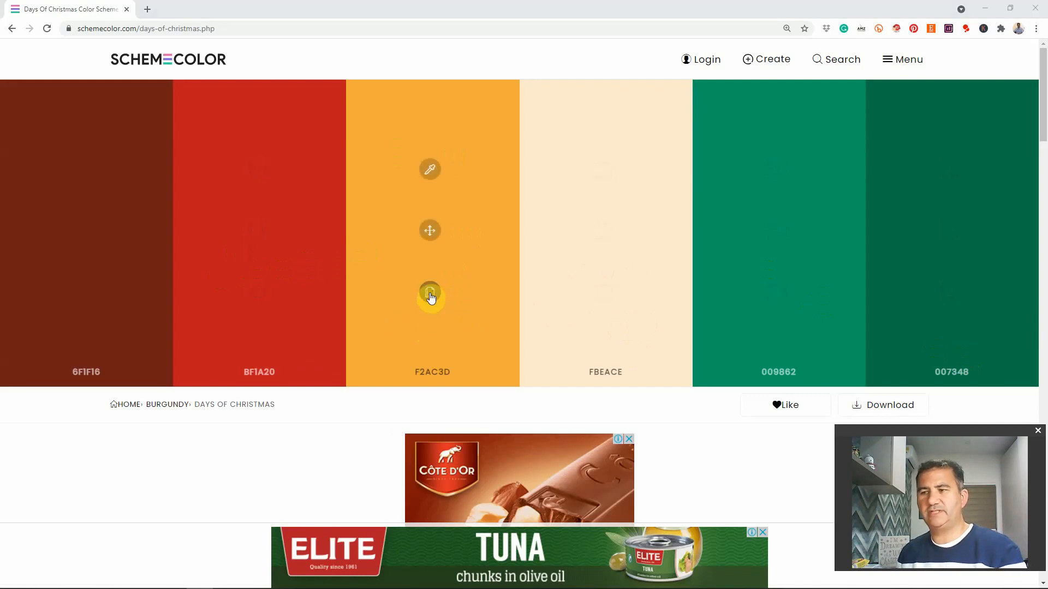
{"action": "key", "text": "alt+Tab"}
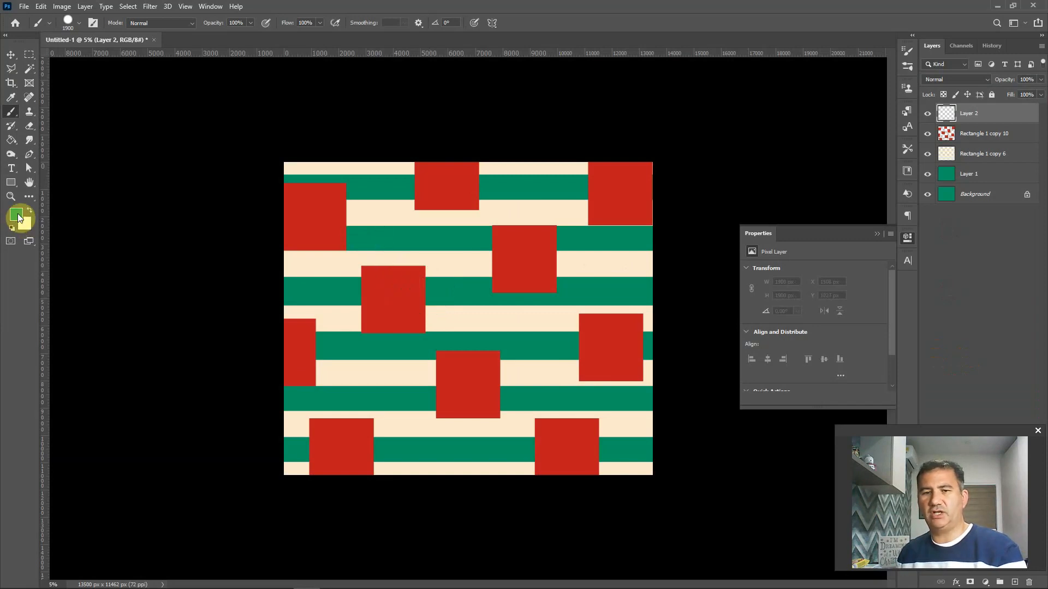
- Set the foreground color to the copied orange F2AC3D
{"action": "left_click", "coordinate": [17, 216]}
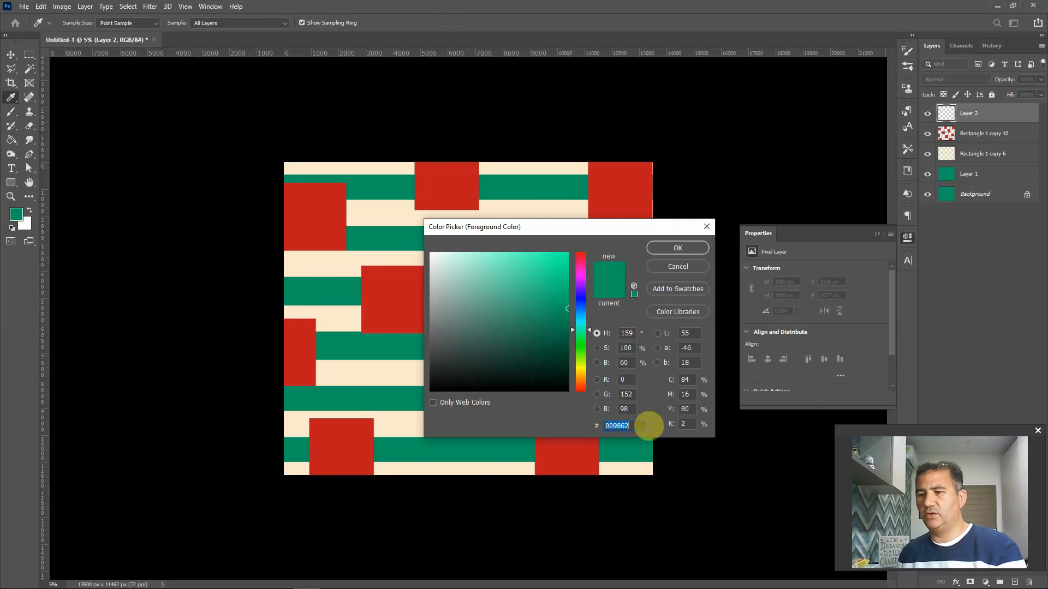
{"action": "key", "text": "ctrl+v"}
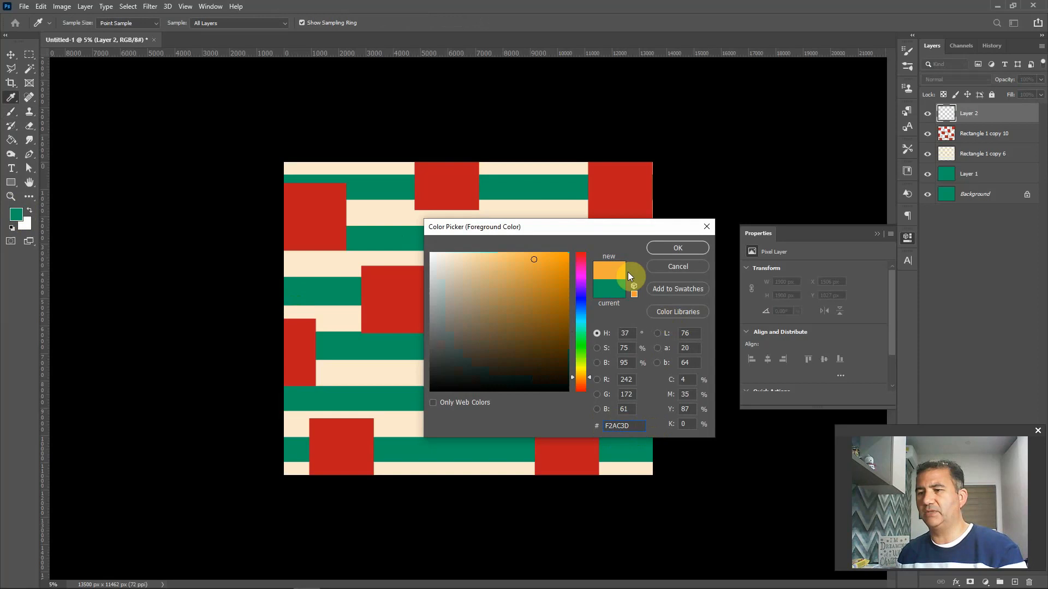
{"action": "left_click", "coordinate": [678, 248]}
- Paint nine large orange dots with the 1900 px Brush across the striped canvas, letting some run past its edges
{"action": "key", "text": "b"}
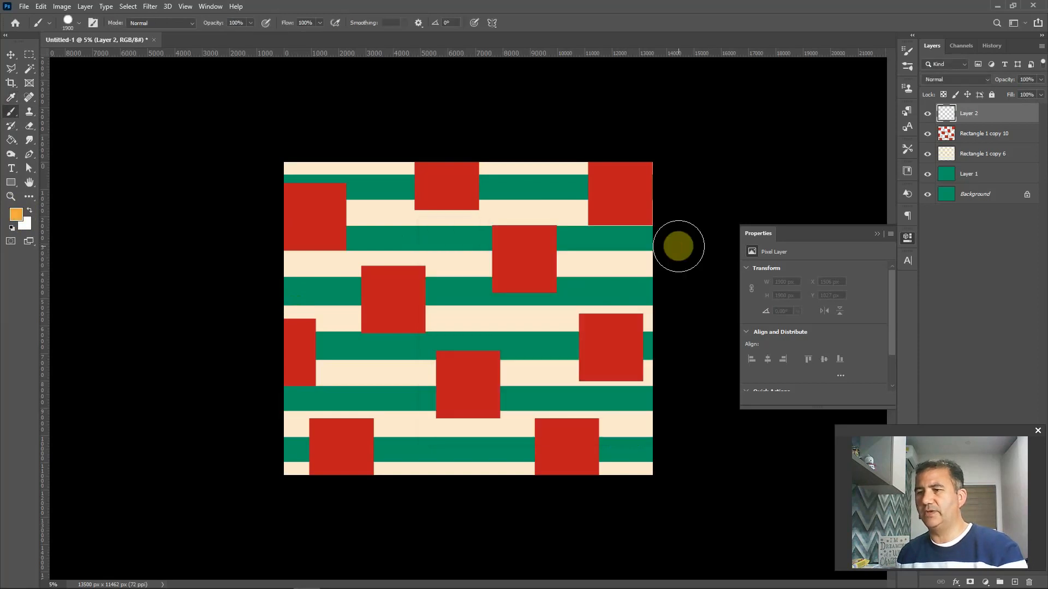
{"action": "left_click", "coordinate": [351, 215]}
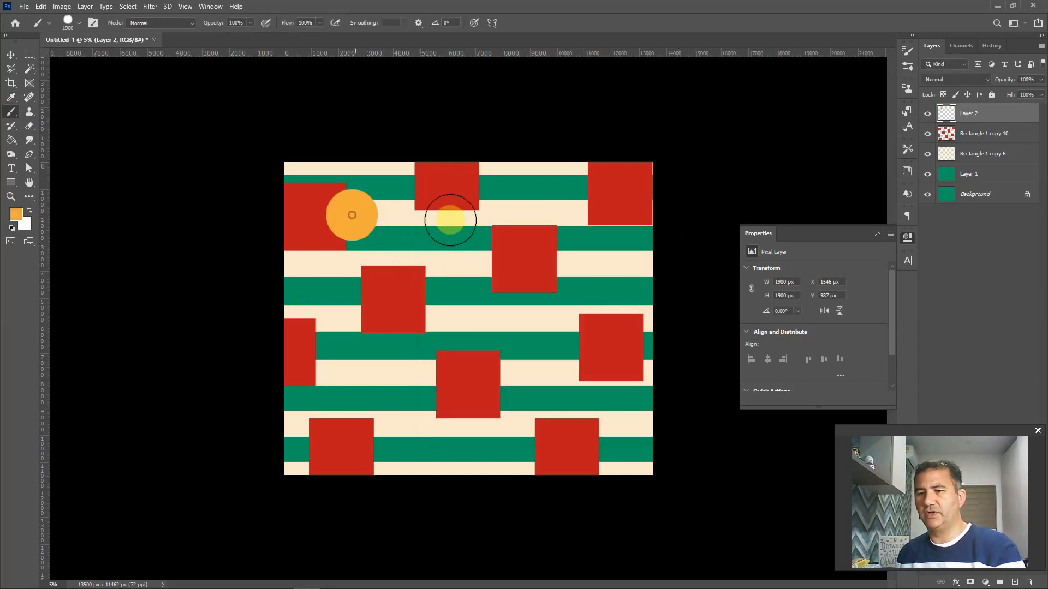
{"action": "left_click", "coordinate": [485, 194]}
{"action": "left_click", "coordinate": [555, 292]}
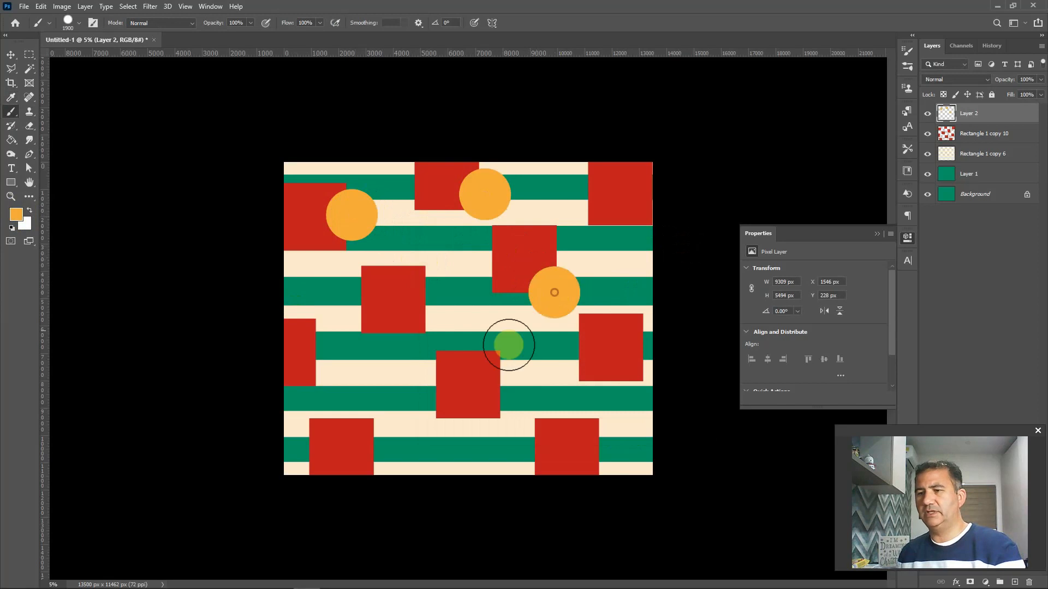
{"action": "left_click", "coordinate": [492, 353]}
{"action": "left_click", "coordinate": [391, 380]}
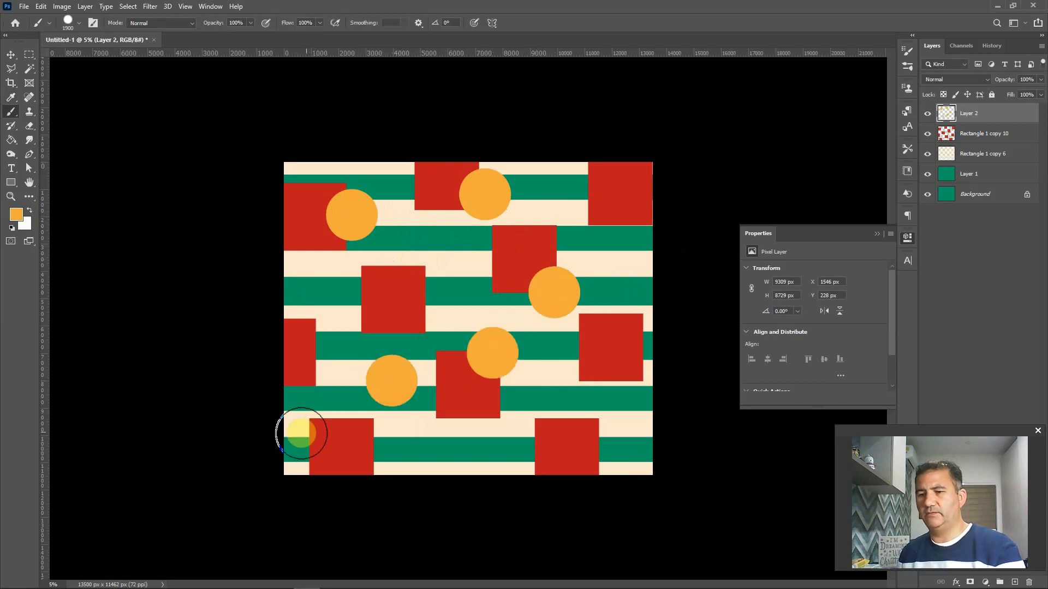
{"action": "left_click", "coordinate": [305, 434]}
{"action": "left_click", "coordinate": [490, 465]}
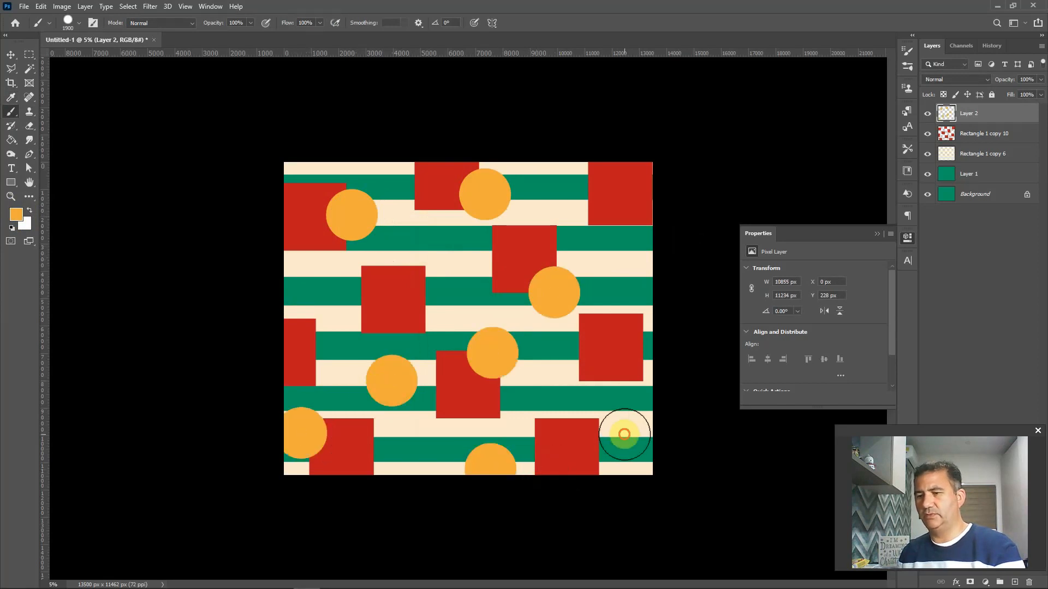
{"action": "left_click", "coordinate": [623, 434]}
{"action": "left_click", "coordinate": [637, 178]}
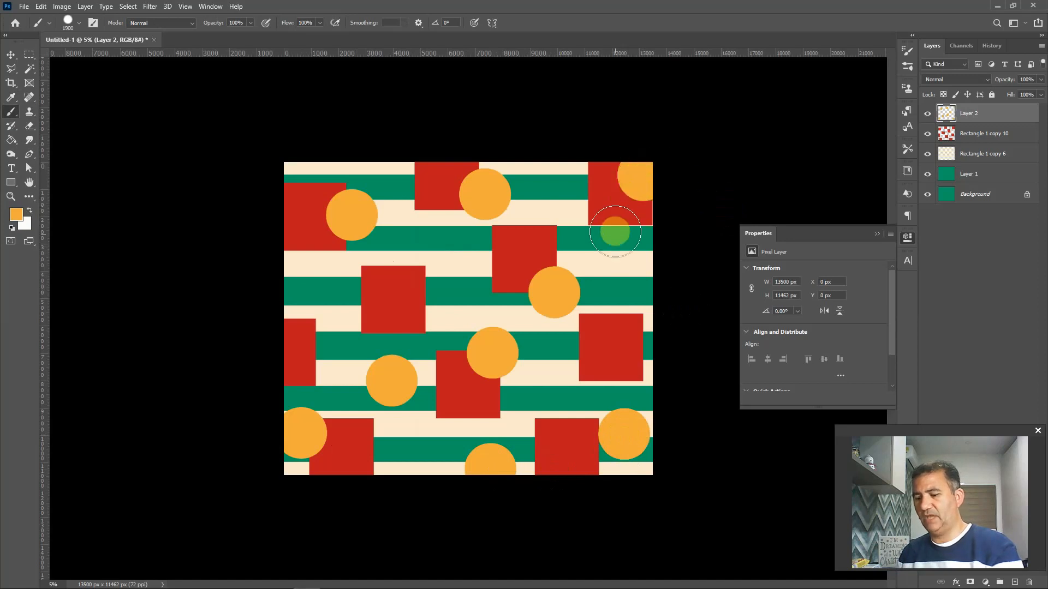
- Reduce the brush to 1300 px and paint three medium orange dots across the upper half of the canvas
{"action": "key", "text": "bracketleft"}
{"action": "key", "text": "bracketleft"}
{"action": "key", "text": "bracketleft"}
{"action": "key", "text": "bracketleft"}
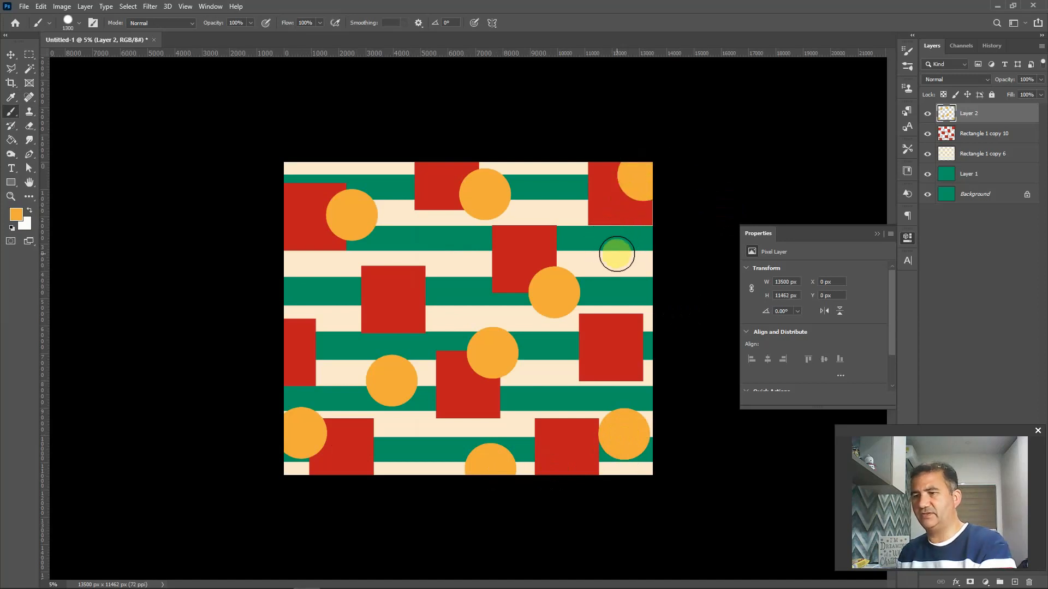
{"action": "left_click", "coordinate": [617, 254]}
{"action": "left_click", "coordinate": [460, 254]}
{"action": "left_click", "coordinate": [315, 281]}
- Reduce the brush further, down to 800 px, and paint six small orange dots in the remaining gaps
{"action": "key", "text": "bracketleft"}
{"action": "key", "text": "bracketleft"}
{"action": "key", "text": "bracketleft"}
{"action": "left_click", "coordinate": [332, 359]}
{"action": "left_click", "coordinate": [426, 452]}
{"action": "left_click", "coordinate": [553, 385]}
{"action": "key", "text": "bracketleft"}
{"action": "left_click", "coordinate": [561, 183]}
{"action": "left_click", "coordinate": [307, 167]}
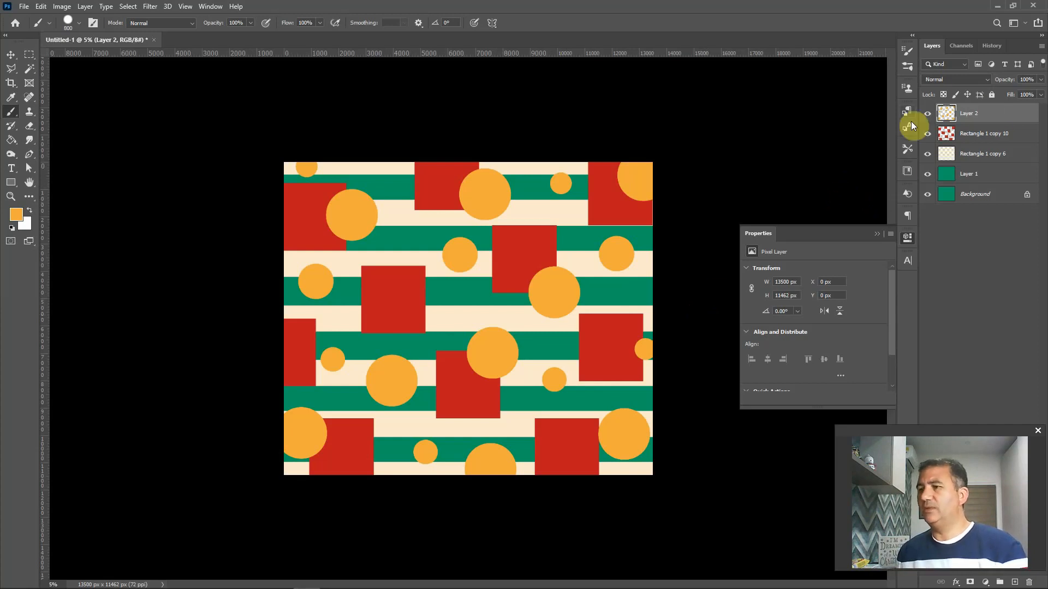
- Merge the dots, rectangles, stripes and green Layer 1 into one layer above the Background, and toggle its visibility to check it
{"action": "left_click", "coordinate": [876, 235]}
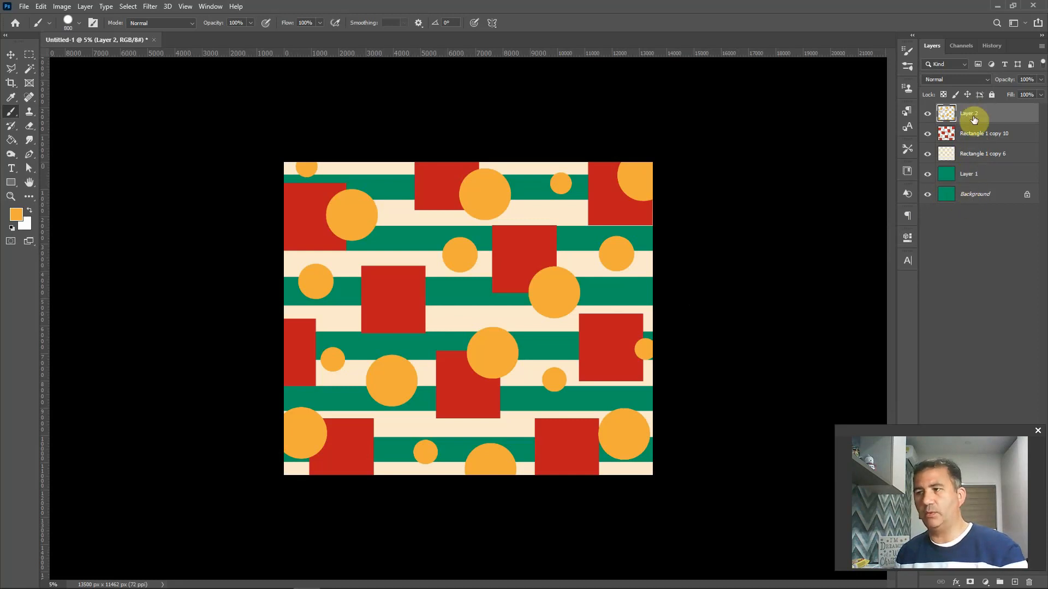
{"action": "left_click", "coordinate": [971, 178], "text": "shift"}
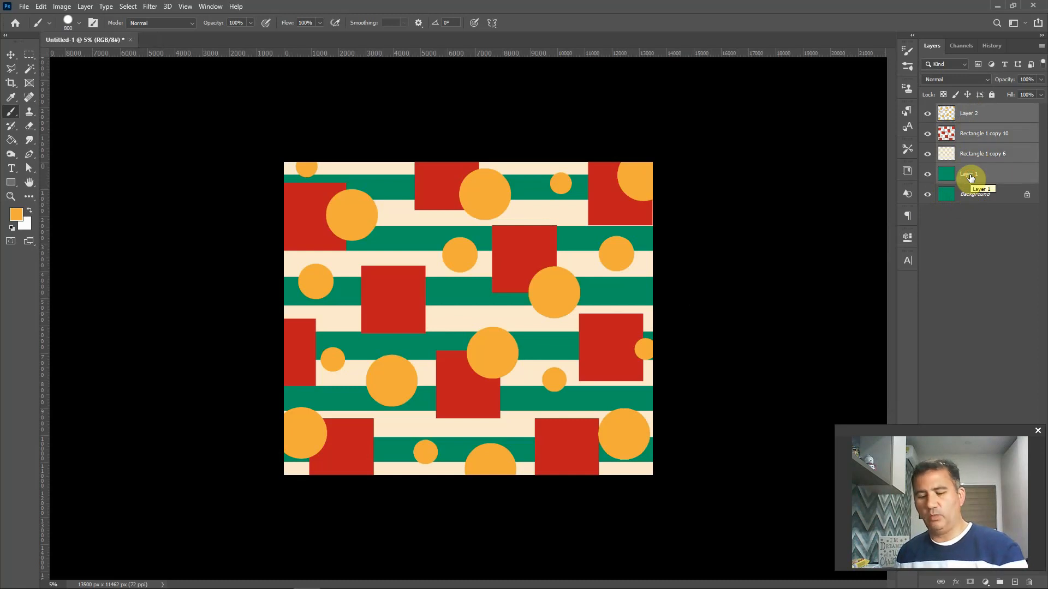
{"action": "left_click", "coordinate": [87, 8]}
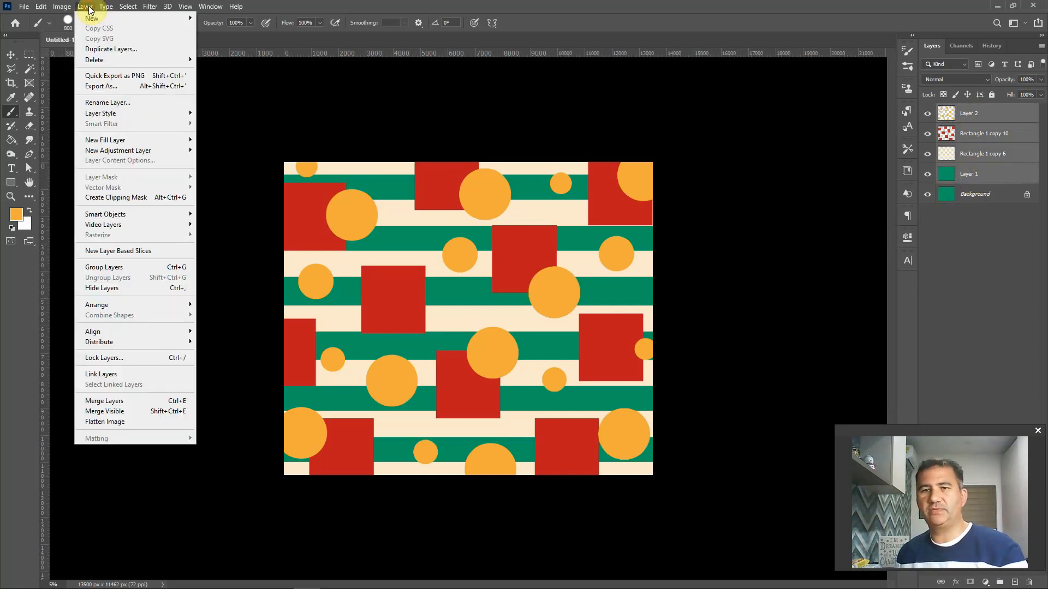
{"action": "left_click", "coordinate": [124, 403]}
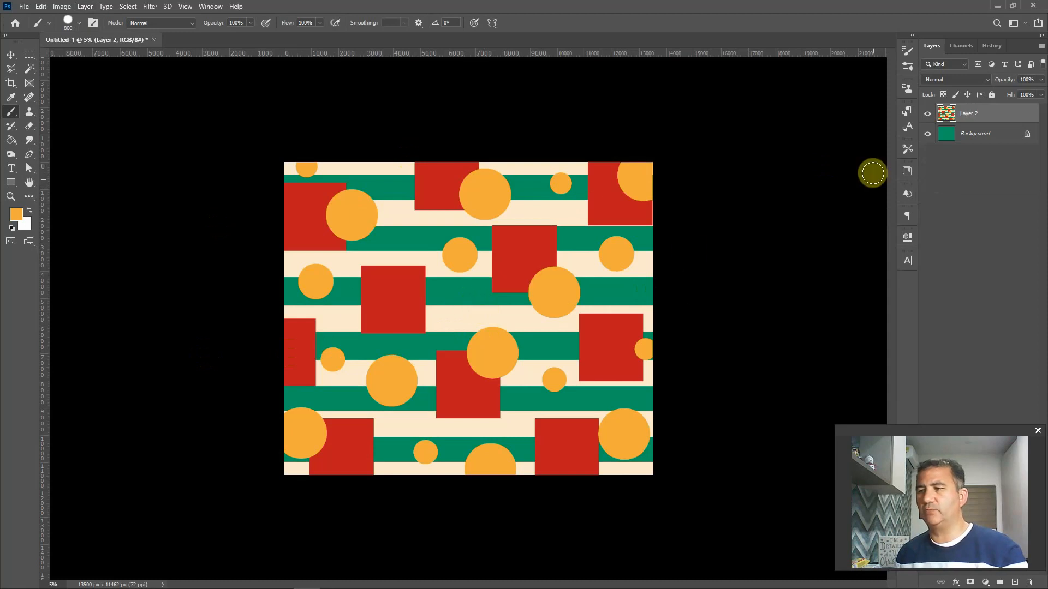
{"action": "left_click", "coordinate": [928, 117]}
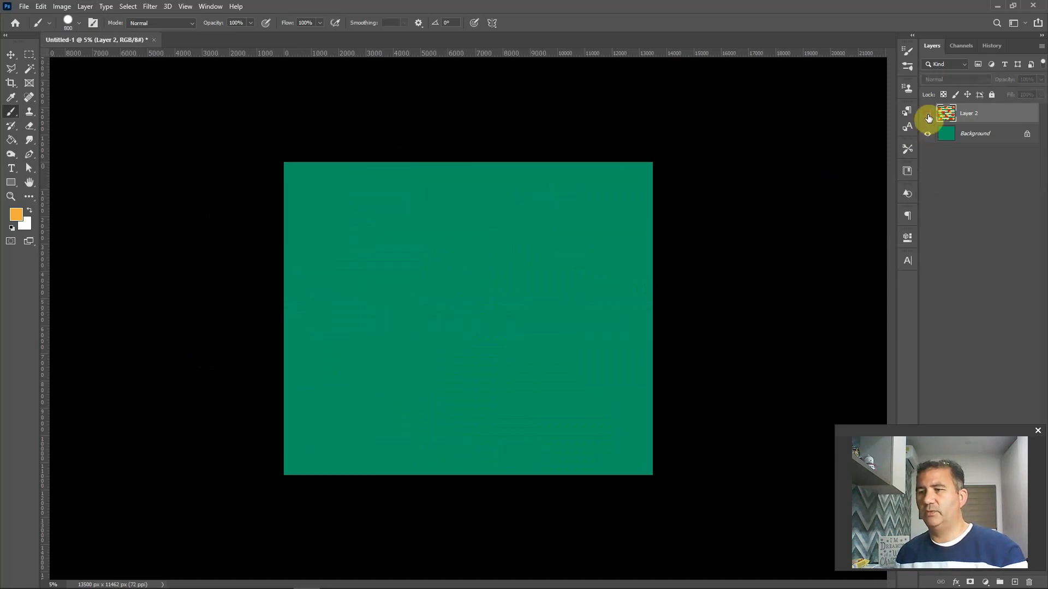
{"action": "left_click", "coordinate": [928, 116]}
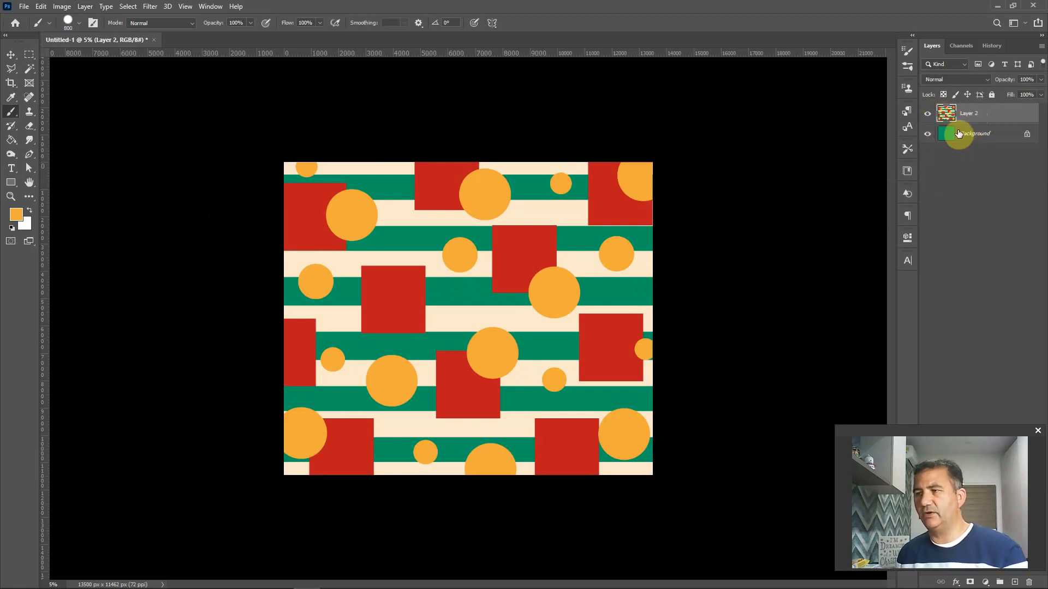
- Try out the Liquify filter on the merged layer with swirling Forward Warp strokes at brush size 1606, and discard the distortion
{"action": "left_click", "coordinate": [150, 7]}
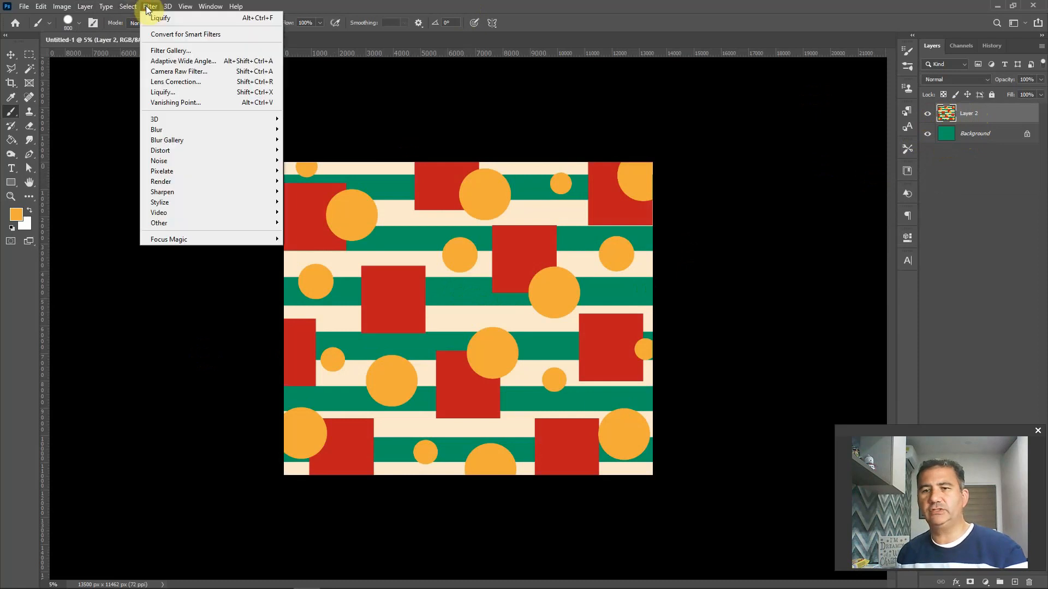
{"action": "left_click", "coordinate": [169, 93]}
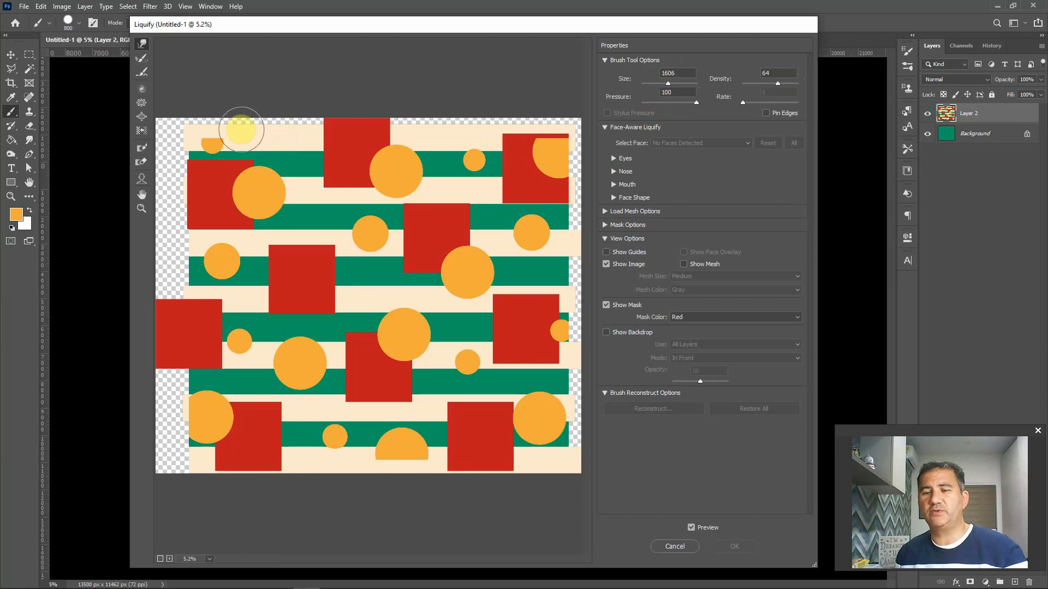
{"action": "mouse_move", "coordinate": [242, 128]}
{"action": "left_mouse_down"}
{"action": "mouse_move", "coordinate": [212, 153]}
{"action": "mouse_move", "coordinate": [221, 168]}
{"action": "mouse_move", "coordinate": [243, 184]}
{"action": "mouse_move", "coordinate": [261, 169]}
{"action": "mouse_move", "coordinate": [227, 178]}
{"action": "mouse_move", "coordinate": [214, 206]}
{"action": "mouse_move", "coordinate": [238, 246]}
{"action": "mouse_move", "coordinate": [267, 251]}
{"action": "mouse_move", "coordinate": [279, 233]}
{"action": "mouse_move", "coordinate": [247, 234]}
{"action": "mouse_move", "coordinate": [219, 264]}
{"action": "mouse_move", "coordinate": [216, 282]}
{"action": "mouse_move", "coordinate": [245, 317]}
{"action": "mouse_move", "coordinate": [259, 309]}
{"action": "mouse_move", "coordinate": [223, 327]}
{"action": "mouse_move", "coordinate": [215, 355]}
{"action": "mouse_move", "coordinate": [248, 383]}
{"action": "mouse_move", "coordinate": [279, 363]}
{"action": "mouse_move", "coordinate": [215, 376]}
{"action": "mouse_move", "coordinate": [214, 403]}
{"action": "mouse_move", "coordinate": [265, 414]}
{"action": "mouse_move", "coordinate": [230, 419]}
{"action": "mouse_move", "coordinate": [213, 448]}
{"action": "mouse_move", "coordinate": [234, 464]}
{"action": "mouse_move", "coordinate": [275, 440]}
{"action": "left_mouse_up"}
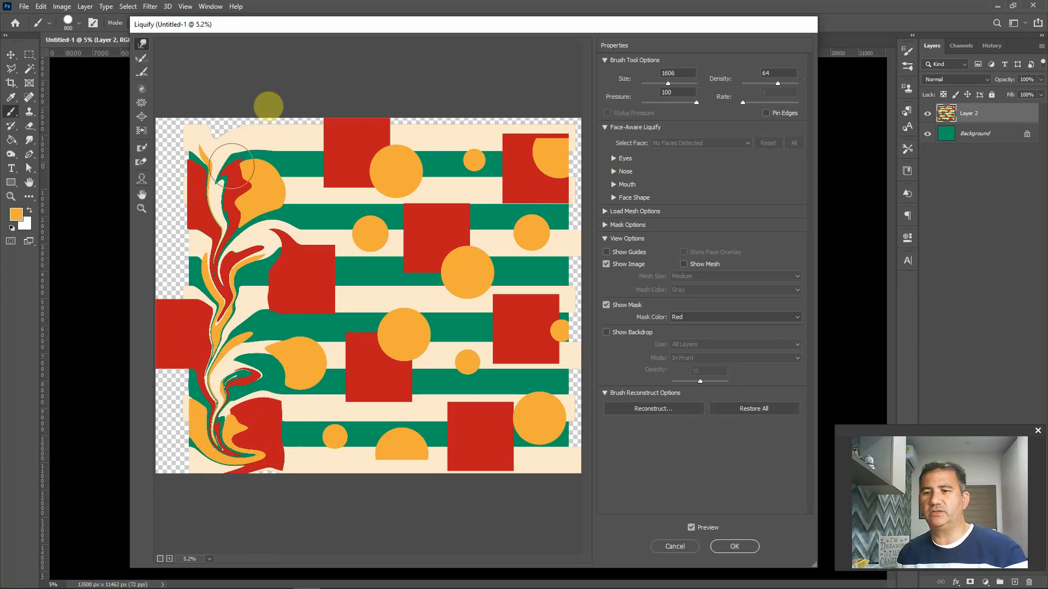
{"action": "mouse_move", "coordinate": [278, 136]}
{"action": "left_mouse_down"}
{"action": "mouse_move", "coordinate": [321, 153]}
{"action": "mouse_move", "coordinate": [310, 193]}
{"action": "mouse_move", "coordinate": [274, 208]}
{"action": "mouse_move", "coordinate": [252, 196]}
{"action": "mouse_move", "coordinate": [259, 171]}
{"action": "mouse_move", "coordinate": [290, 194]}
{"action": "mouse_move", "coordinate": [292, 213]}
{"action": "mouse_move", "coordinate": [272, 241]}
{"action": "mouse_move", "coordinate": [239, 237]}
{"action": "mouse_move", "coordinate": [333, 292]}
{"action": "mouse_move", "coordinate": [352, 259]}
{"action": "mouse_move", "coordinate": [320, 245]}
{"action": "mouse_move", "coordinate": [269, 281]}
{"action": "mouse_move", "coordinate": [275, 323]}
{"action": "mouse_move", "coordinate": [296, 326]}
{"action": "mouse_move", "coordinate": [327, 302]}
{"action": "mouse_move", "coordinate": [323, 263]}
{"action": "mouse_move", "coordinate": [283, 266]}
{"action": "mouse_move", "coordinate": [298, 308]}
{"action": "mouse_move", "coordinate": [321, 310]}
{"action": "mouse_move", "coordinate": [353, 298]}
{"action": "mouse_move", "coordinate": [351, 274]}
{"action": "mouse_move", "coordinate": [303, 320]}
{"action": "mouse_move", "coordinate": [350, 378]}
{"action": "mouse_move", "coordinate": [241, 413]}
{"action": "mouse_move", "coordinate": [306, 430]}
{"action": "mouse_move", "coordinate": [405, 411]}
{"action": "mouse_move", "coordinate": [419, 431]}
{"action": "mouse_move", "coordinate": [279, 471]}
{"action": "mouse_move", "coordinate": [336, 404]}
{"action": "mouse_move", "coordinate": [344, 351]}
{"action": "mouse_move", "coordinate": [465, 239]}
{"action": "mouse_move", "coordinate": [484, 142]}
{"action": "mouse_move", "coordinate": [528, 174]}
{"action": "mouse_move", "coordinate": [526, 189]}
{"action": "mouse_move", "coordinate": [427, 203]}
{"action": "mouse_move", "coordinate": [531, 244]}
{"action": "mouse_move", "coordinate": [509, 263]}
{"action": "mouse_move", "coordinate": [534, 332]}
{"action": "mouse_move", "coordinate": [467, 258]}
{"action": "mouse_move", "coordinate": [524, 268]}
{"action": "mouse_move", "coordinate": [544, 289]}
{"action": "mouse_move", "coordinate": [506, 320]}
{"action": "mouse_move", "coordinate": [464, 331]}
{"action": "mouse_move", "coordinate": [521, 354]}
{"action": "mouse_move", "coordinate": [576, 298]}
{"action": "left_mouse_up"}
{"action": "mouse_move", "coordinate": [529, 113]}
{"action": "left_mouse_down"}
{"action": "mouse_move", "coordinate": [583, 163]}
{"action": "mouse_move", "coordinate": [517, 195]}
{"action": "mouse_move", "coordinate": [486, 180]}
{"action": "mouse_move", "coordinate": [483, 126]}
{"action": "mouse_move", "coordinate": [422, 159]}
{"action": "mouse_move", "coordinate": [467, 208]}
{"action": "left_mouse_up"}
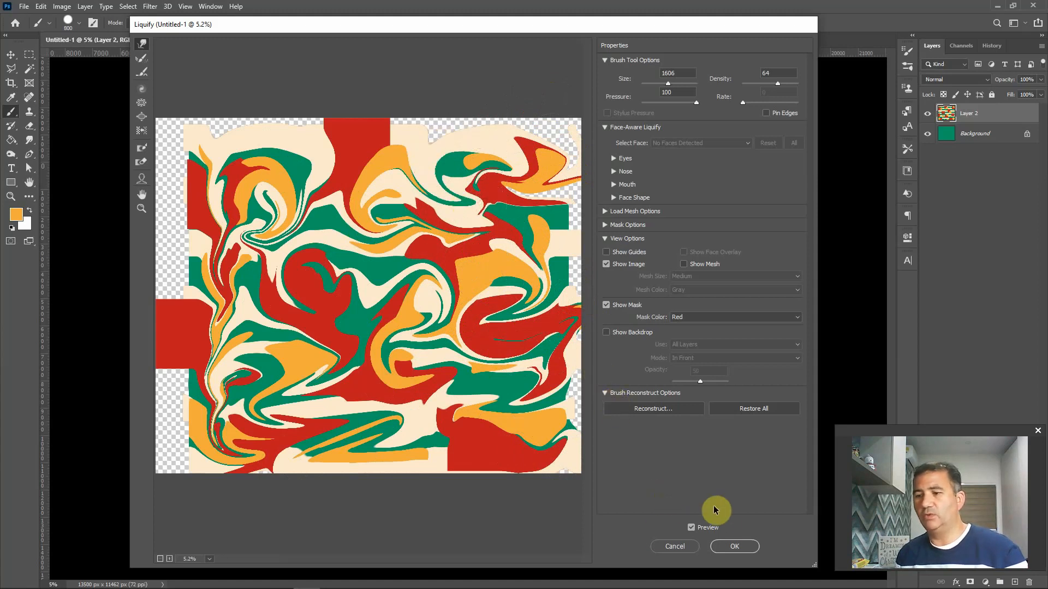
{"action": "left_click", "coordinate": [684, 549]}
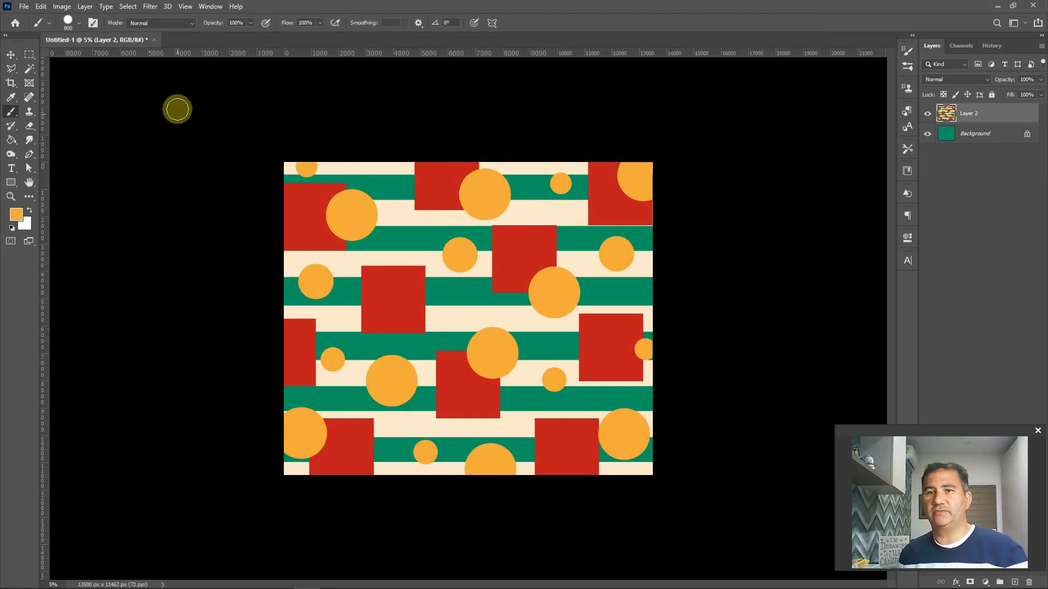
- Liquify the merged layer into a marbled swirl with Forward Warp strokes at brush size 2573, density 64 and pressure 100
{"action": "left_click", "coordinate": [153, 8]}
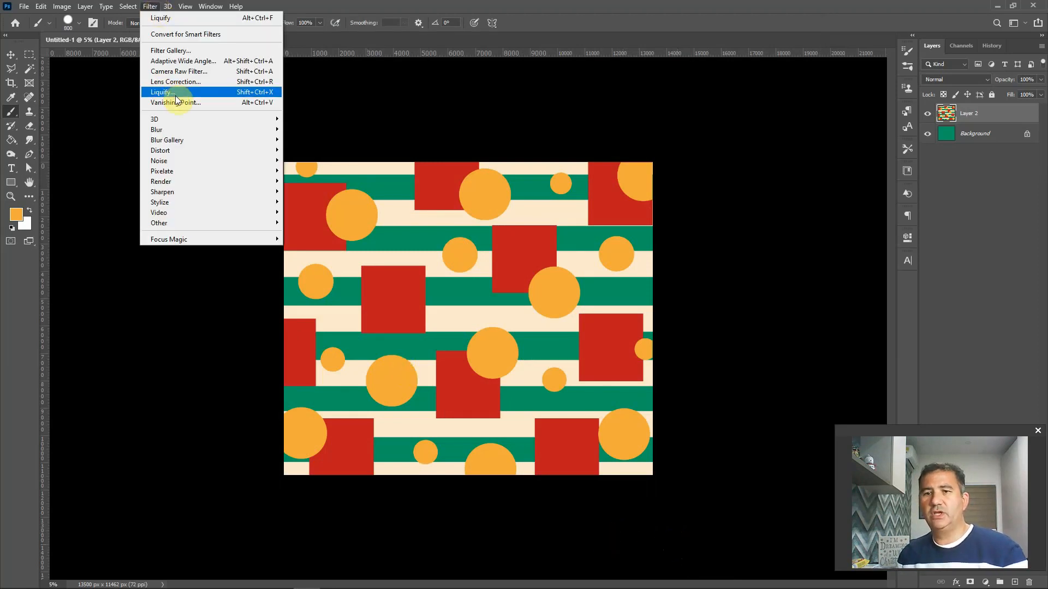
{"action": "left_click", "coordinate": [264, 93]}
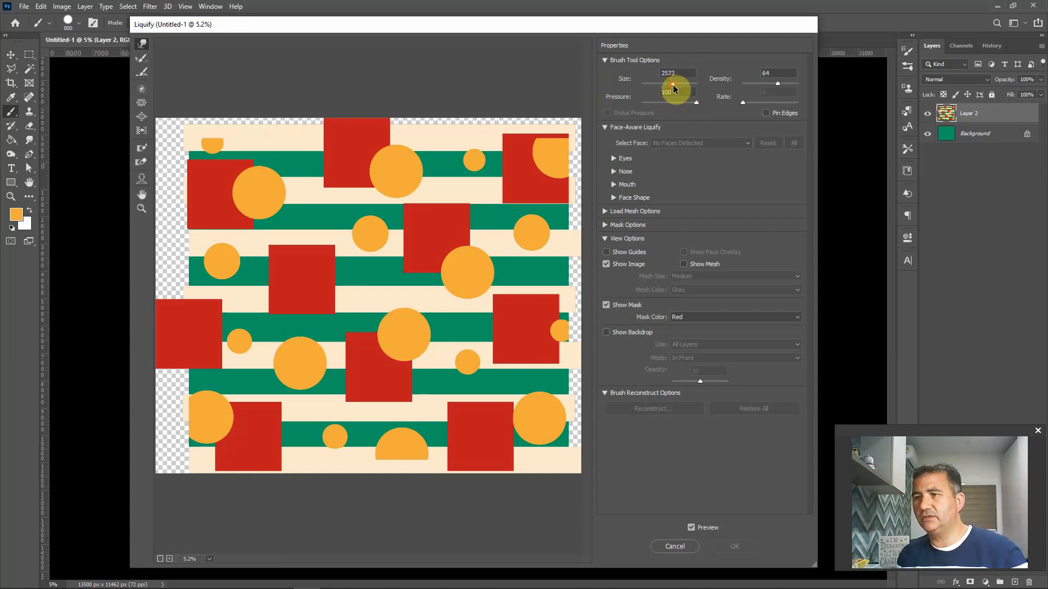
{"action": "mouse_move", "coordinate": [197, 162]}
{"action": "left_mouse_down"}
{"action": "mouse_move", "coordinate": [229, 153]}
{"action": "mouse_move", "coordinate": [284, 204]}
{"action": "mouse_move", "coordinate": [337, 161]}
{"action": "mouse_move", "coordinate": [364, 159]}
{"action": "mouse_move", "coordinate": [399, 228]}
{"action": "mouse_move", "coordinate": [422, 239]}
{"action": "mouse_move", "coordinate": [461, 204]}
{"action": "mouse_move", "coordinate": [446, 136]}
{"action": "mouse_move", "coordinate": [504, 149]}
{"action": "mouse_move", "coordinate": [499, 204]}
{"action": "mouse_move", "coordinate": [484, 224]}
{"action": "mouse_move", "coordinate": [519, 258]}
{"action": "mouse_move", "coordinate": [554, 243]}
{"action": "mouse_move", "coordinate": [574, 167]}
{"action": "mouse_move", "coordinate": [565, 132]}
{"action": "mouse_move", "coordinate": [524, 126]}
{"action": "left_mouse_up"}
{"action": "mouse_move", "coordinate": [325, 242]}
{"action": "left_mouse_down"}
{"action": "mouse_move", "coordinate": [310, 271]}
{"action": "mouse_move", "coordinate": [253, 219]}
{"action": "mouse_move", "coordinate": [198, 227]}
{"action": "left_mouse_up"}
{"action": "mouse_move", "coordinate": [261, 302]}
{"action": "left_mouse_down"}
{"action": "mouse_move", "coordinate": [288, 279]}
{"action": "mouse_move", "coordinate": [329, 290]}
{"action": "mouse_move", "coordinate": [343, 335]}
{"action": "mouse_move", "coordinate": [212, 364]}
{"action": "mouse_move", "coordinate": [241, 395]}
{"action": "mouse_move", "coordinate": [333, 412]}
{"action": "mouse_move", "coordinate": [285, 443]}
{"action": "mouse_move", "coordinate": [175, 455]}
{"action": "left_mouse_up"}
{"action": "mouse_move", "coordinate": [469, 316]}
{"action": "left_mouse_down"}
{"action": "mouse_move", "coordinate": [435, 246]}
{"action": "mouse_move", "coordinate": [346, 232]}
{"action": "mouse_move", "coordinate": [377, 243]}
{"action": "mouse_move", "coordinate": [410, 282]}
{"action": "mouse_move", "coordinate": [310, 311]}
{"action": "mouse_move", "coordinate": [417, 339]}
{"action": "left_mouse_up"}
{"action": "mouse_move", "coordinate": [513, 322]}
{"action": "left_mouse_down"}
{"action": "mouse_move", "coordinate": [496, 338]}
{"action": "mouse_move", "coordinate": [426, 362]}
{"action": "mouse_move", "coordinate": [411, 356]}
{"action": "mouse_move", "coordinate": [400, 384]}
{"action": "mouse_move", "coordinate": [389, 380]}
{"action": "mouse_move", "coordinate": [397, 433]}
{"action": "mouse_move", "coordinate": [446, 439]}
{"action": "mouse_move", "coordinate": [479, 389]}
{"action": "mouse_move", "coordinate": [506, 433]}
{"action": "mouse_move", "coordinate": [533, 438]}
{"action": "mouse_move", "coordinate": [549, 391]}
{"action": "mouse_move", "coordinate": [518, 333]}
{"action": "mouse_move", "coordinate": [490, 338]}
{"action": "mouse_move", "coordinate": [487, 354]}
{"action": "mouse_move", "coordinate": [525, 293]}
{"action": "mouse_move", "coordinate": [554, 292]}
{"action": "mouse_move", "coordinate": [577, 343]}
{"action": "mouse_move", "coordinate": [508, 407]}
{"action": "mouse_move", "coordinate": [434, 421]}
{"action": "mouse_move", "coordinate": [427, 405]}
{"action": "mouse_move", "coordinate": [369, 372]}
{"action": "mouse_move", "coordinate": [370, 397]}
{"action": "mouse_move", "coordinate": [400, 376]}
{"action": "mouse_move", "coordinate": [396, 352]}
{"action": "mouse_move", "coordinate": [355, 316]}
{"action": "mouse_move", "coordinate": [296, 372]}
{"action": "mouse_move", "coordinate": [387, 419]}
{"action": "mouse_move", "coordinate": [412, 326]}
{"action": "mouse_move", "coordinate": [367, 309]}
{"action": "mouse_move", "coordinate": [370, 369]}
{"action": "mouse_move", "coordinate": [420, 356]}
{"action": "mouse_move", "coordinate": [394, 291]}
{"action": "mouse_move", "coordinate": [399, 238]}
{"action": "mouse_move", "coordinate": [378, 180]}
{"action": "mouse_move", "coordinate": [334, 195]}
{"action": "mouse_move", "coordinate": [331, 229]}
{"action": "mouse_move", "coordinate": [406, 229]}
{"action": "mouse_move", "coordinate": [415, 198]}
{"action": "mouse_move", "coordinate": [306, 189]}
{"action": "mouse_move", "coordinate": [325, 173]}
{"action": "mouse_move", "coordinate": [314, 153]}
{"action": "mouse_move", "coordinate": [240, 138]}
{"action": "mouse_move", "coordinate": [219, 149]}
{"action": "mouse_move", "coordinate": [216, 204]}
{"action": "mouse_move", "coordinate": [283, 215]}
{"action": "mouse_move", "coordinate": [254, 255]}
{"action": "mouse_move", "coordinate": [145, 250]}
{"action": "mouse_move", "coordinate": [177, 292]}
{"action": "mouse_move", "coordinate": [212, 293]}
{"action": "mouse_move", "coordinate": [281, 258]}
{"action": "mouse_move", "coordinate": [198, 336]}
{"action": "mouse_move", "coordinate": [245, 295]}
{"action": "mouse_move", "coordinate": [204, 312]}
{"action": "mouse_move", "coordinate": [191, 363]}
{"action": "mouse_move", "coordinate": [241, 366]}
{"action": "mouse_move", "coordinate": [256, 432]}
{"action": "mouse_move", "coordinate": [155, 431]}
{"action": "mouse_move", "coordinate": [155, 372]}
{"action": "mouse_move", "coordinate": [223, 343]}
{"action": "mouse_move", "coordinate": [246, 412]}
{"action": "mouse_move", "coordinate": [275, 385]}
{"action": "mouse_move", "coordinate": [281, 328]}
{"action": "mouse_move", "coordinate": [442, 371]}
{"action": "mouse_move", "coordinate": [453, 321]}
{"action": "mouse_move", "coordinate": [546, 327]}
{"action": "mouse_move", "coordinate": [491, 393]}
{"action": "mouse_move", "coordinate": [480, 431]}
{"action": "mouse_move", "coordinate": [558, 387]}
{"action": "mouse_move", "coordinate": [545, 426]}
{"action": "mouse_move", "coordinate": [491, 436]}
{"action": "mouse_move", "coordinate": [440, 483]}
{"action": "mouse_move", "coordinate": [513, 464]}
{"action": "left_mouse_up"}
{"action": "mouse_move", "coordinate": [491, 163]}
{"action": "left_mouse_down"}
{"action": "mouse_move", "coordinate": [462, 219]}
{"action": "mouse_move", "coordinate": [414, 109]}
{"action": "mouse_move", "coordinate": [387, 124]}
{"action": "mouse_move", "coordinate": [452, 156]}
{"action": "mouse_move", "coordinate": [502, 118]}
{"action": "mouse_move", "coordinate": [514, 180]}
{"action": "mouse_move", "coordinate": [551, 187]}
{"action": "mouse_move", "coordinate": [575, 225]}
{"action": "mouse_move", "coordinate": [577, 283]}
{"action": "mouse_move", "coordinate": [502, 235]}
{"action": "mouse_move", "coordinate": [507, 180]}
{"action": "mouse_move", "coordinate": [535, 172]}
{"action": "mouse_move", "coordinate": [578, 205]}
{"action": "mouse_move", "coordinate": [439, 212]}
{"action": "mouse_move", "coordinate": [382, 143]}
{"action": "mouse_move", "coordinate": [333, 119]}
{"action": "mouse_move", "coordinate": [298, 153]}
{"action": "mouse_move", "coordinate": [372, 212]}
{"action": "mouse_move", "coordinate": [398, 137]}
{"action": "mouse_move", "coordinate": [375, 119]}
{"action": "mouse_move", "coordinate": [302, 131]}
{"action": "mouse_move", "coordinate": [298, 142]}
{"action": "mouse_move", "coordinate": [310, 149]}
{"action": "mouse_move", "coordinate": [297, 210]}
{"action": "mouse_move", "coordinate": [306, 216]}
{"action": "mouse_move", "coordinate": [276, 185]}
{"action": "mouse_move", "coordinate": [280, 153]}
{"action": "mouse_move", "coordinate": [324, 122]}
{"action": "mouse_move", "coordinate": [267, 92]}
{"action": "mouse_move", "coordinate": [191, 85]}
{"action": "mouse_move", "coordinate": [156, 148]}
{"action": "mouse_move", "coordinate": [196, 202]}
{"action": "mouse_move", "coordinate": [179, 196]}
{"action": "mouse_move", "coordinate": [167, 228]}
{"action": "mouse_move", "coordinate": [234, 305]}
{"action": "mouse_move", "coordinate": [194, 340]}
{"action": "mouse_move", "coordinate": [288, 285]}
{"action": "mouse_move", "coordinate": [178, 164]}
{"action": "mouse_move", "coordinate": [468, 316]}
{"action": "mouse_move", "coordinate": [554, 392]}
{"action": "left_mouse_up"}
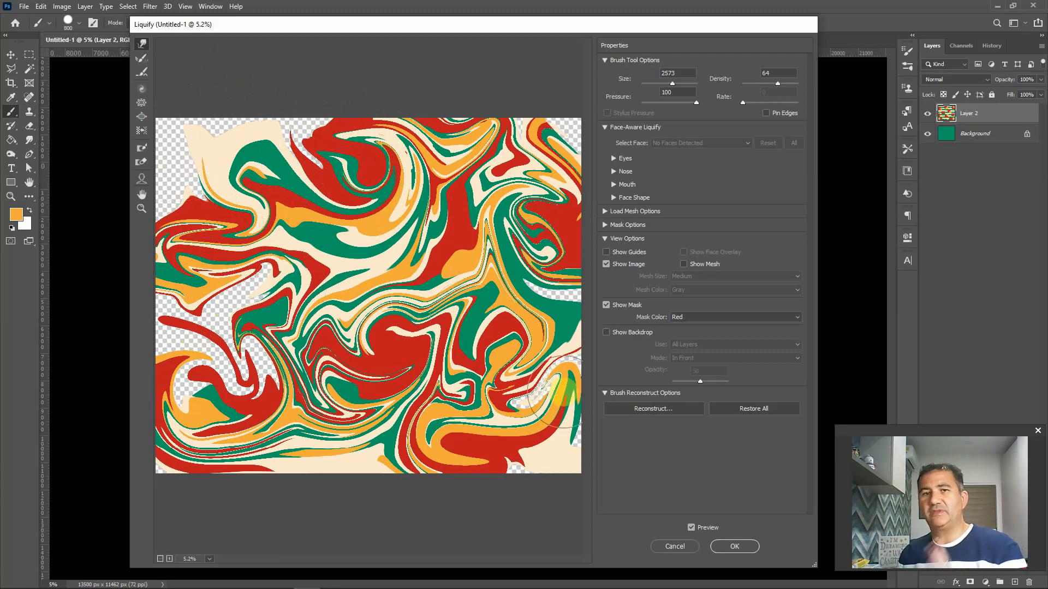
{"action": "left_click", "coordinate": [737, 547]}
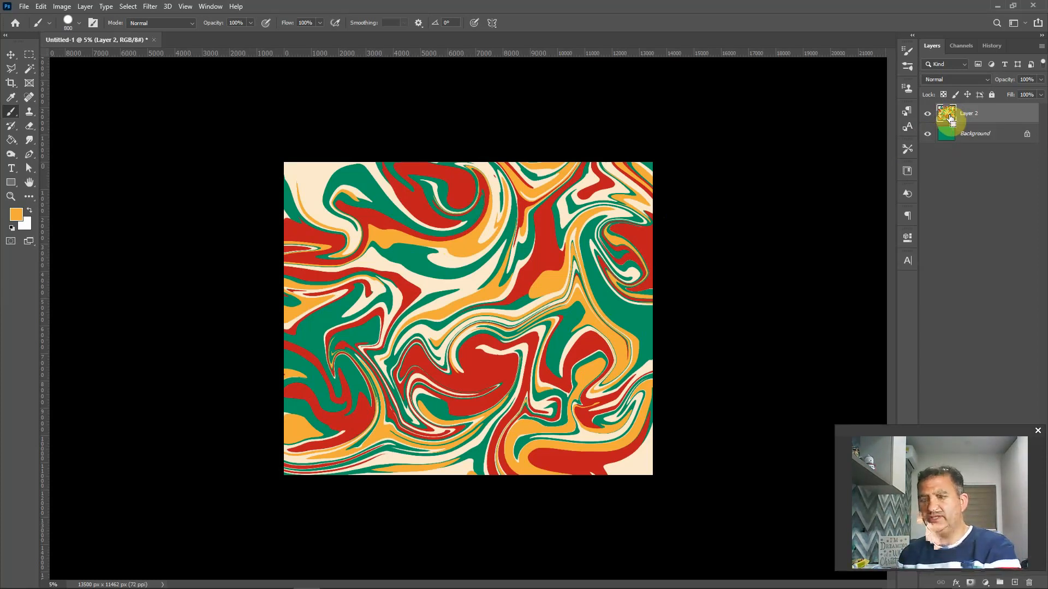
- Enlarge the marbled layer with Free Transform to about 129% width and 117% height, extending it well past the canvas on all sides
{"action": "key", "text": "ctrl+t"}
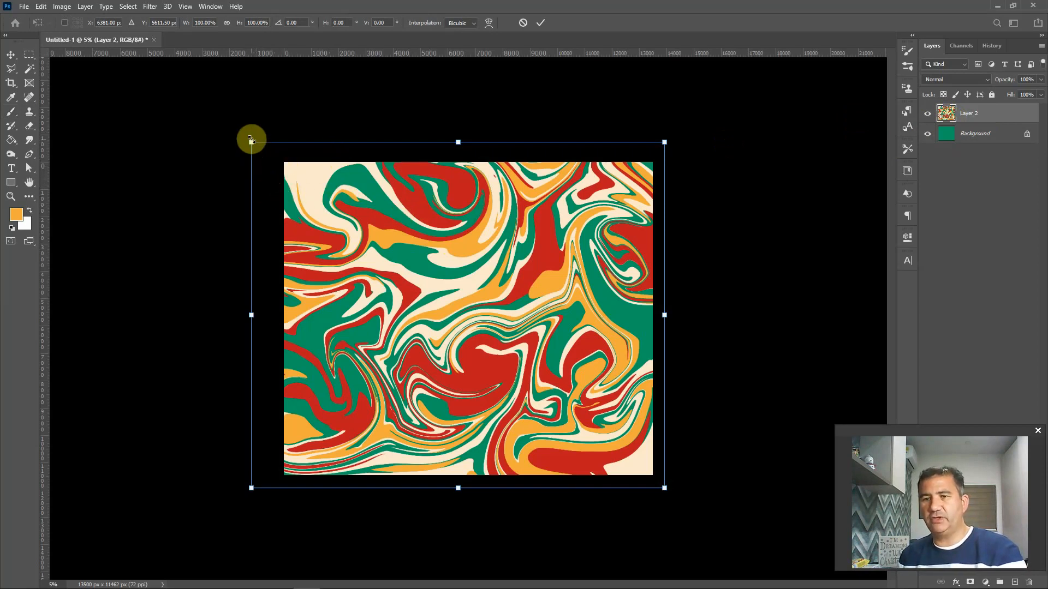
{"action": "left_click_drag", "start_coordinate": [250, 143], "coordinate": [221, 109]}
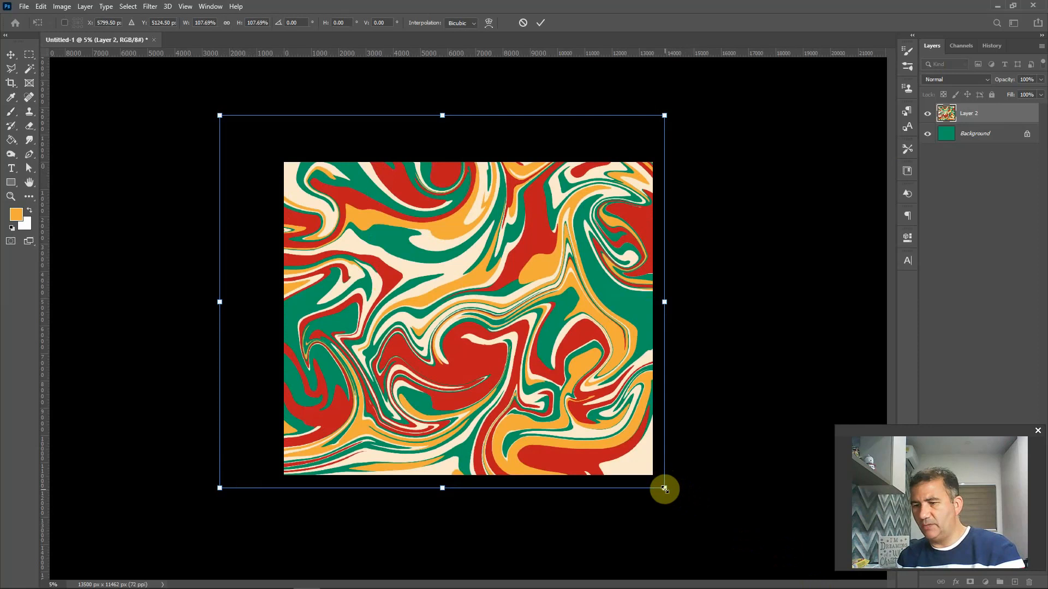
{"action": "left_click_drag", "start_coordinate": [669, 491], "coordinate": [685, 506]}
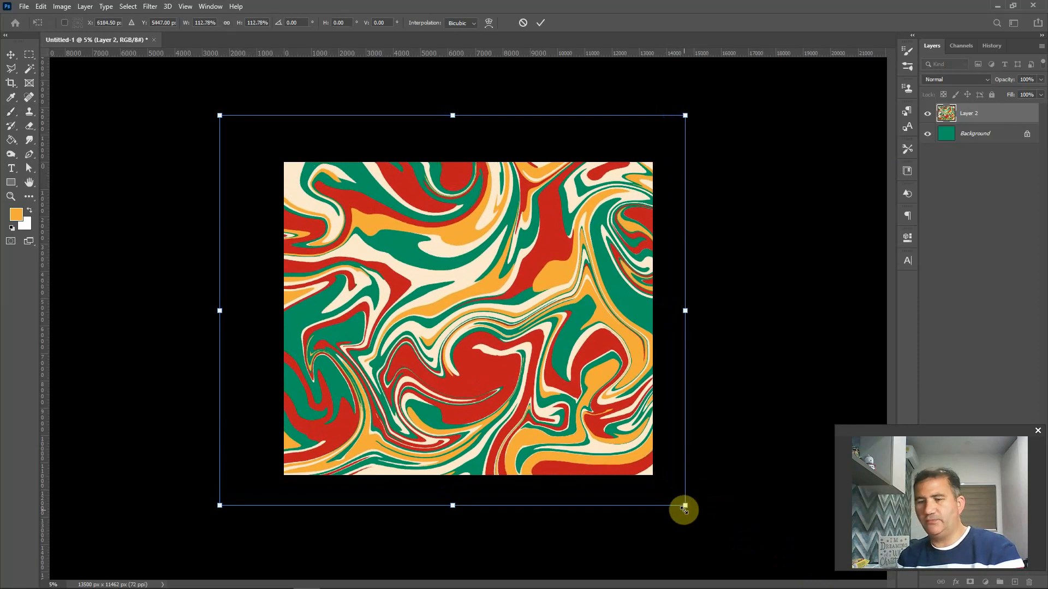
{"action": "left_click_drag", "start_coordinate": [685, 115], "coordinate": [701, 100]}
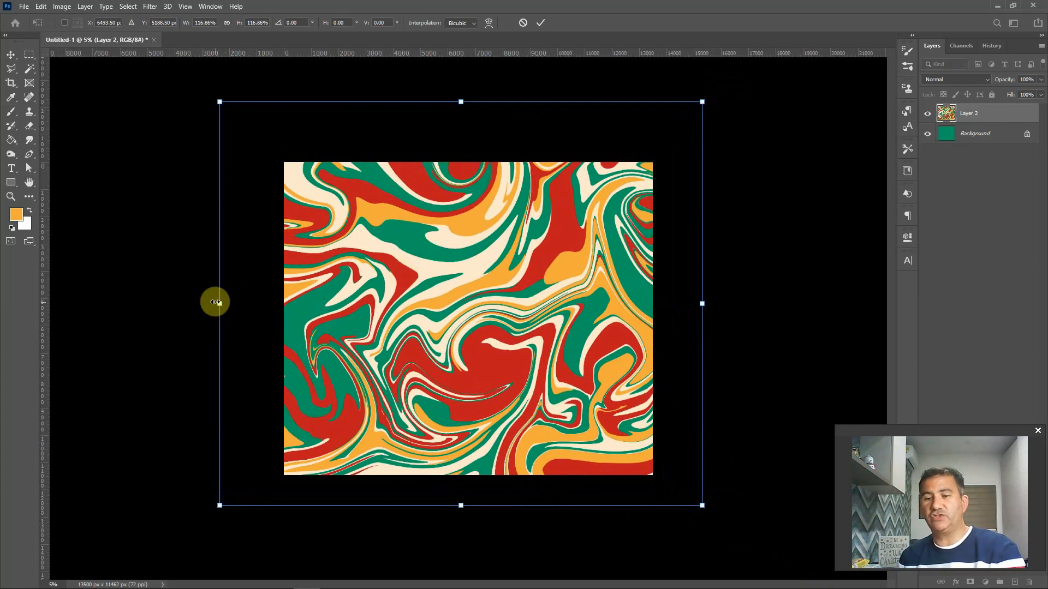
{"action": "left_click_drag", "start_coordinate": [219, 303], "coordinate": [192, 304]}
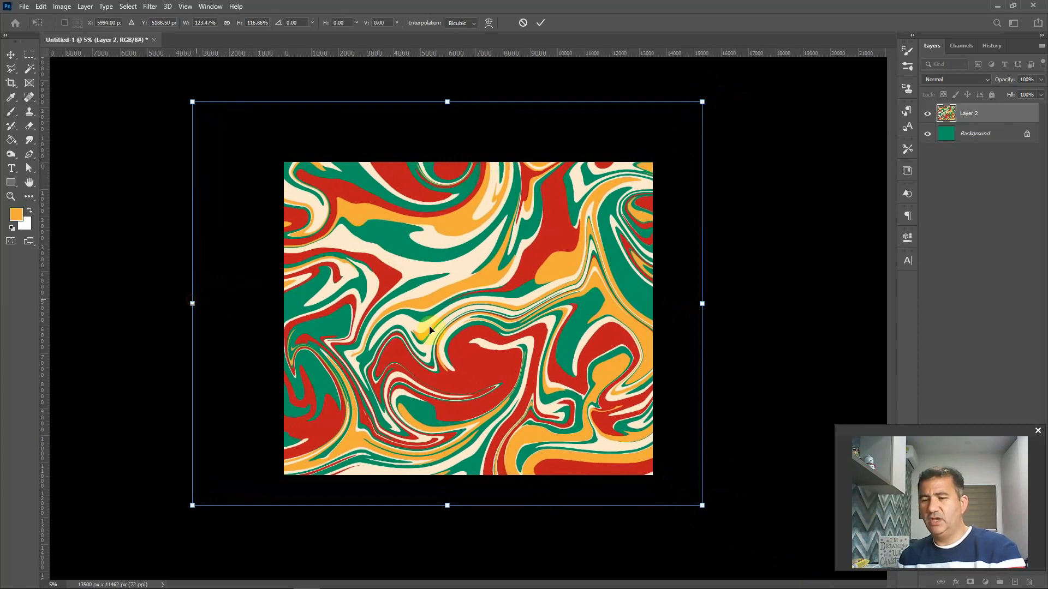
{"action": "left_click_drag", "start_coordinate": [703, 304], "coordinate": [725, 304]}
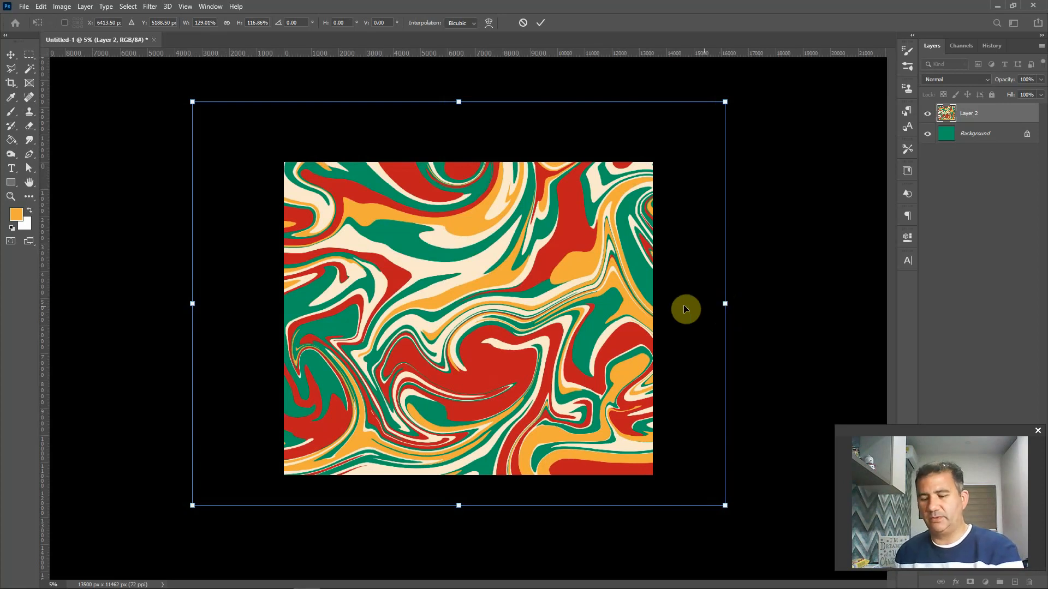
{"action": "key", "text": "Return"}
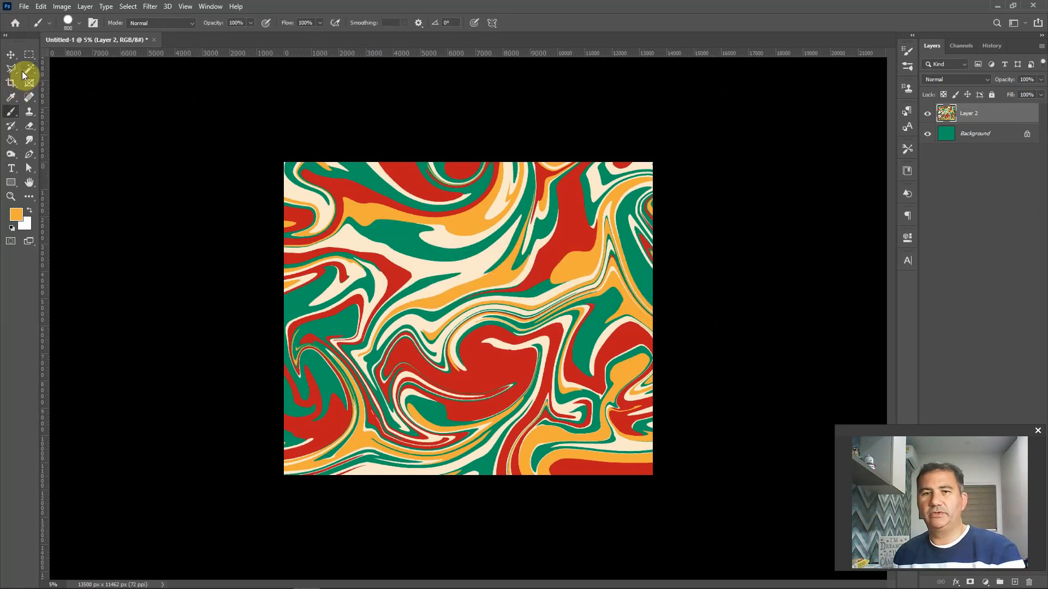
- Save the design as a PNG named Christmas Liquified Design, using the large file size (fastest saving) option
{"action": "left_click", "coordinate": [24, 6]}
{"action": "left_click", "coordinate": [78, 143]}
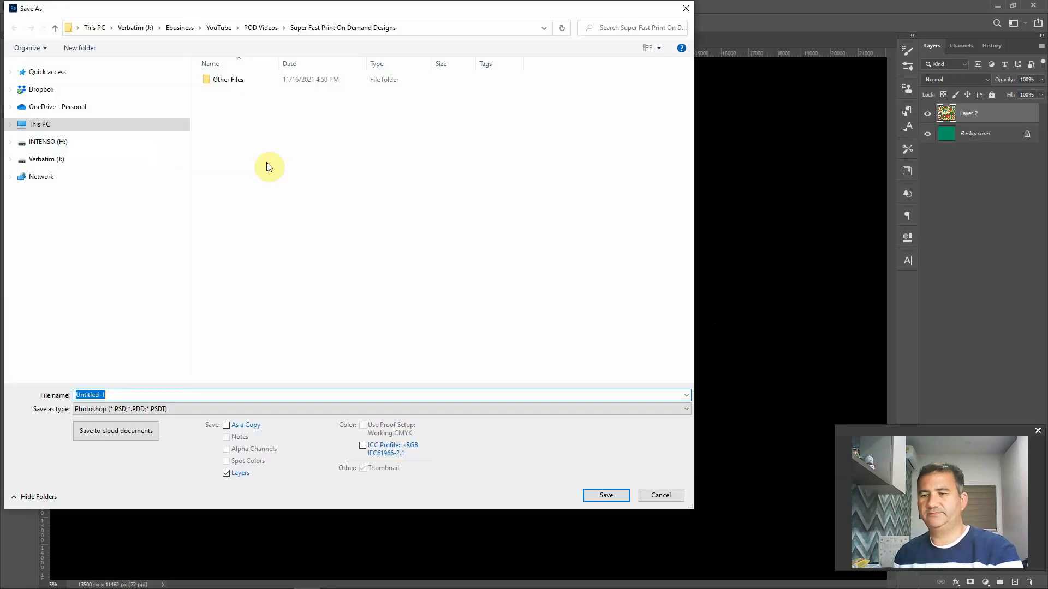
{"action": "type", "text": "Christmas Liquified Design"}
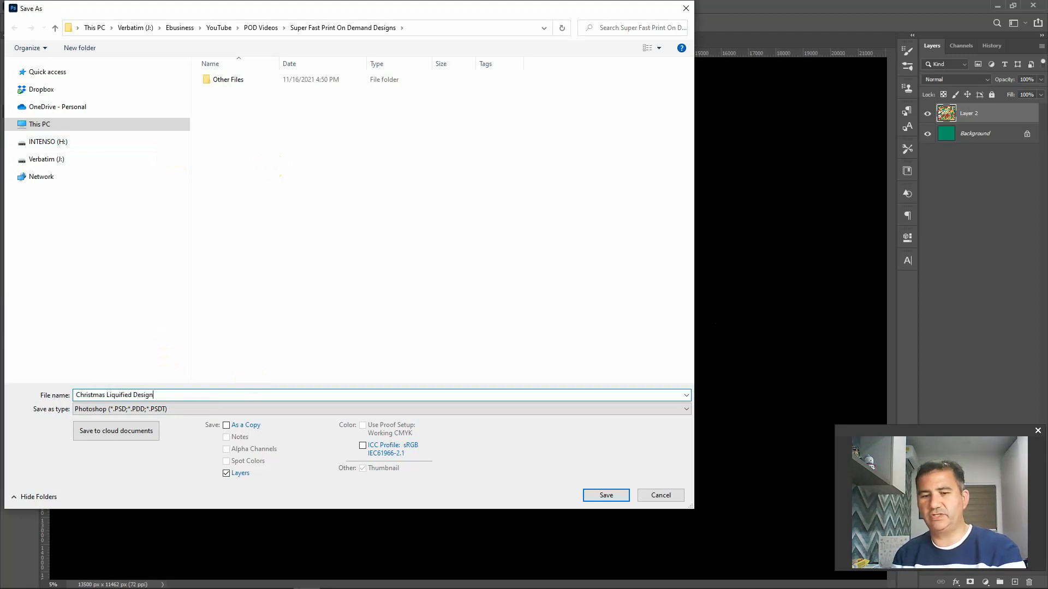
{"action": "key", "text": "Tab"}
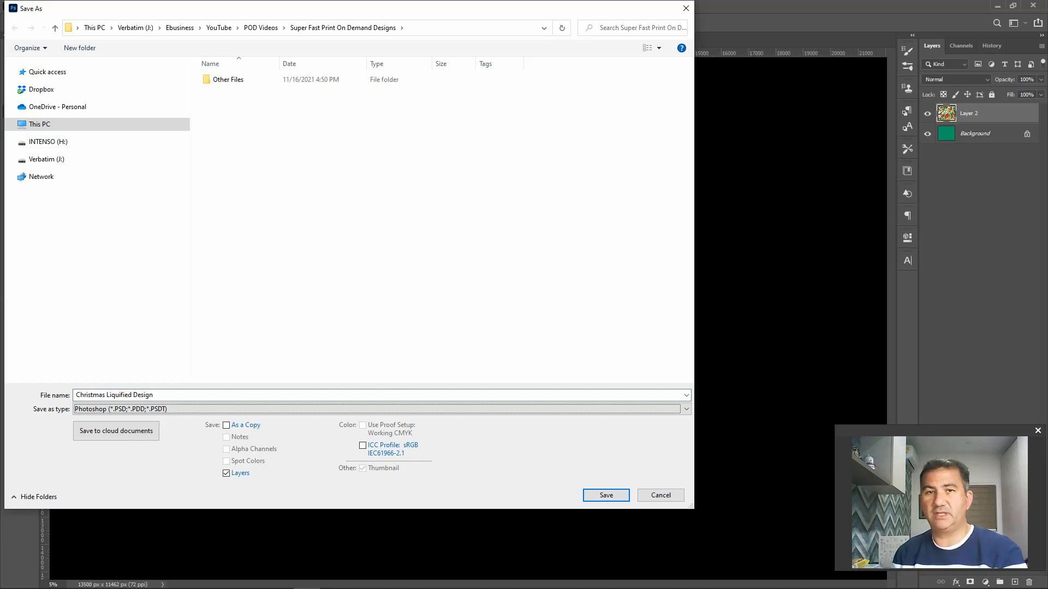
{"action": "key", "text": "p"}
{"action": "key", "text": "p"}
{"action": "key", "text": "p"}
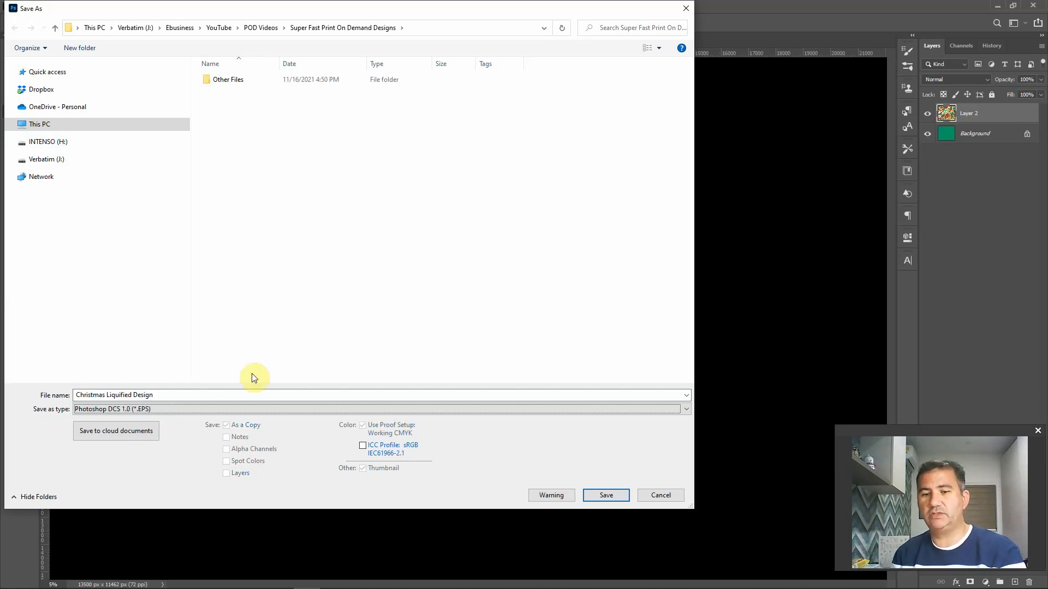
{"action": "key", "text": "p"}
{"action": "key", "text": "p"}
{"action": "key", "text": "p"}
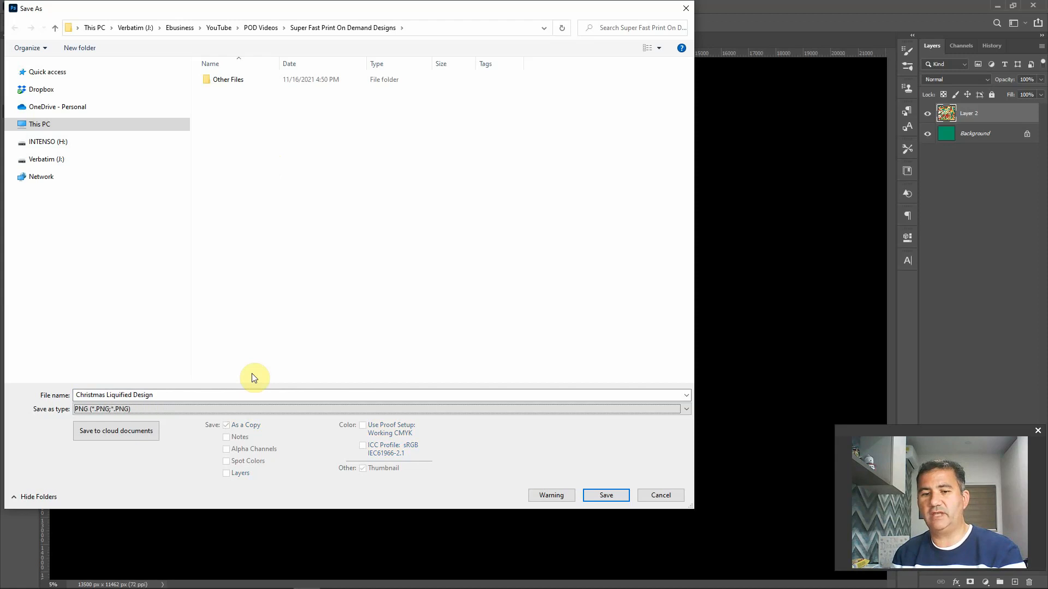
{"action": "left_click", "coordinate": [597, 494]}
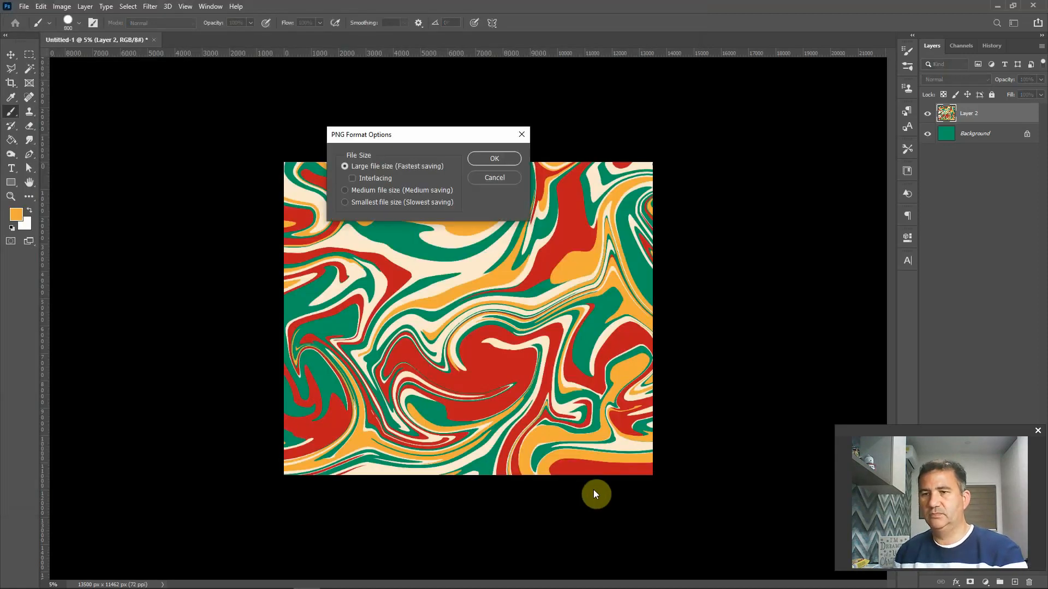
{"action": "left_click", "coordinate": [491, 158]}
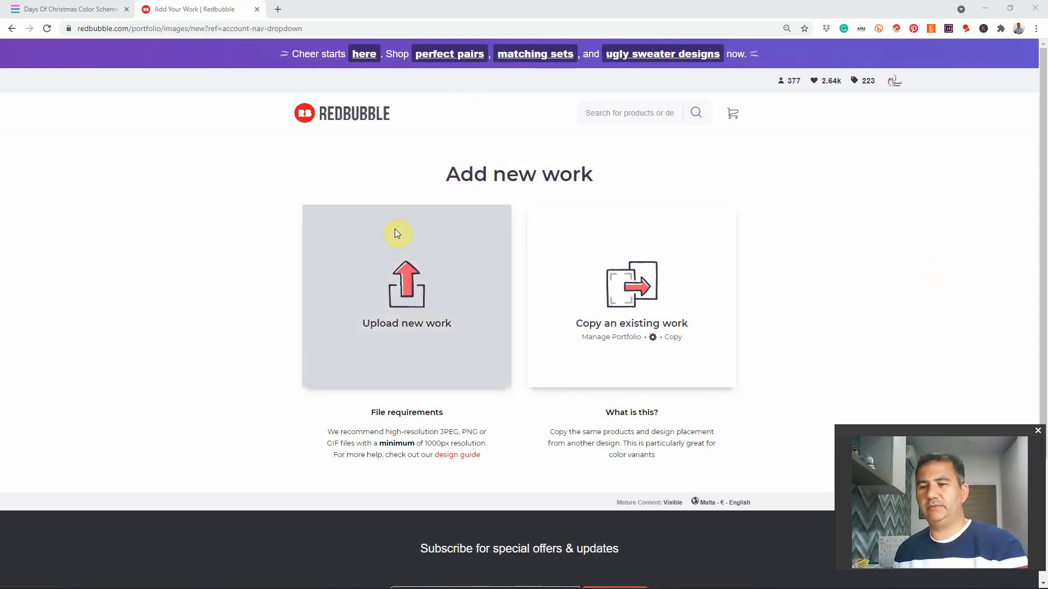
- Switch to Redbubble's Add new work page in the browser and upload the Christmas Liquified Design image as a new work
{"action": "left_click", "coordinate": [398, 296]}
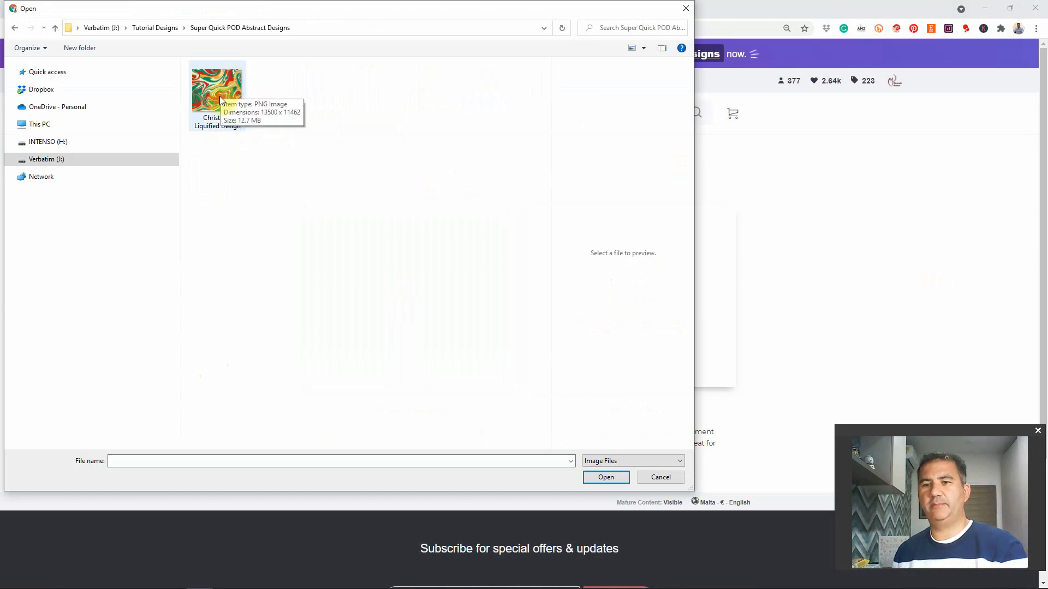
{"action": "left_click", "coordinate": [214, 91]}
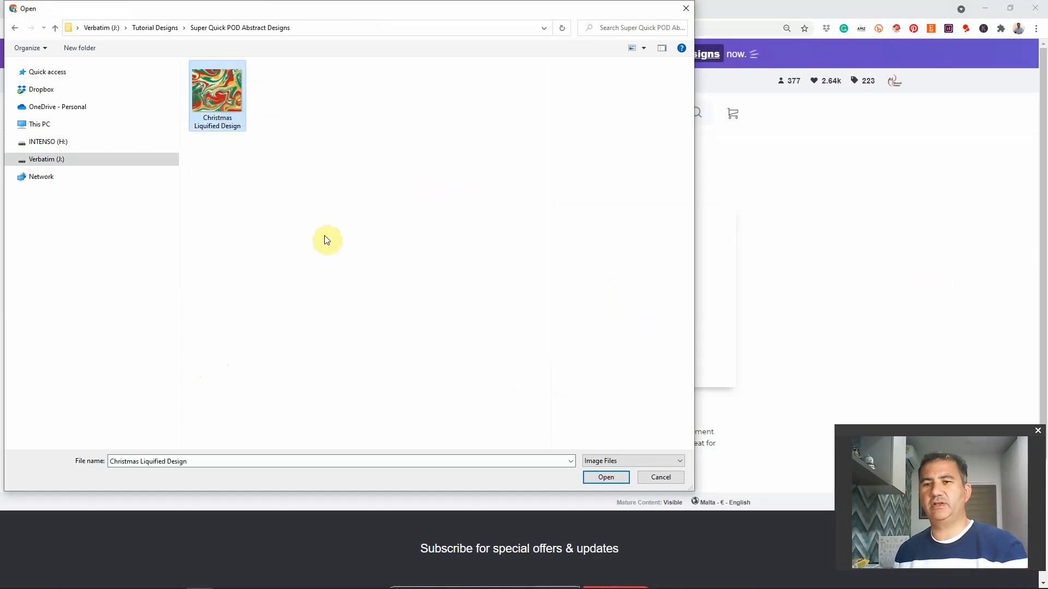
{"action": "left_click", "coordinate": [606, 477]}
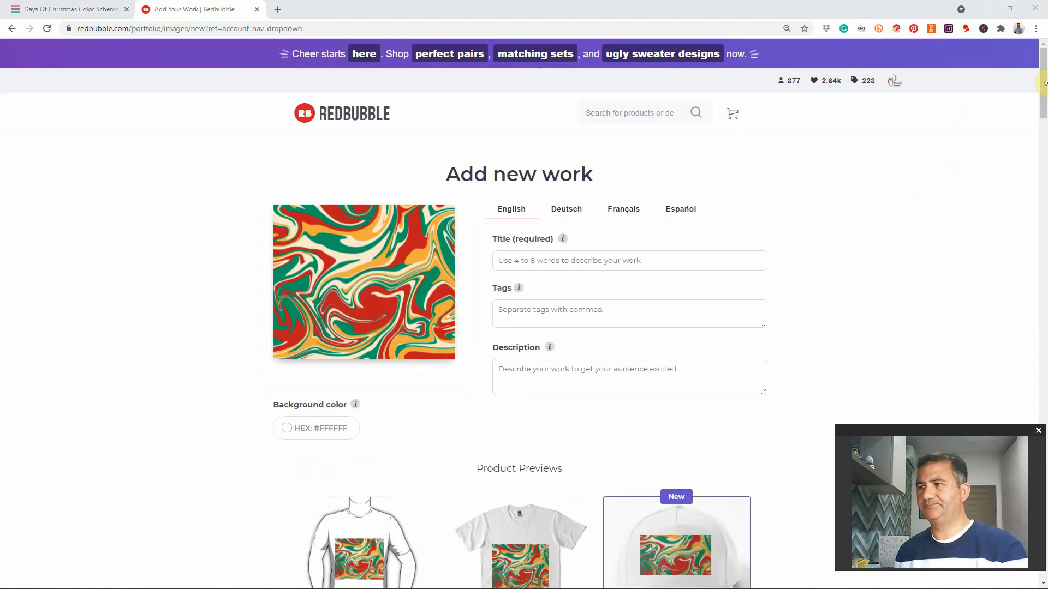
- Disable the Standard Print Clothing, Large Print Clothing and Caps products for this design
{"action": "left_click_drag", "start_coordinate": [1043, 83], "coordinate": [1043, 123]}
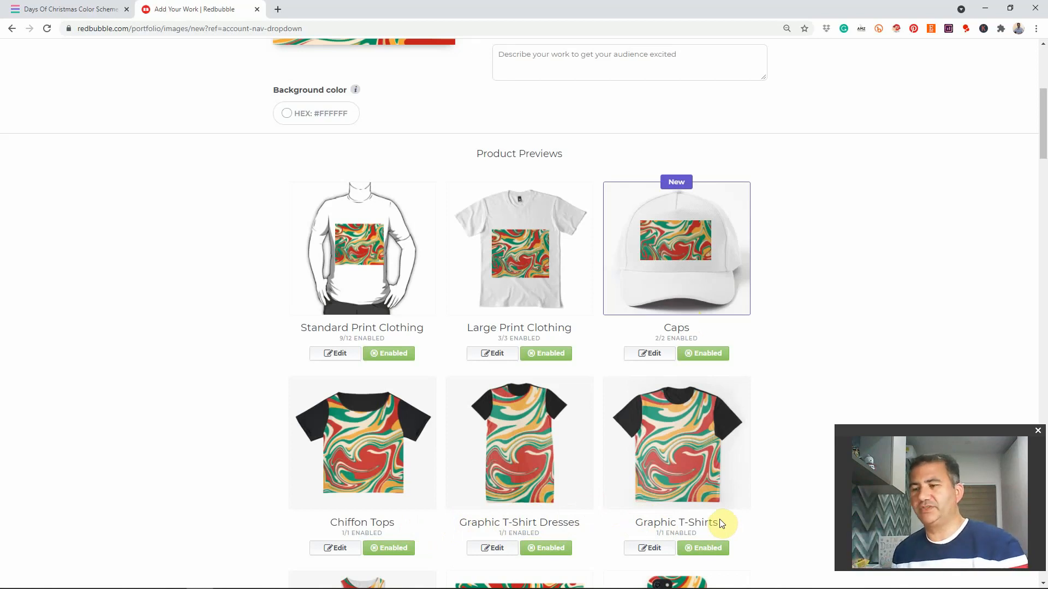
{"action": "left_click", "coordinate": [382, 356]}
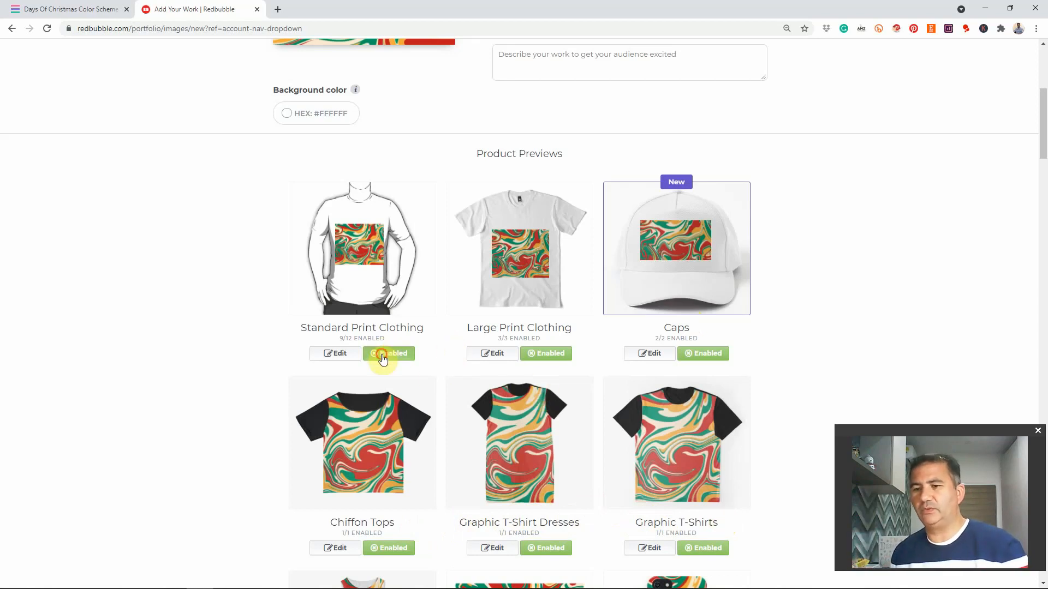
{"action": "left_click", "coordinate": [546, 356]}
{"action": "left_click", "coordinate": [712, 357]}
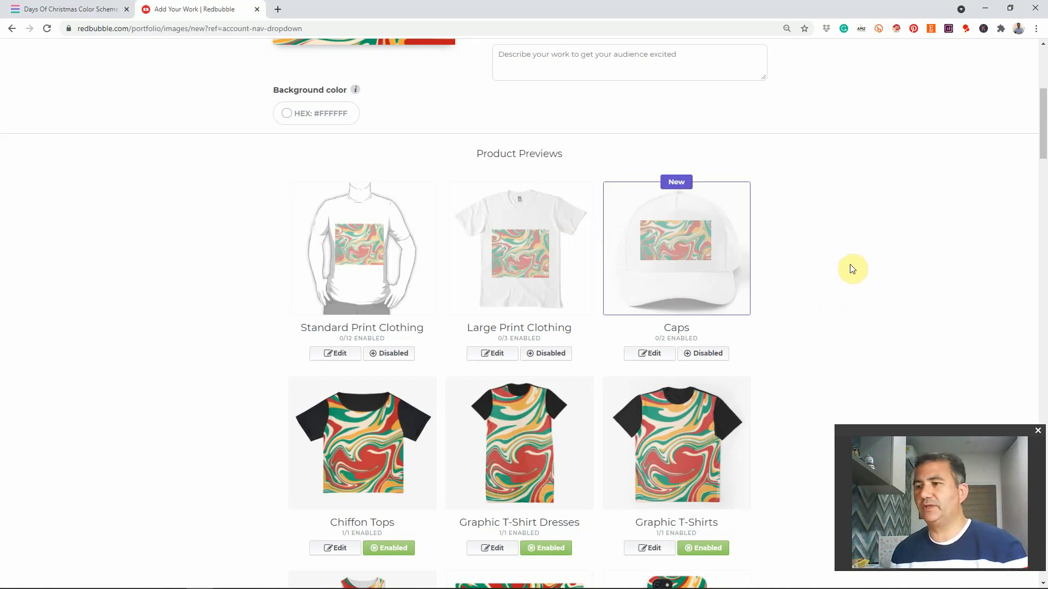
- Enable the Mini Skirts and Bath Mats products for this design
{"action": "scroll", "coordinate": [854, 269], "scroll_direction": "down", "scroll_amount": 1}
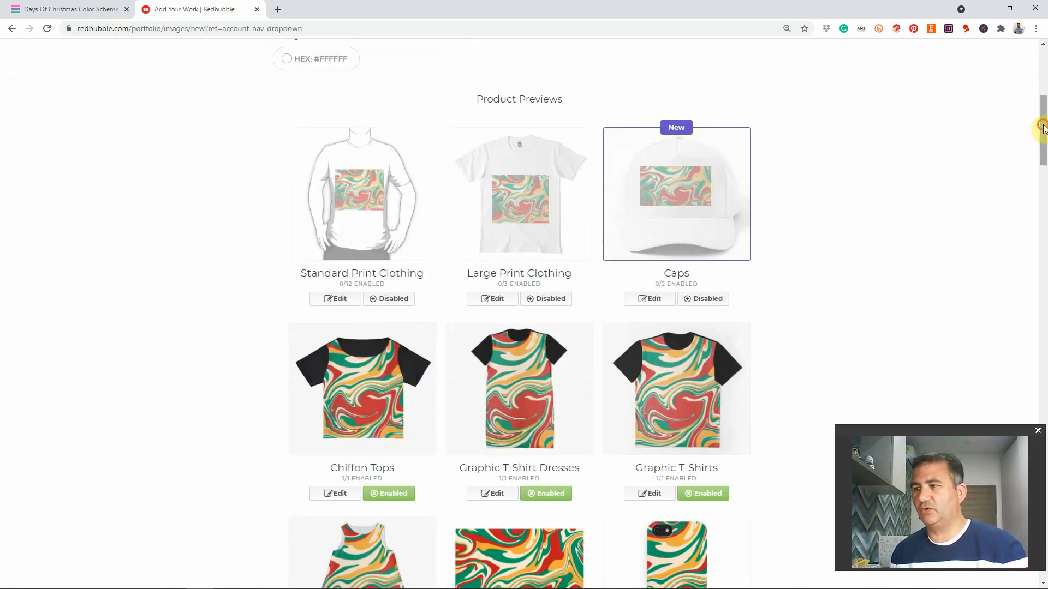
{"action": "scroll", "coordinate": [1043, 135], "scroll_direction": "down", "scroll_amount": 1}
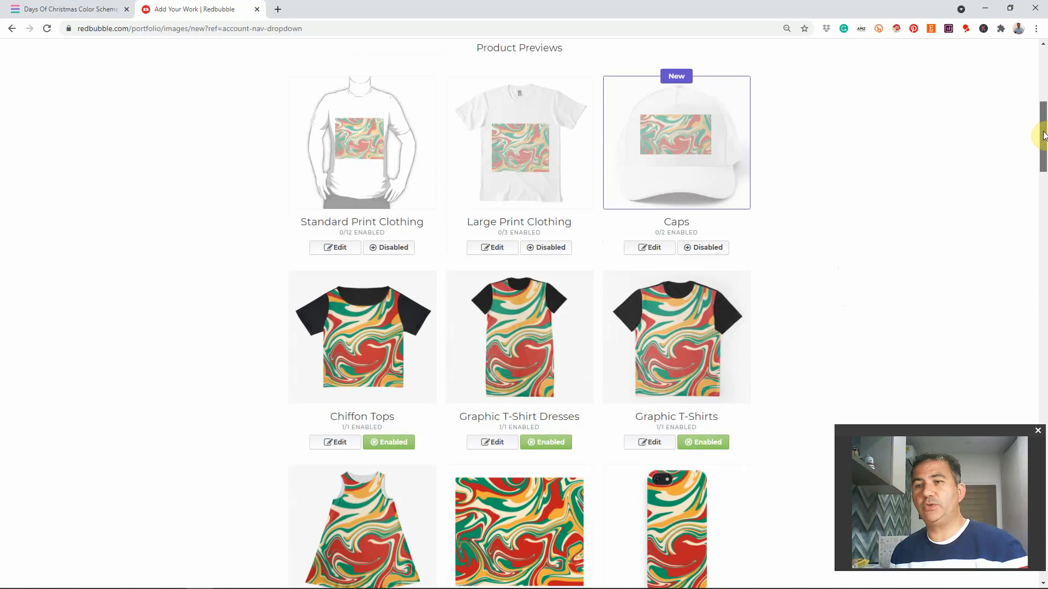
{"action": "left_click_drag", "start_coordinate": [1043, 136], "coordinate": [1045, 145]}
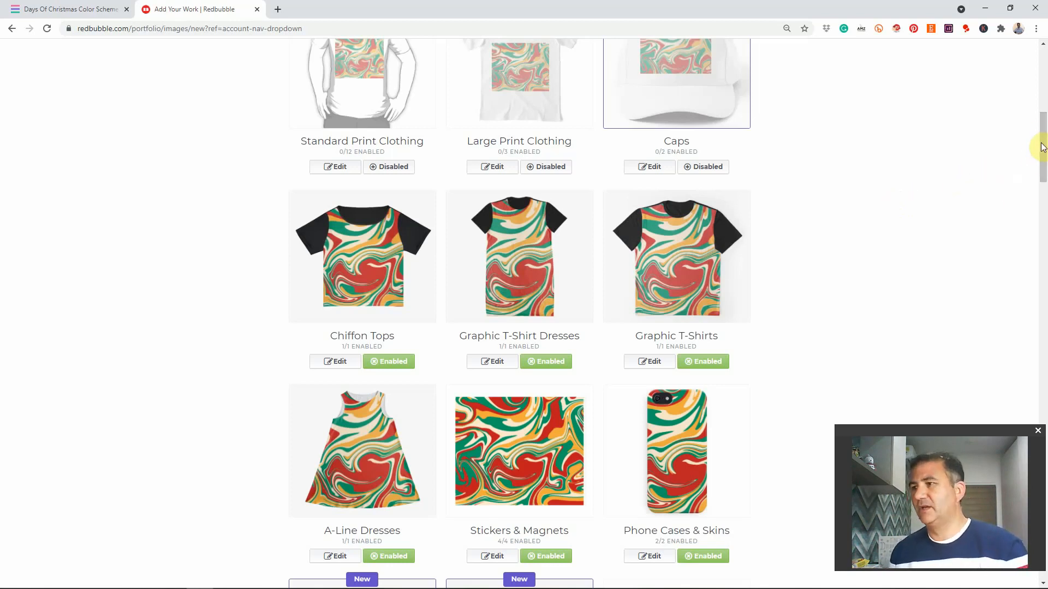
{"action": "left_click_drag", "start_coordinate": [1044, 145], "coordinate": [1044, 259]}
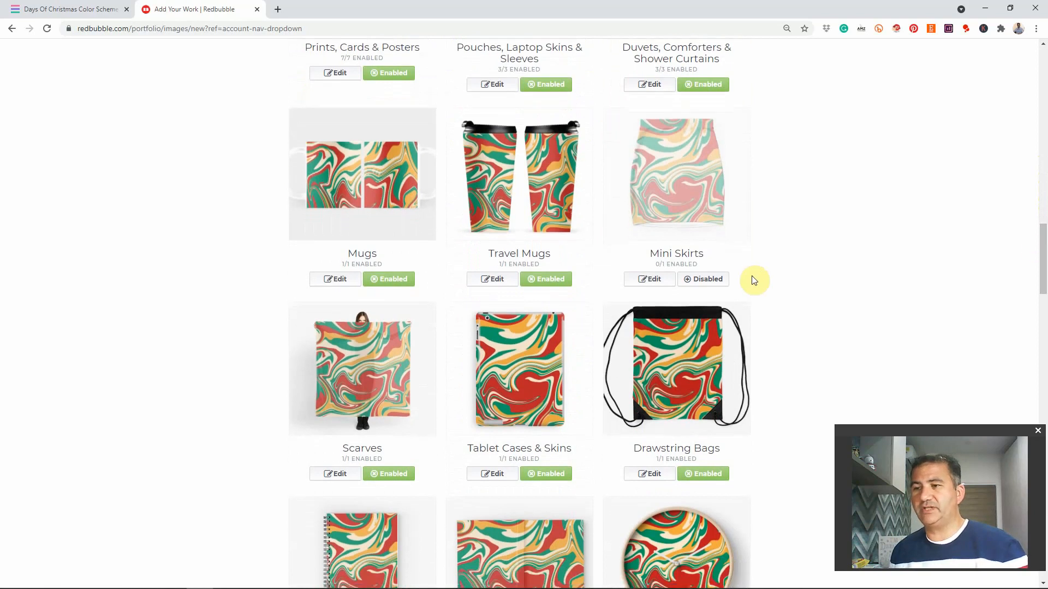
{"action": "left_click", "coordinate": [710, 281]}
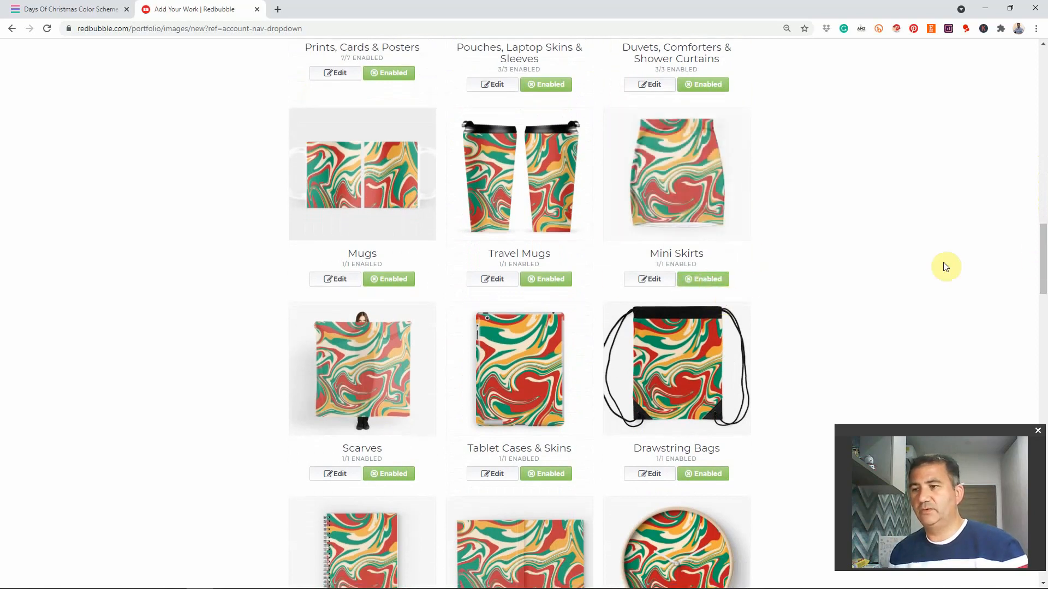
{"action": "left_click_drag", "start_coordinate": [1043, 242], "coordinate": [1044, 319]}
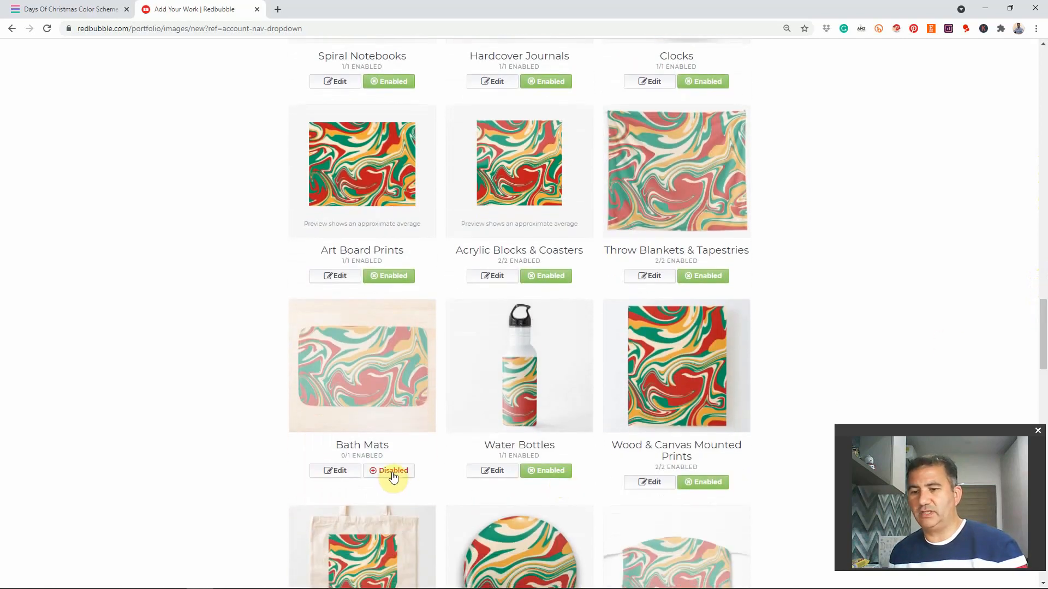
{"action": "left_click", "coordinate": [393, 473]}
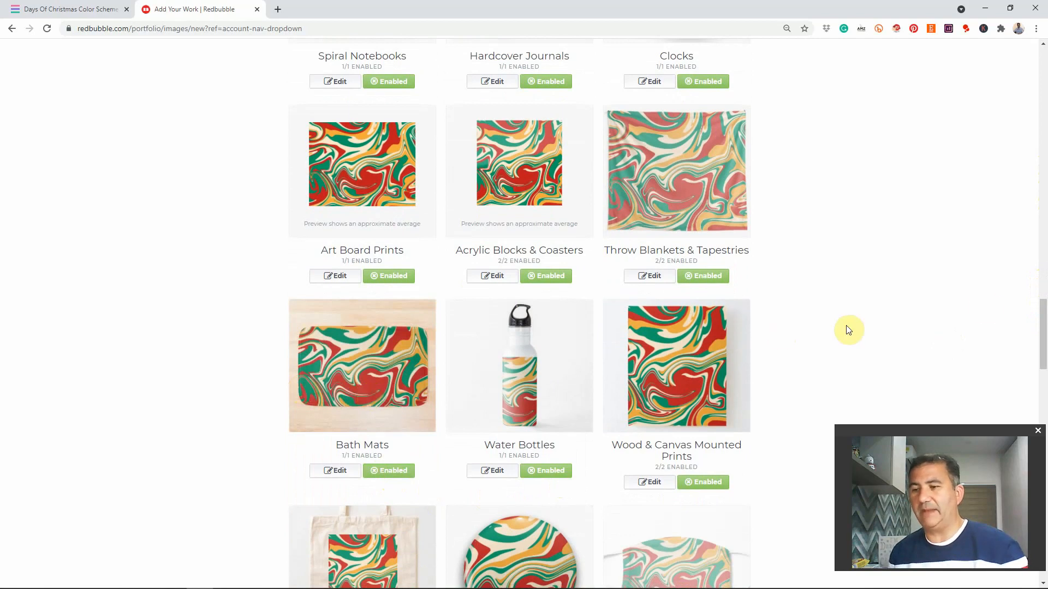
- Shift the design slightly to the right on the Wood & Canvas Mounted Prints product and apply the changes
{"action": "left_click_drag", "start_coordinate": [1043, 327], "coordinate": [1043, 360]}
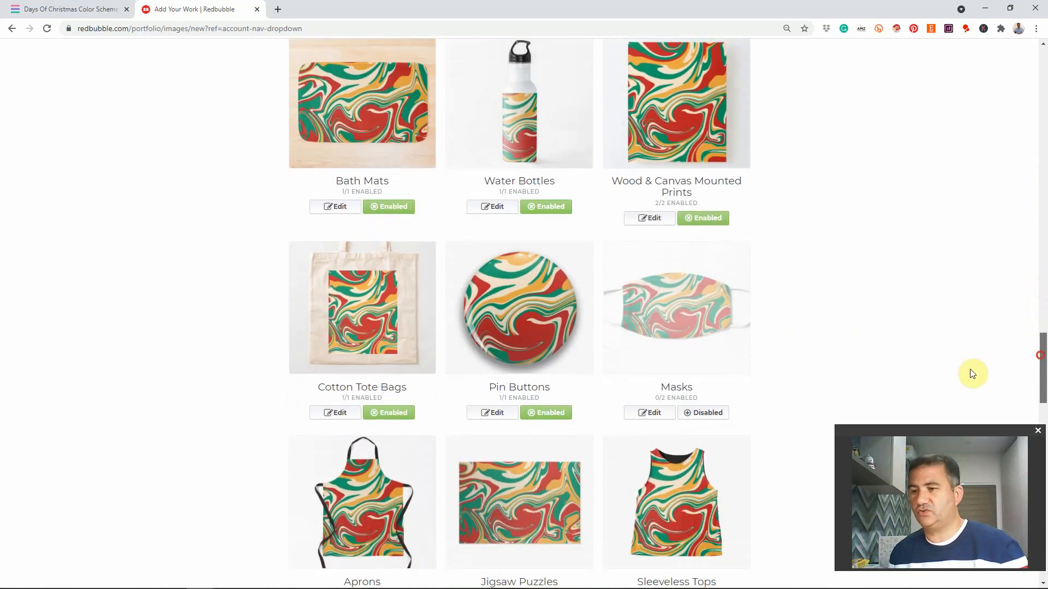
{"action": "scroll", "coordinate": [817, 283], "scroll_direction": "up", "scroll_amount": 3}
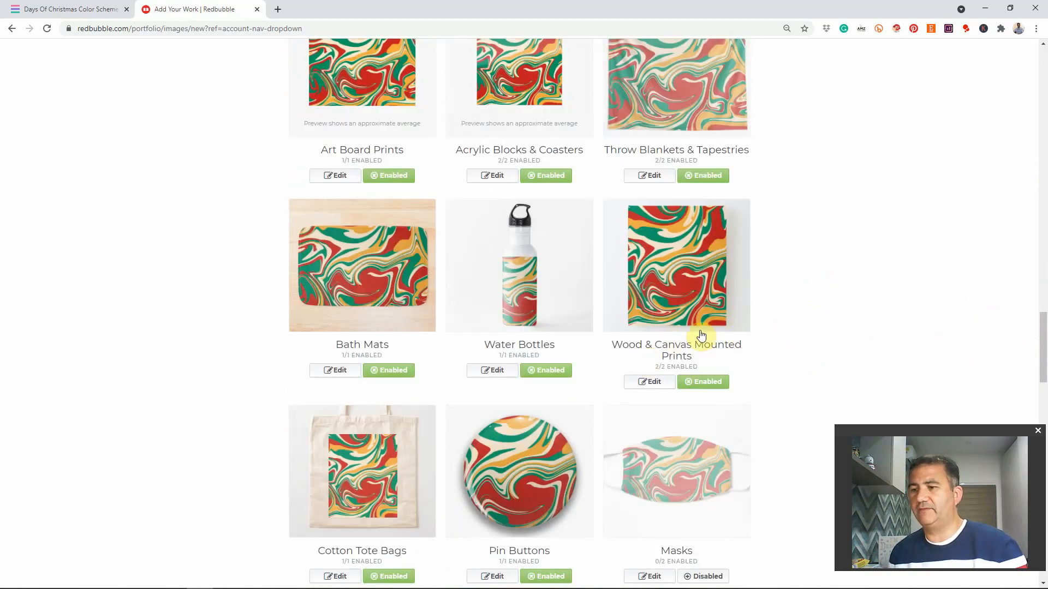
{"action": "left_click", "coordinate": [655, 382]}
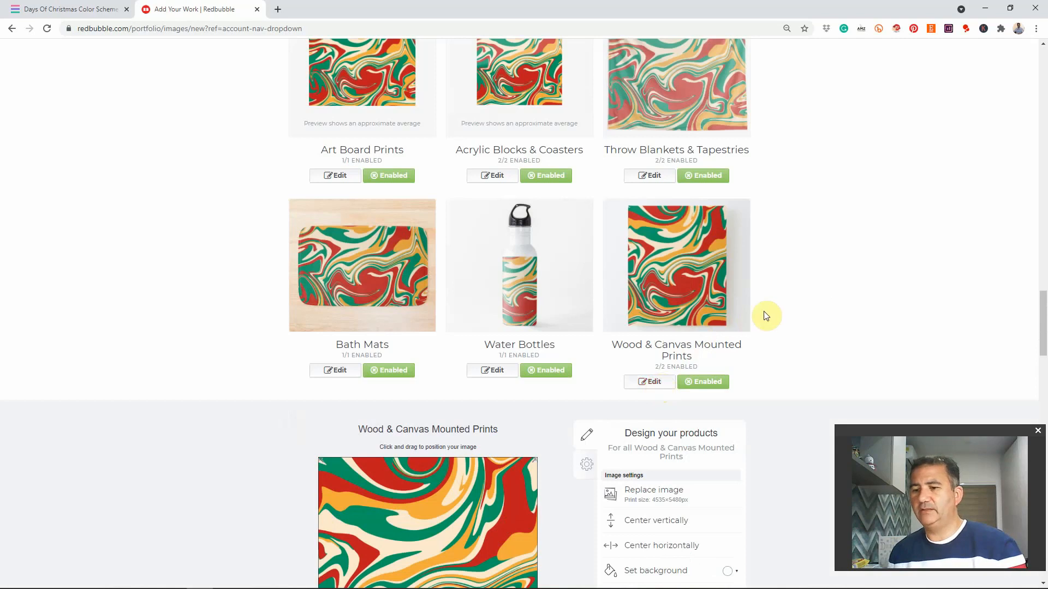
{"action": "scroll", "coordinate": [764, 311], "scroll_direction": "down", "scroll_amount": 4}
{"action": "left_click_drag", "start_coordinate": [477, 408], "coordinate": [518, 402]}
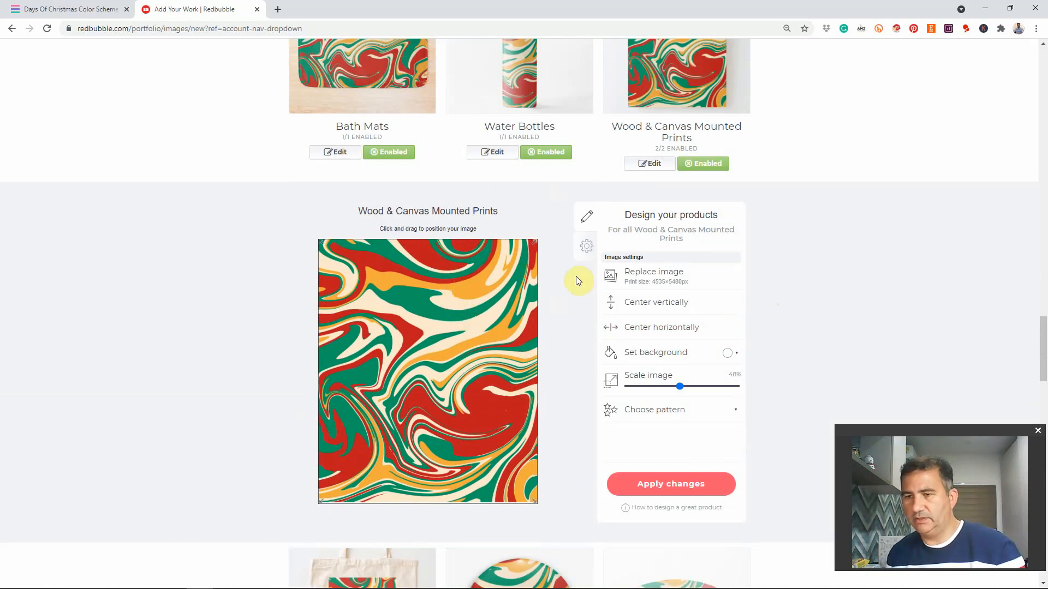
{"action": "mouse_move", "coordinate": [488, 317]}
{"action": "left_mouse_down"}
{"action": "mouse_move", "coordinate": [480, 336]}
{"action": "mouse_move", "coordinate": [483, 319]}
{"action": "left_mouse_up"}
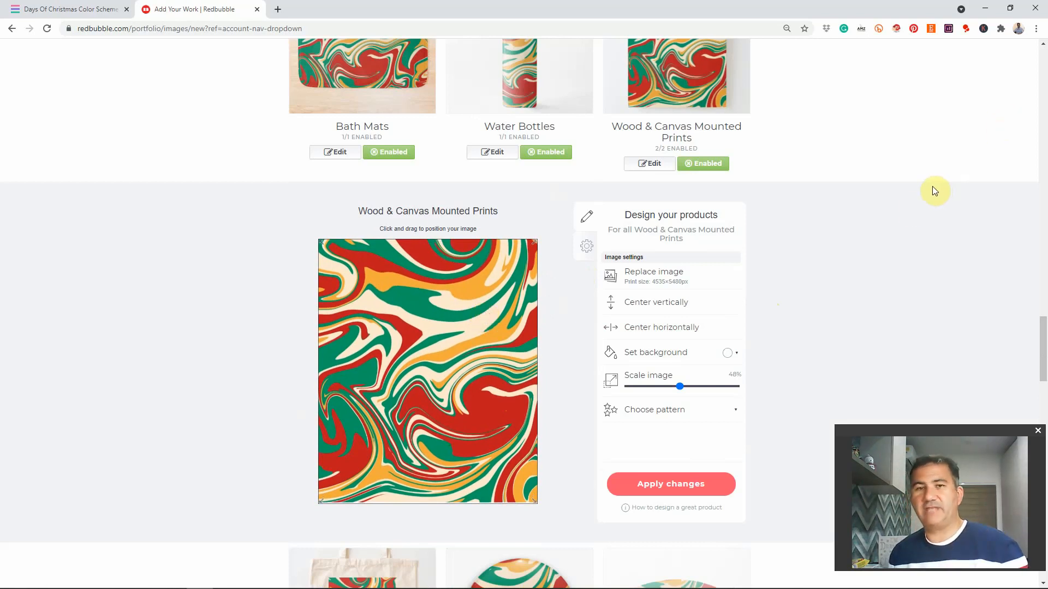
{"action": "left_click", "coordinate": [658, 484]}
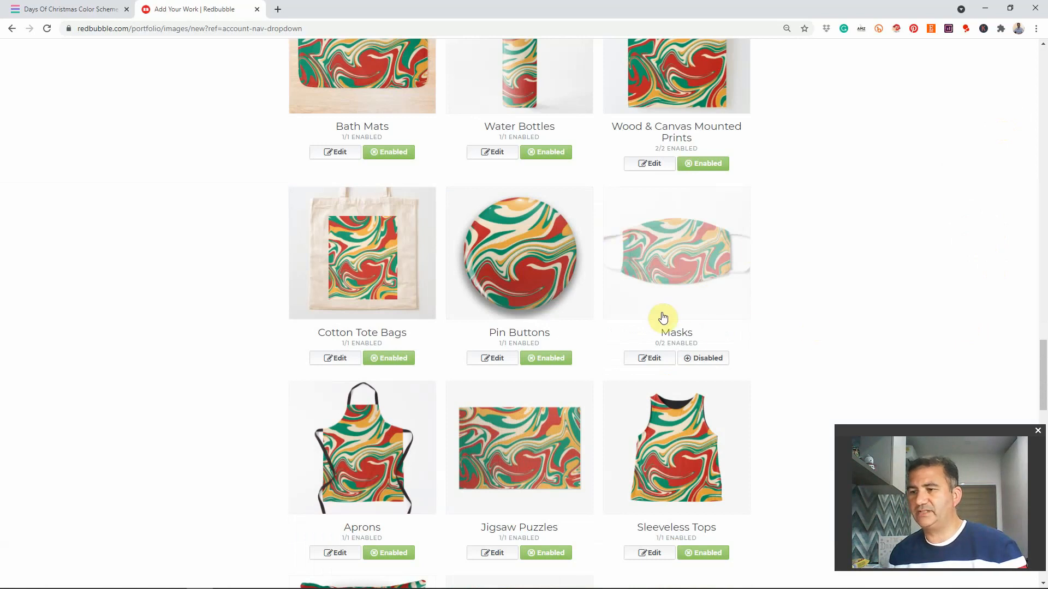
- Enable the Masks product and check the remaining product previews down to Phone Wallets
{"action": "left_click", "coordinate": [708, 358]}
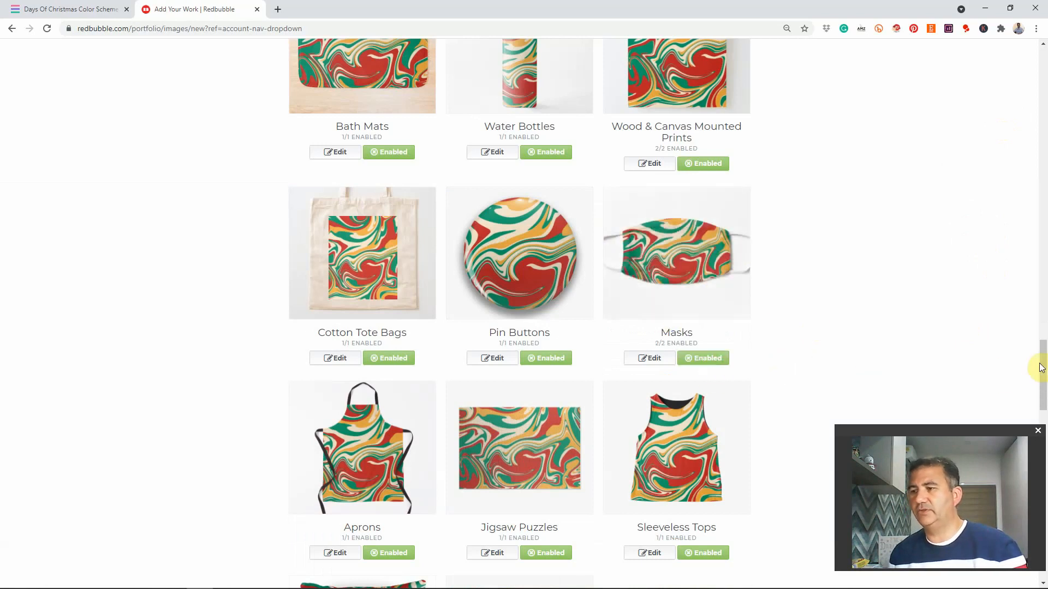
{"action": "left_click_drag", "start_coordinate": [1041, 354], "coordinate": [1044, 390]}
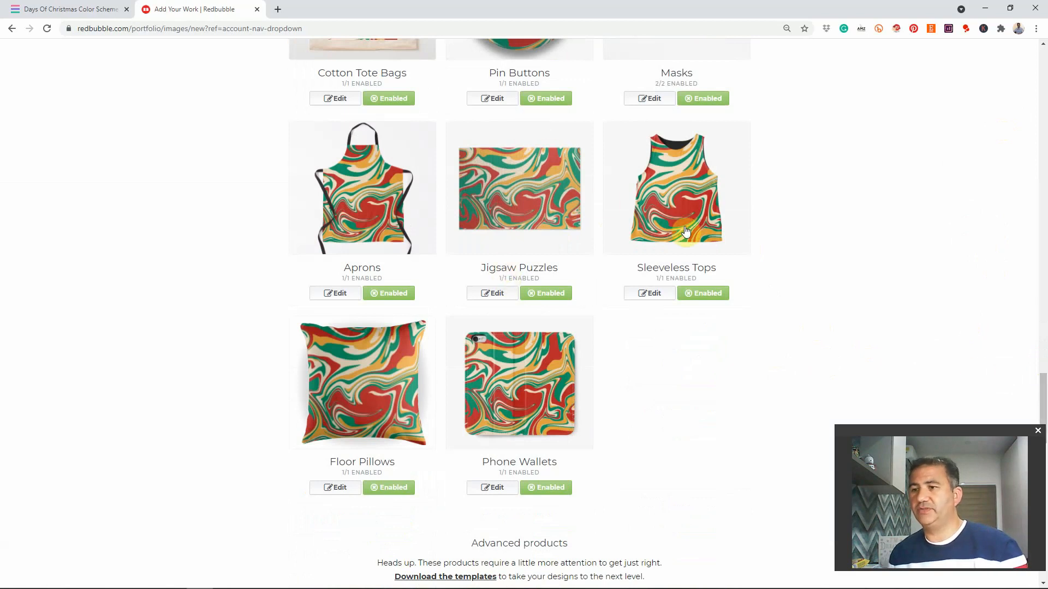
- Enable the Leggings product among the advanced products for this design
{"action": "left_click_drag", "start_coordinate": [1041, 390], "coordinate": [1042, 452]}
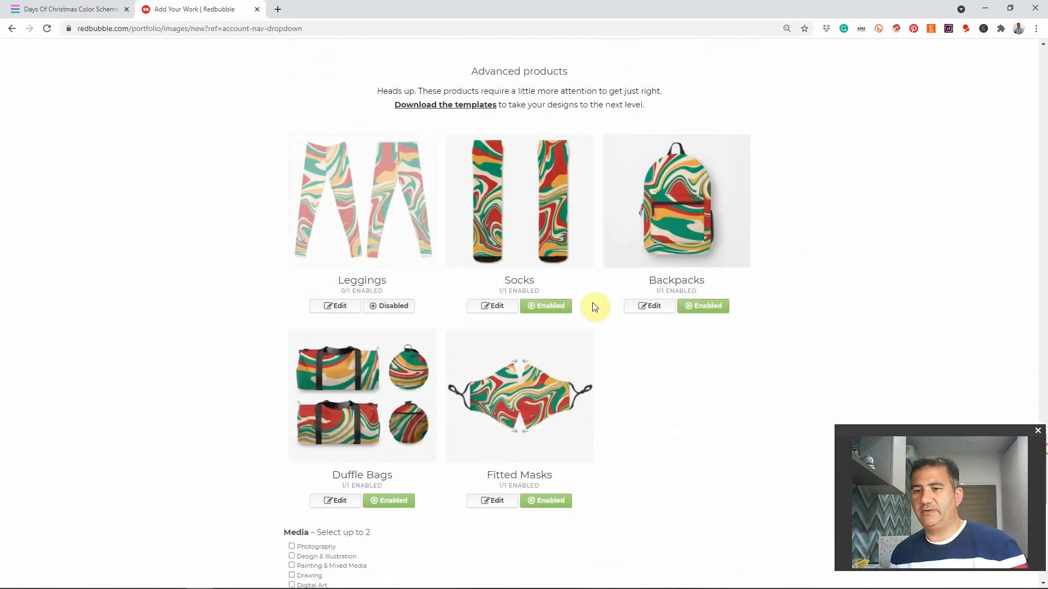
{"action": "left_click", "coordinate": [385, 308]}
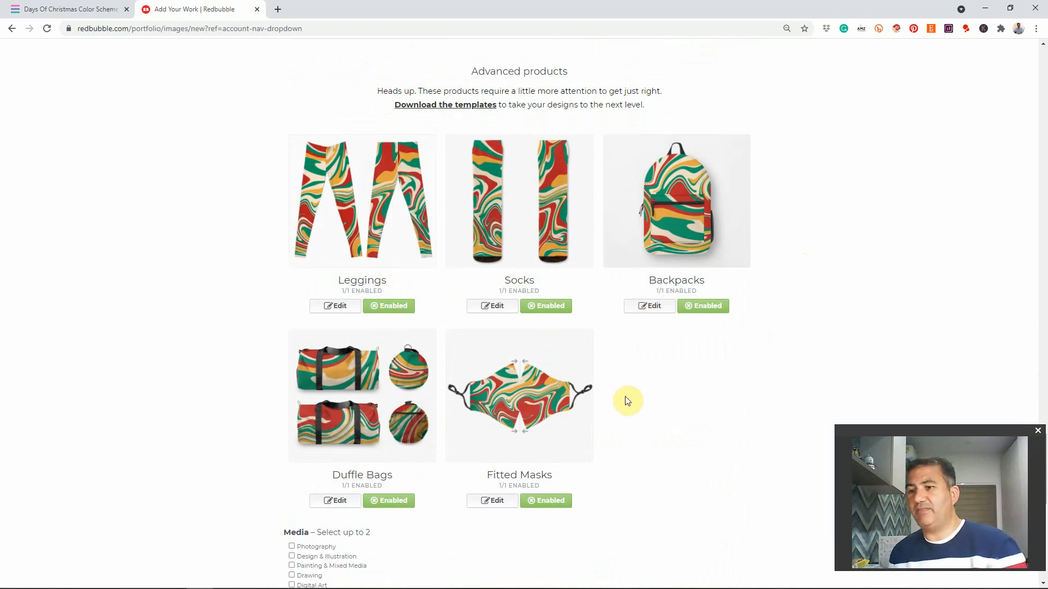
{"action": "scroll", "coordinate": [627, 401], "scroll_direction": "up", "scroll_amount": 8}
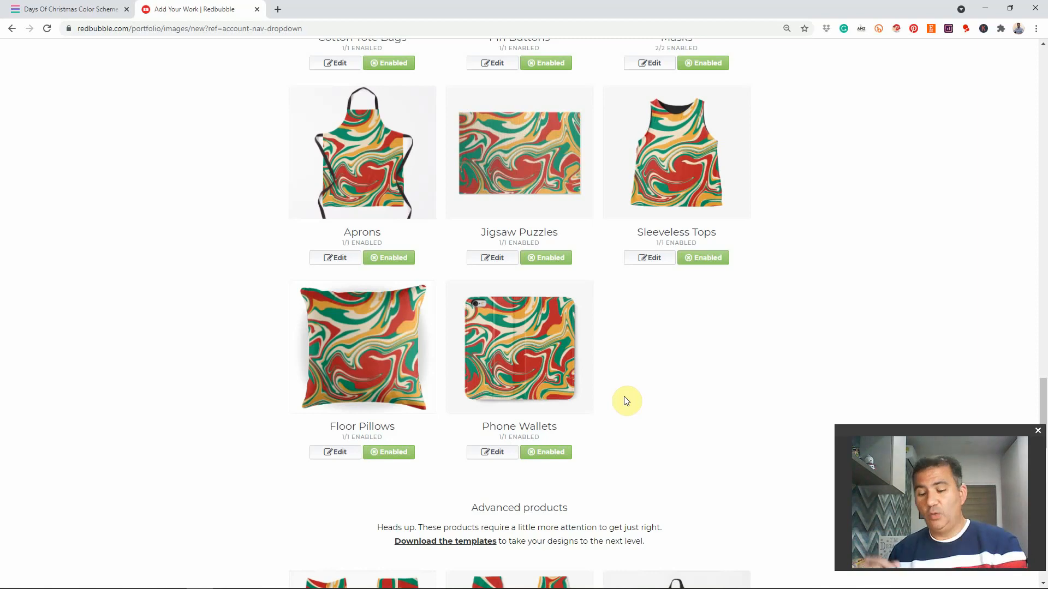
- Switch to Photoshop and add a Hue/Saturation adjustment layer above the marbled layer
{"action": "key", "text": "alt+Tab"}
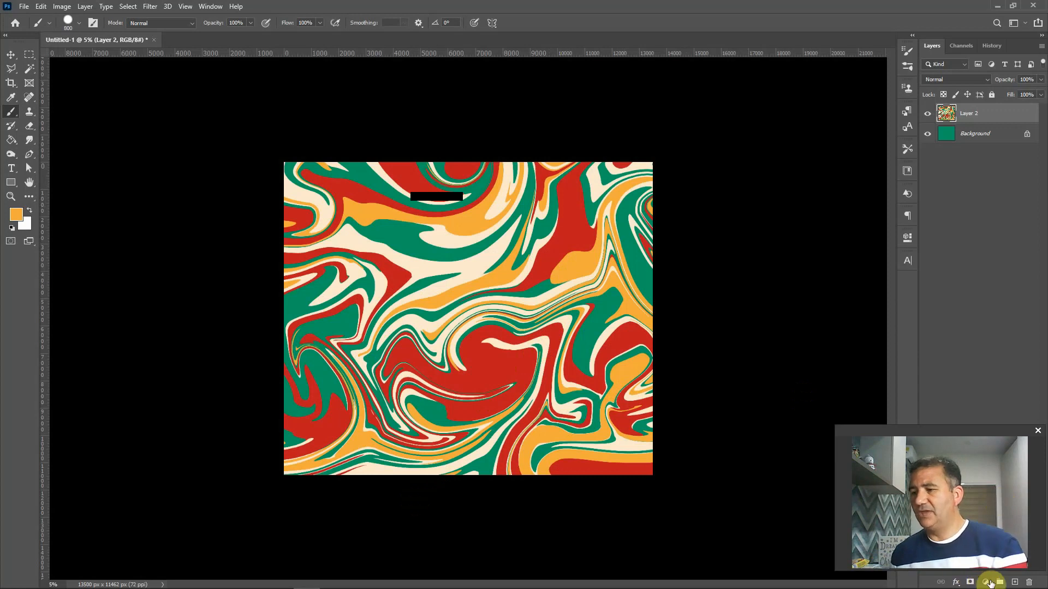
{"action": "left_click", "coordinate": [986, 582]}
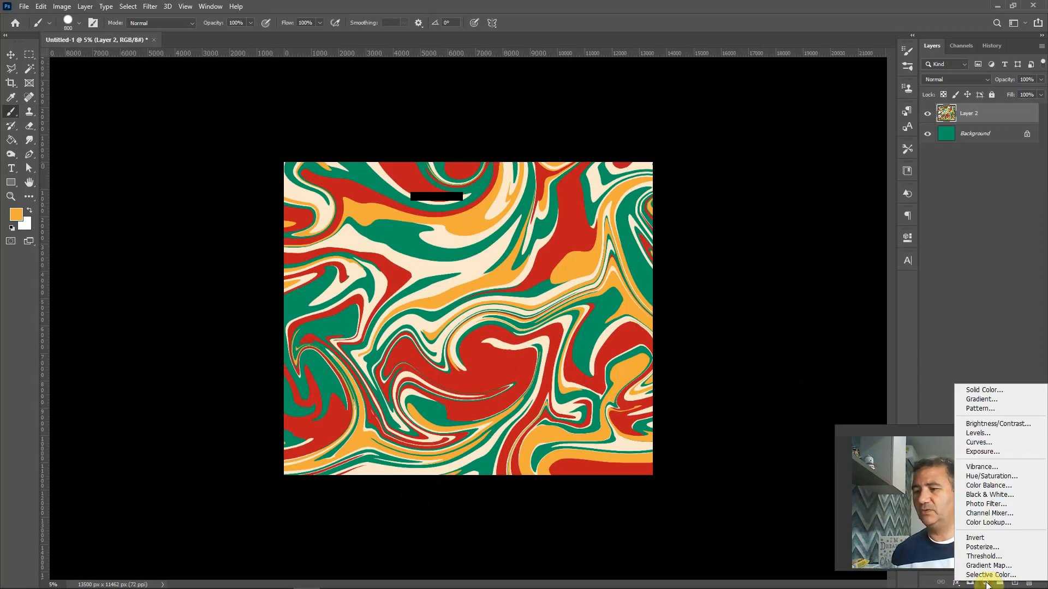
{"action": "left_click", "coordinate": [982, 476]}
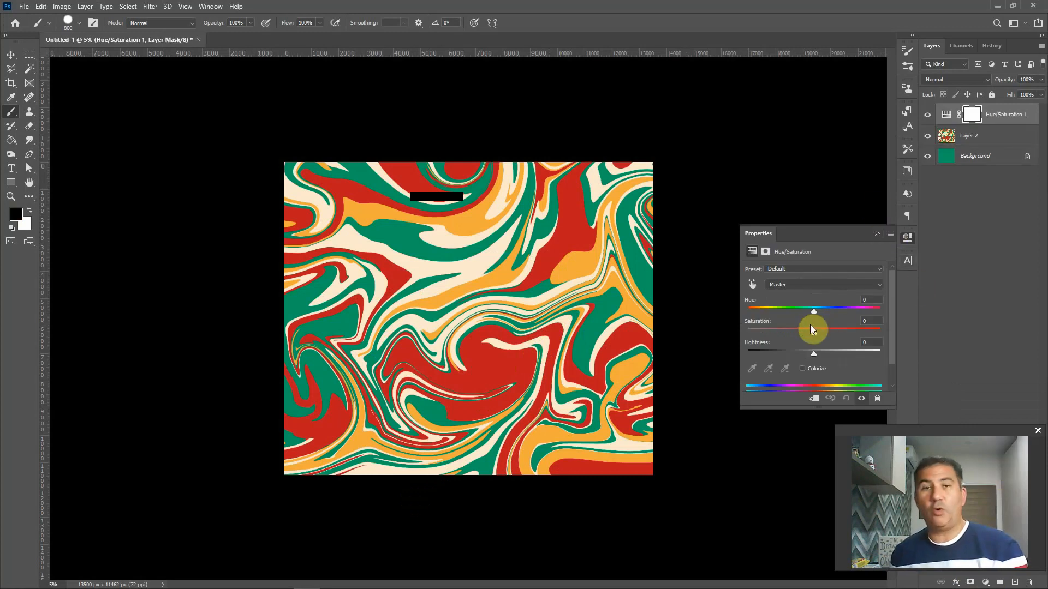
- Recolor the marbled design by setting the adjustment layer's Hue to +18 and Saturation to -64
{"action": "left_click_drag", "start_coordinate": [814, 311], "coordinate": [887, 311]}
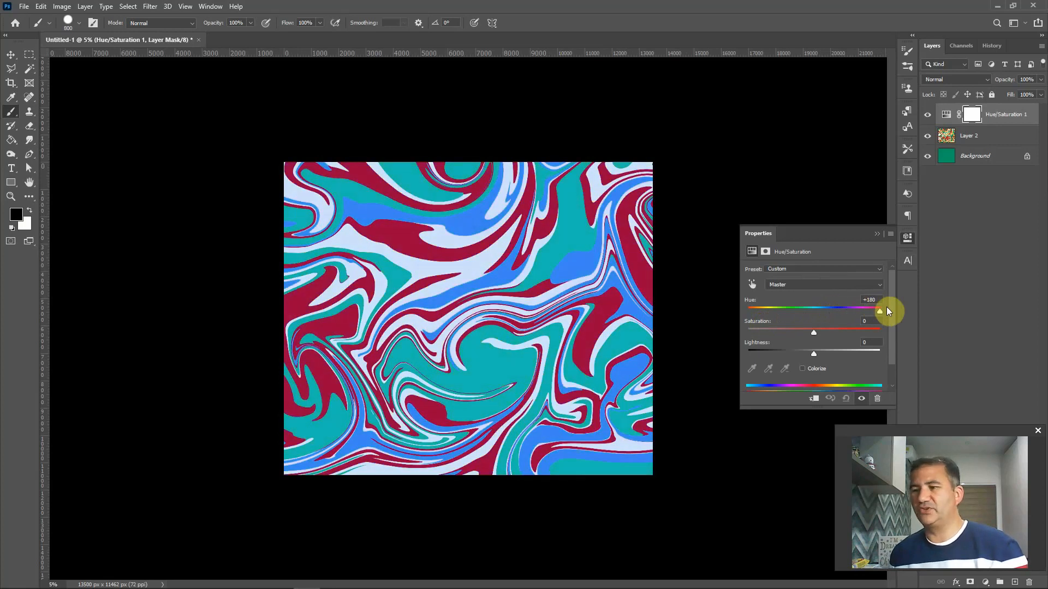
{"action": "left_click_drag", "start_coordinate": [887, 311], "coordinate": [782, 333]}
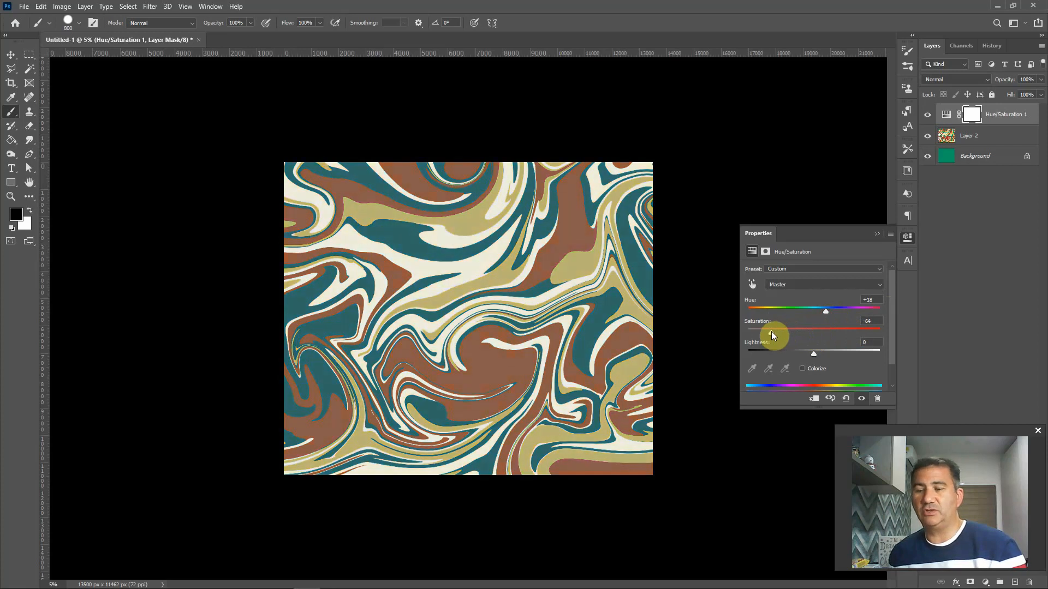